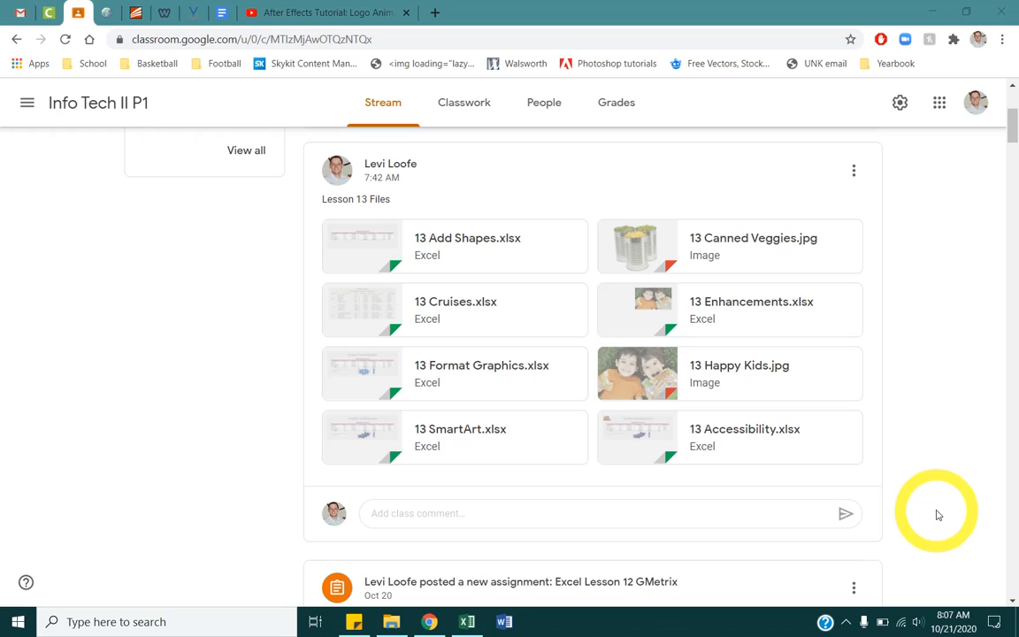
- Switch to the blank Excel workbook and start inserting a picture from the computer
{"action": "key", "text": "alt+Tab"}
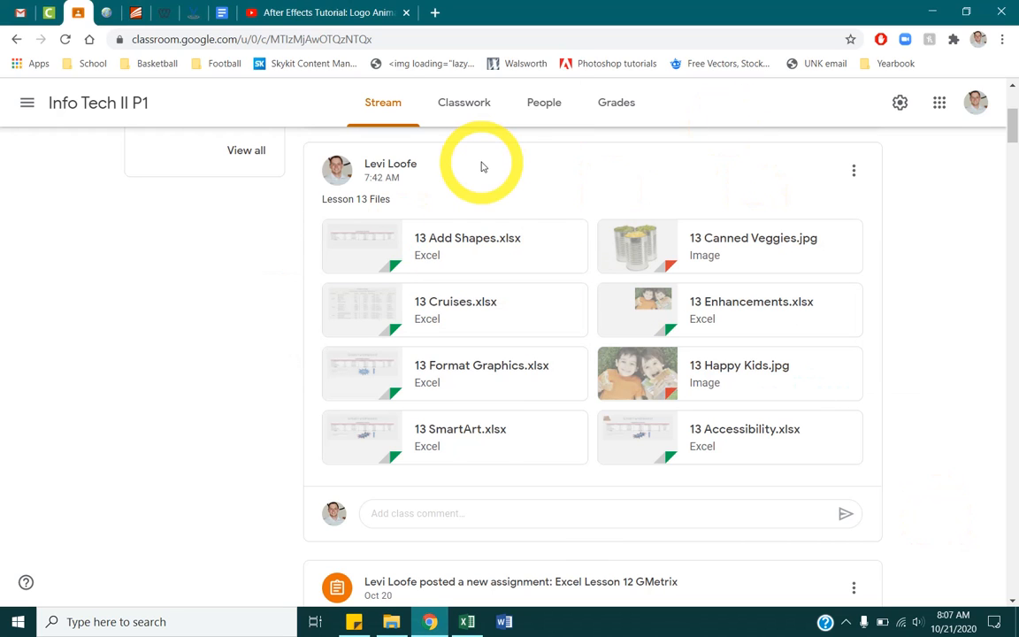
{"action": "key", "text": "alt+Tab"}
{"action": "key", "text": "Tab"}
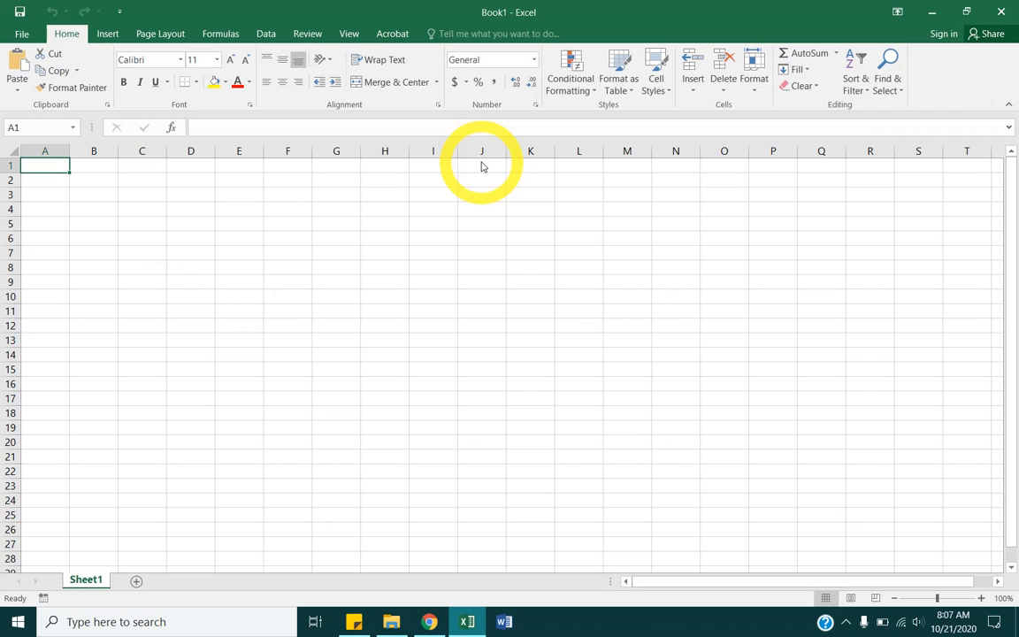
{"action": "left_click", "coordinate": [103, 40]}
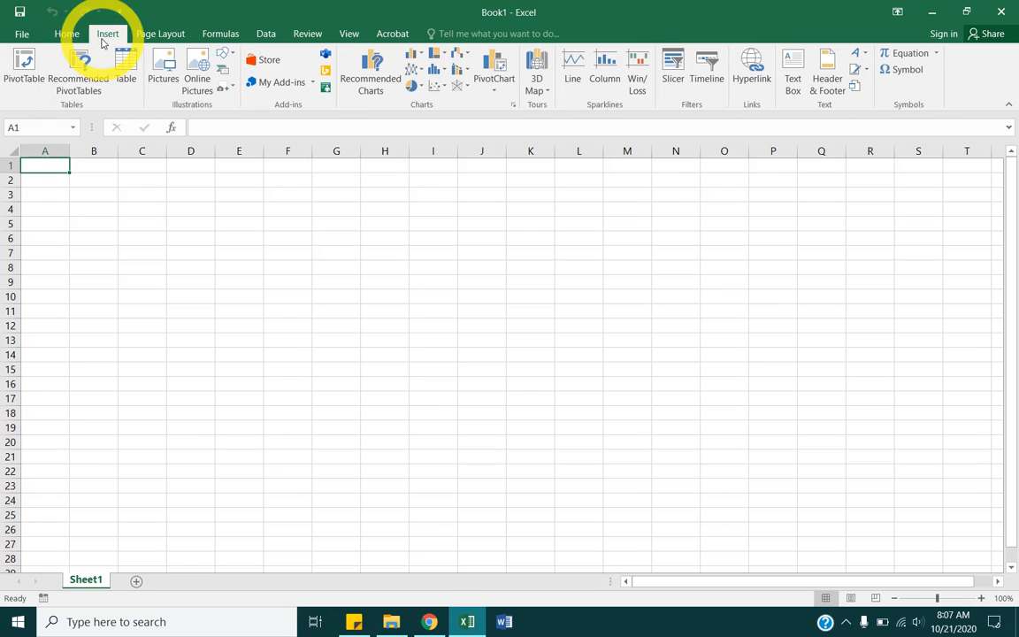
{"action": "left_click", "coordinate": [161, 83]}
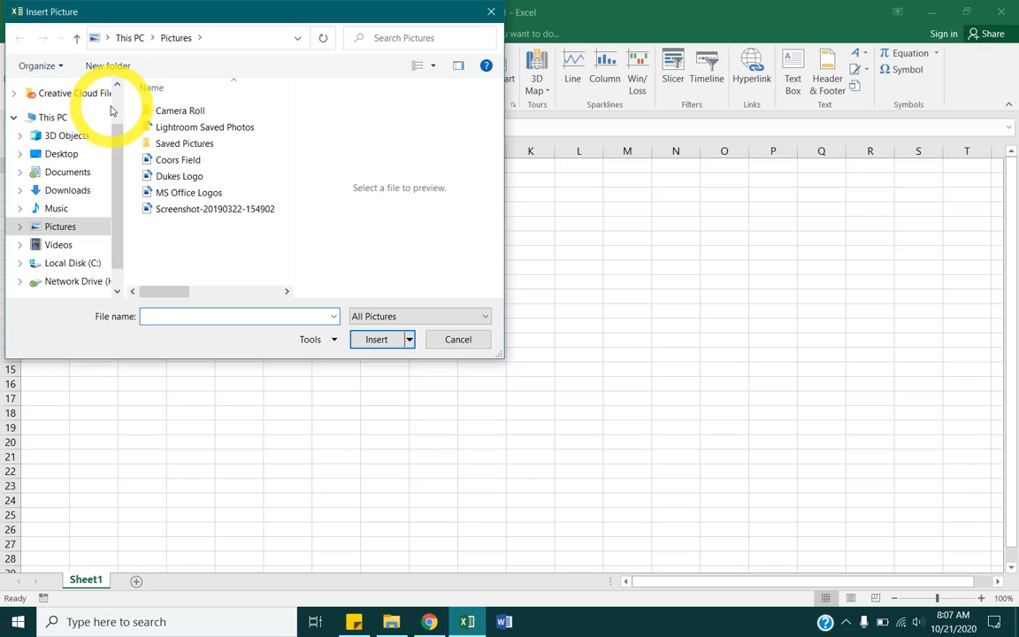
- Browse from Desktop through Teaching, Classes - Tech, Microsoft Imagine Academy, Microsoft, 2016, Excel and Excel Core 2016 Instructor to the Student Data Files folder
{"action": "left_click", "coordinate": [60, 156]}
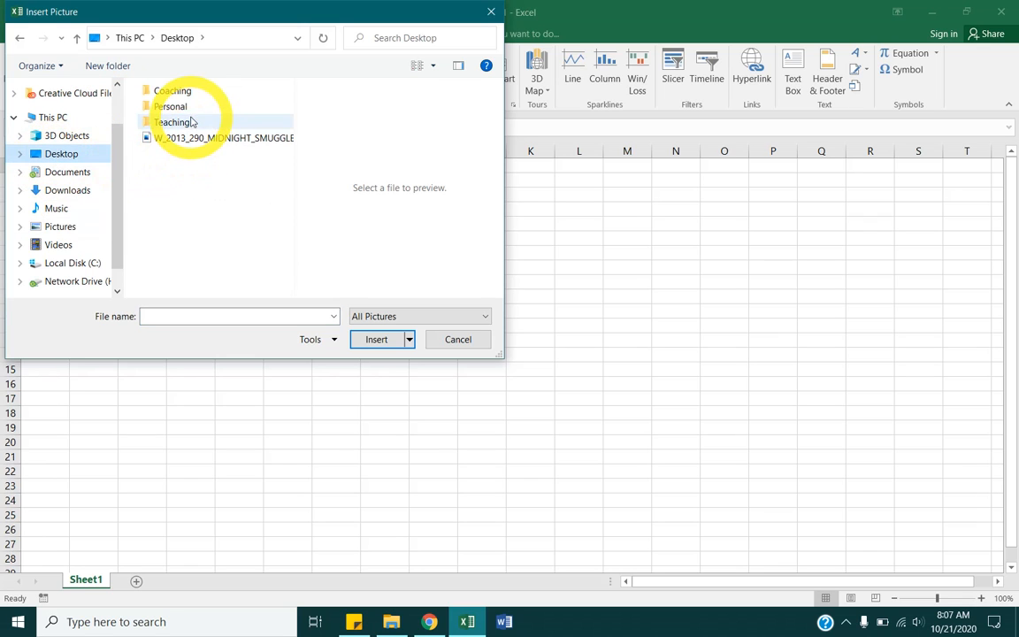
{"action": "double_click", "coordinate": [186, 121]}
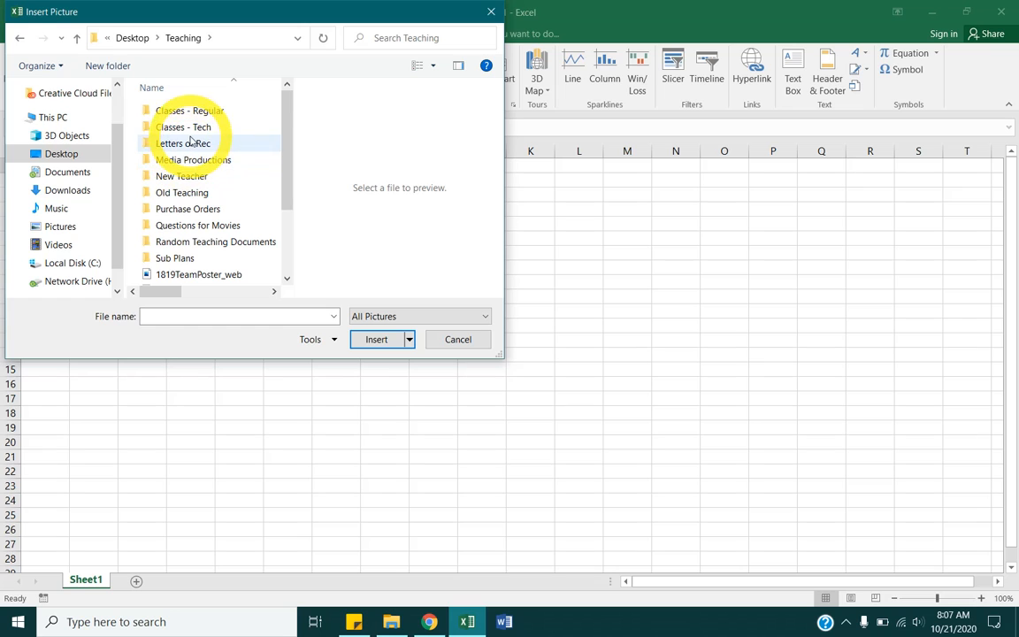
{"action": "double_click", "coordinate": [176, 127]}
{"action": "double_click", "coordinate": [198, 177]}
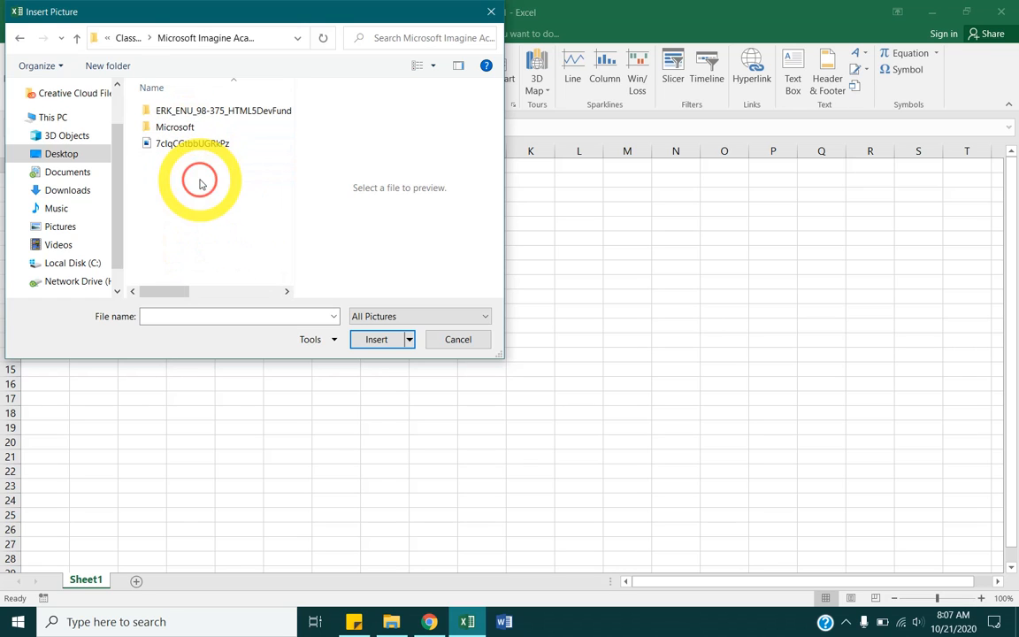
{"action": "double_click", "coordinate": [184, 128]}
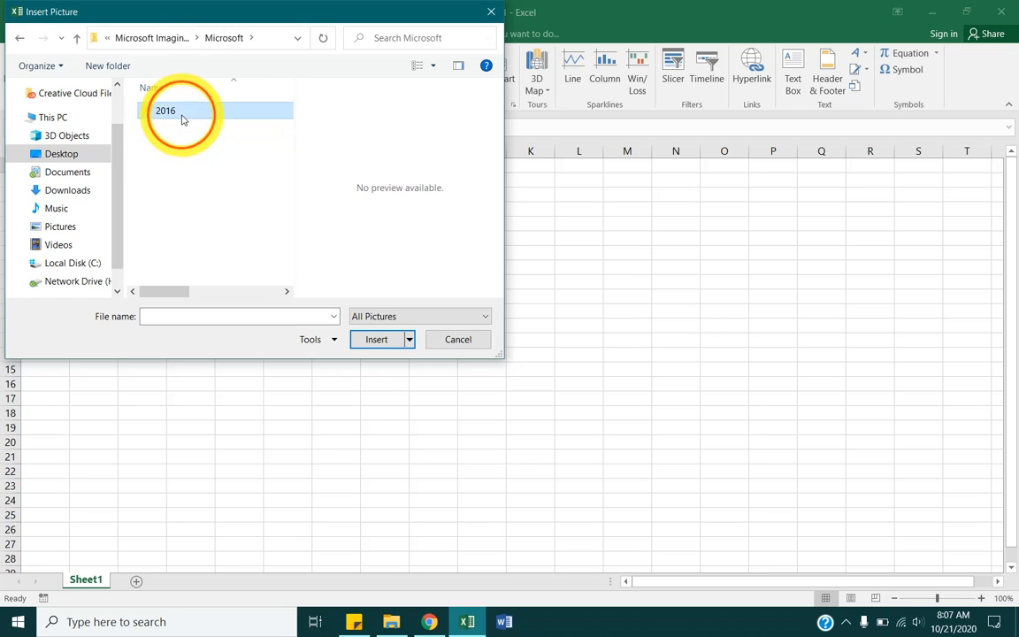
{"action": "double_click", "coordinate": [183, 116]}
{"action": "left_click", "coordinate": [174, 130]}
{"action": "double_click", "coordinate": [174, 128]}
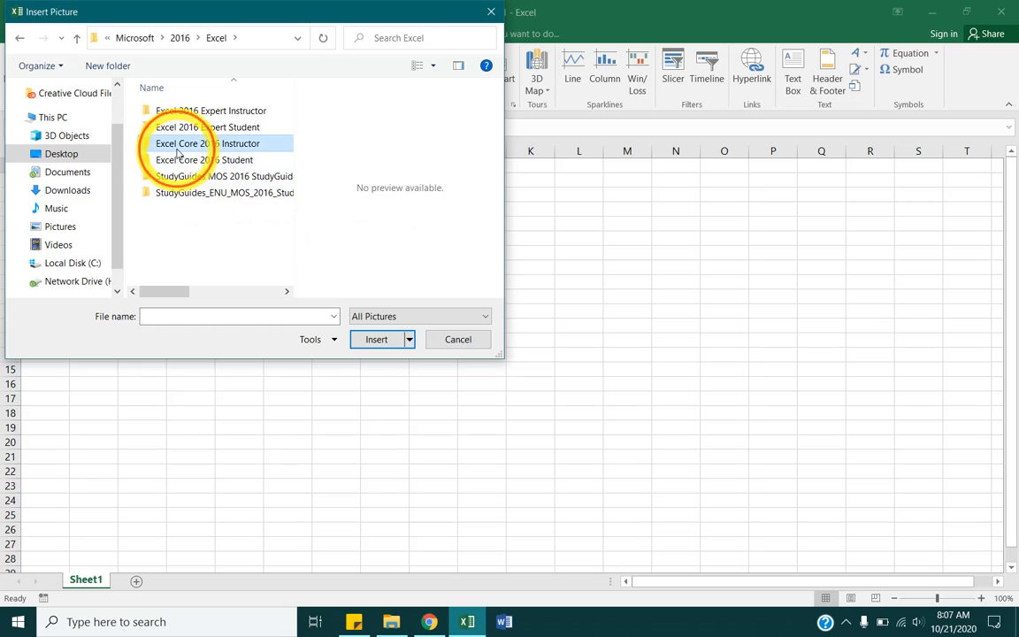
{"action": "double_click", "coordinate": [177, 143]}
{"action": "double_click", "coordinate": [177, 177]}
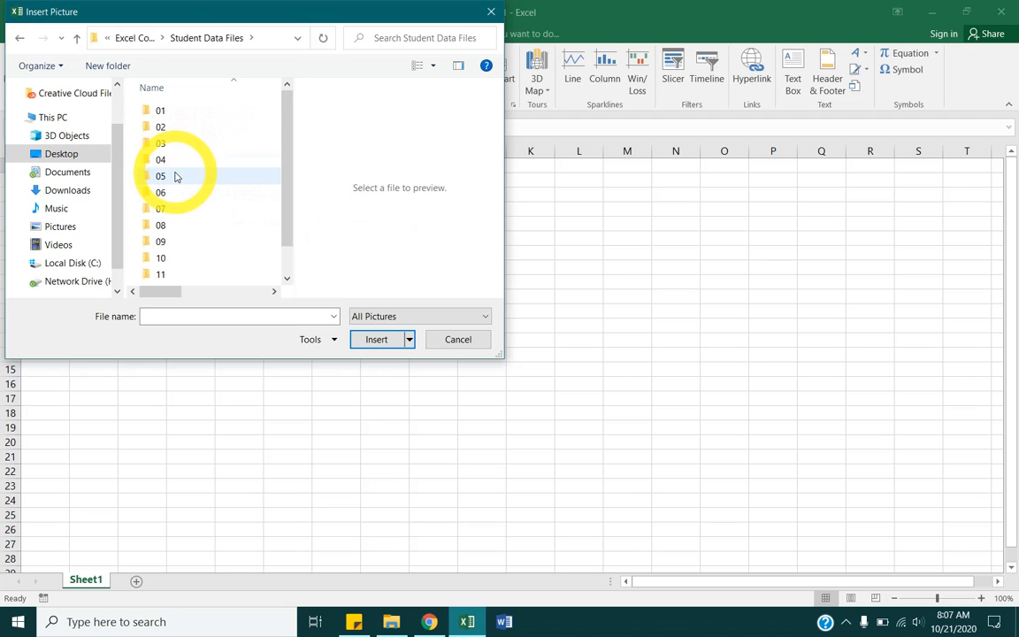
- Insert the 13 Happy Kids picture from the lesson's student data folder into the sheet
{"action": "right_click", "coordinate": [177, 266]}
{"action": "left_click", "coordinate": [173, 231]}
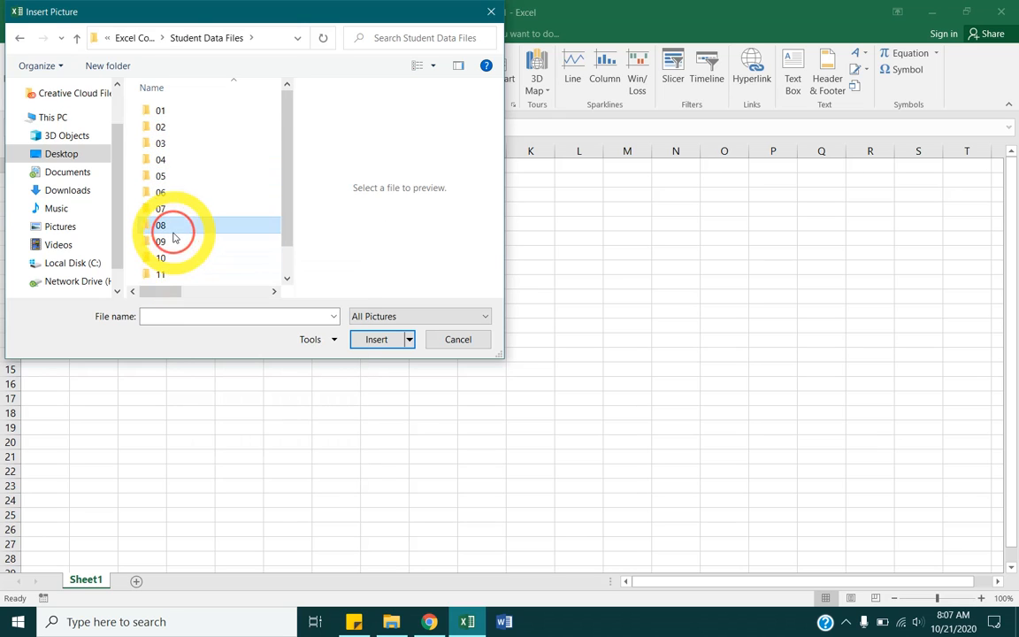
{"action": "scroll", "coordinate": [168, 268], "scroll_direction": "down", "scroll_amount": 2}
{"action": "left_click", "coordinate": [164, 280]}
{"action": "double_click", "coordinate": [165, 281]}
{"action": "double_click", "coordinate": [170, 246]}
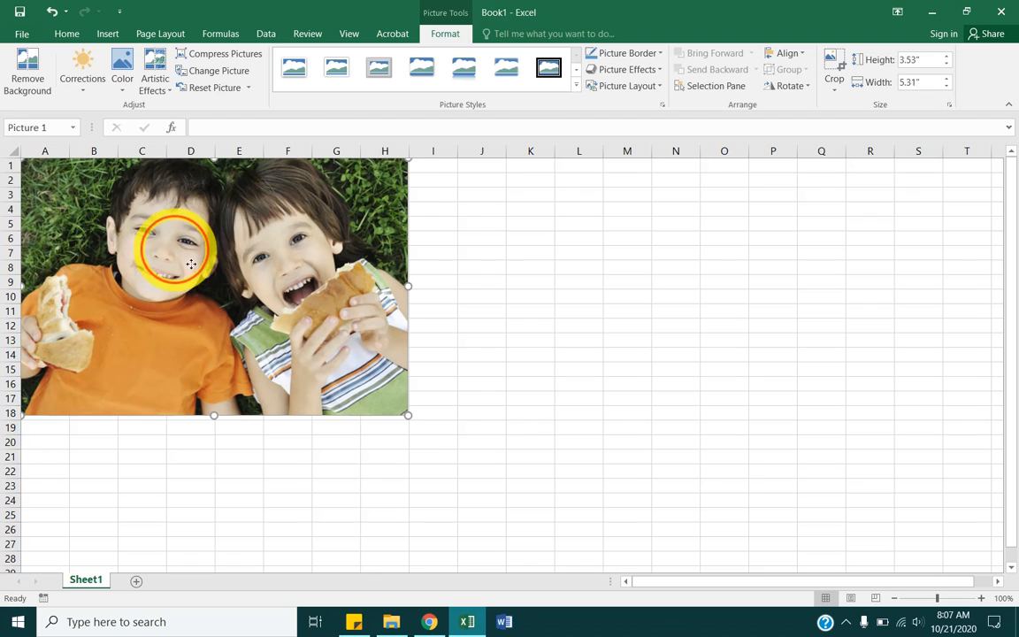
- Move the picture around the sheet, dismiss the trial notice, and return the picture to the corner at cell A1
{"action": "left_click_drag", "start_coordinate": [173, 254], "coordinate": [298, 356]}
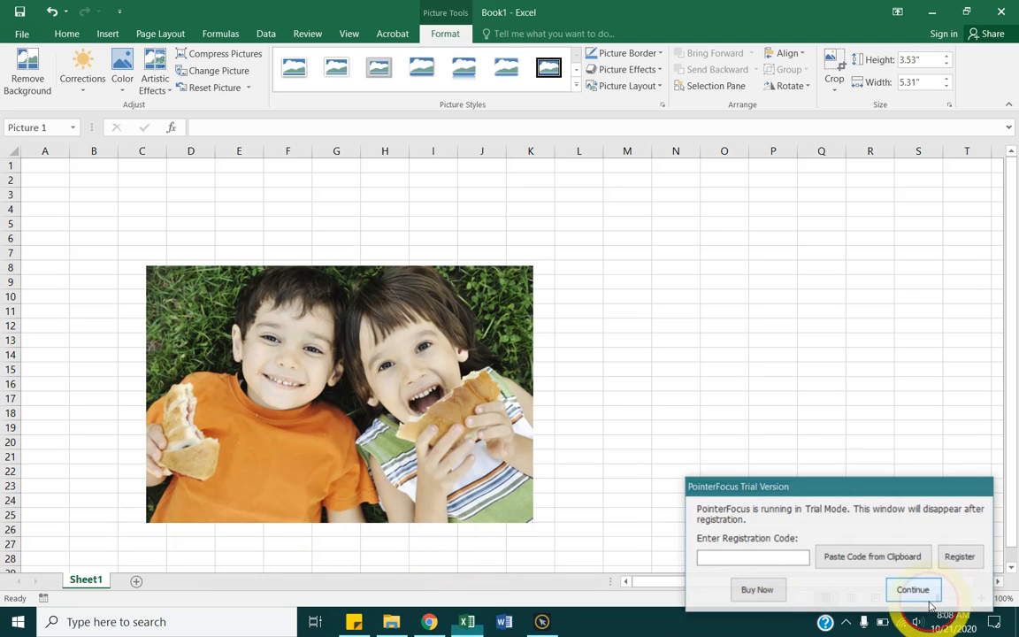
{"action": "left_click", "coordinate": [928, 600]}
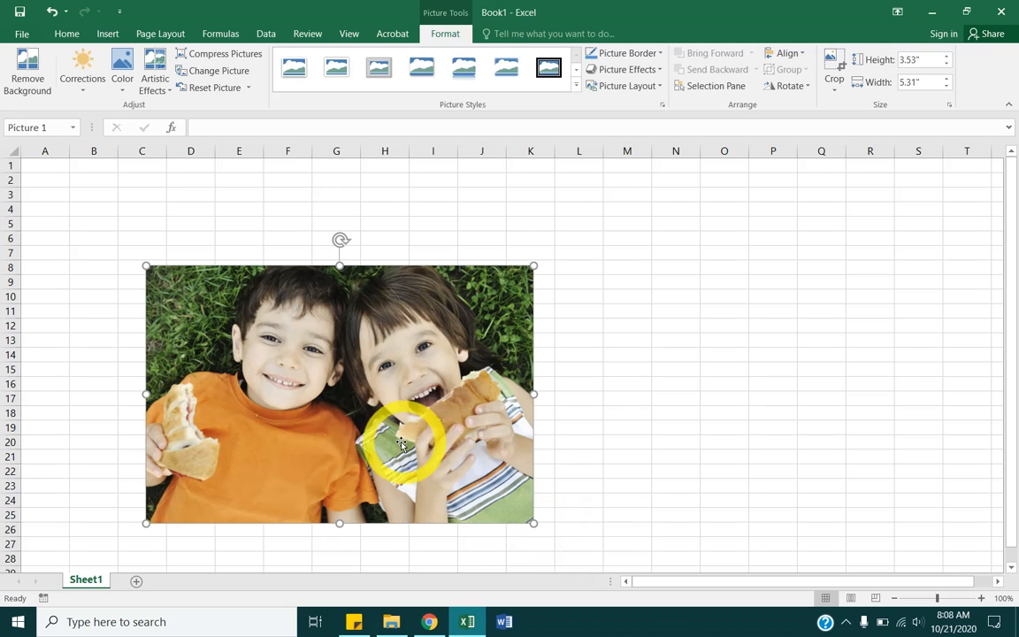
{"action": "left_click_drag", "start_coordinate": [398, 443], "coordinate": [428, 371]}
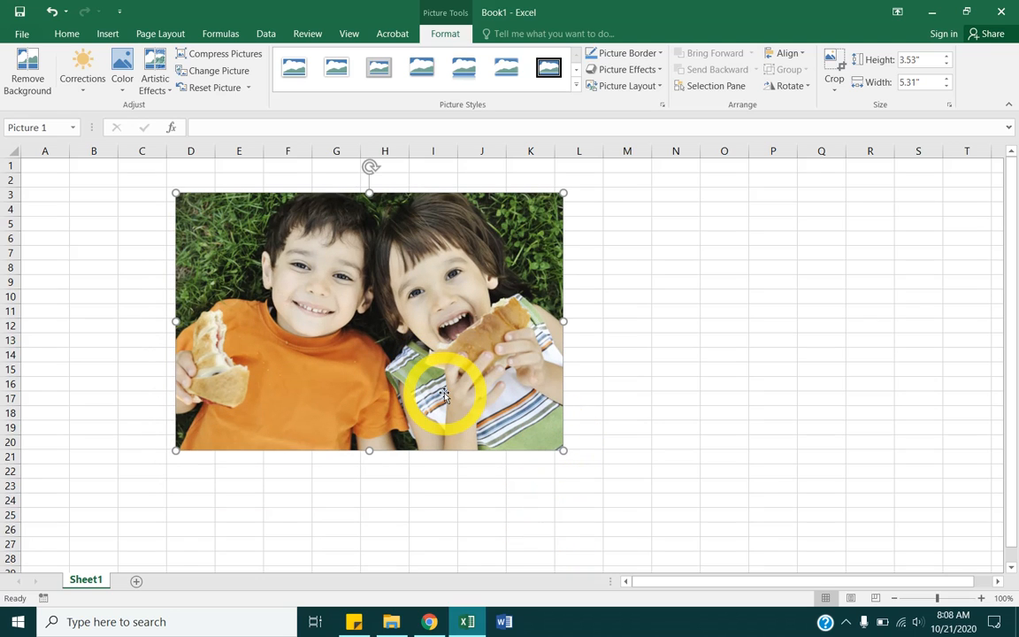
{"action": "left_click_drag", "start_coordinate": [444, 396], "coordinate": [276, 329]}
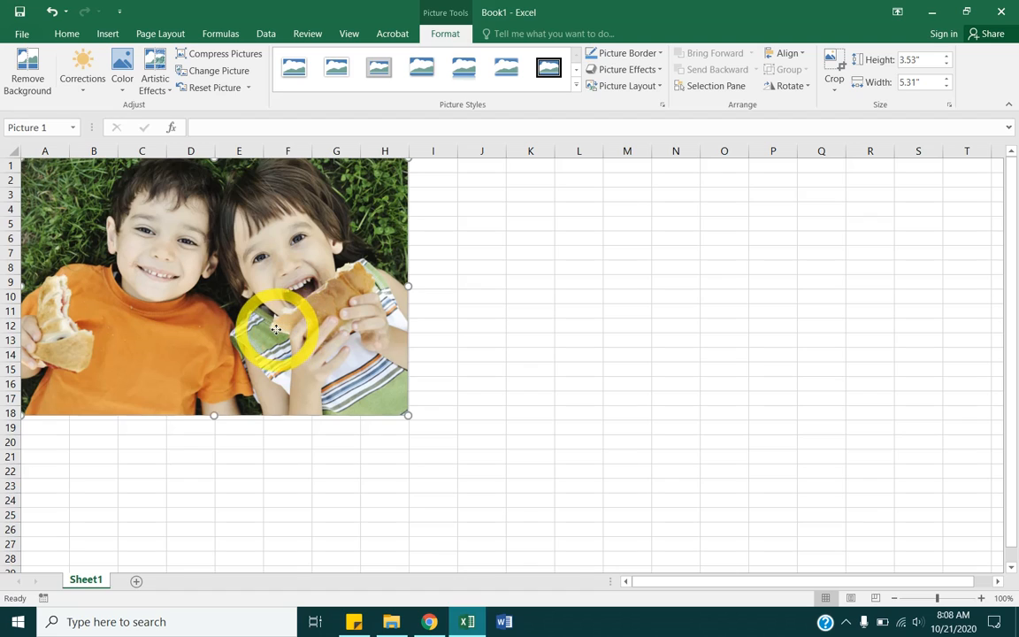
- Add a new worksheet and search Bing online pictures for "fall"
{"action": "left_click", "coordinate": [136, 581]}
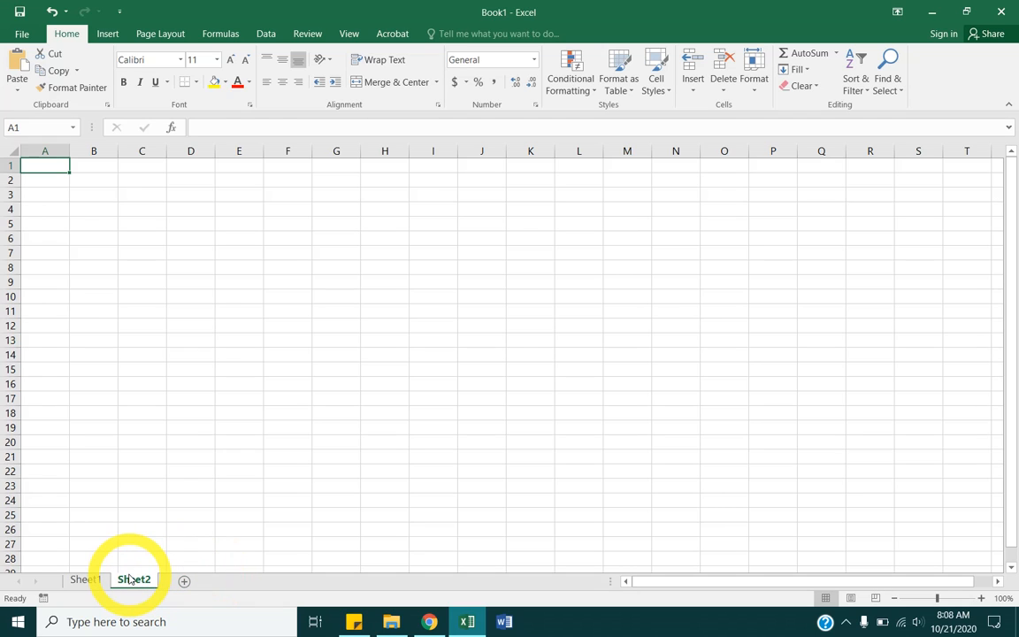
{"action": "left_click", "coordinate": [108, 33]}
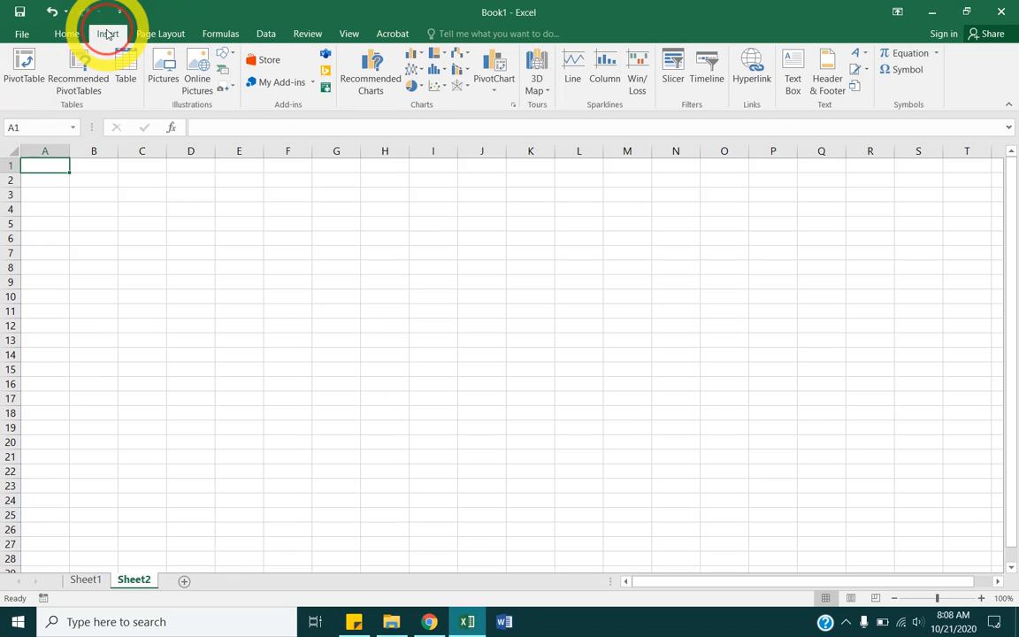
{"action": "left_click", "coordinate": [193, 67]}
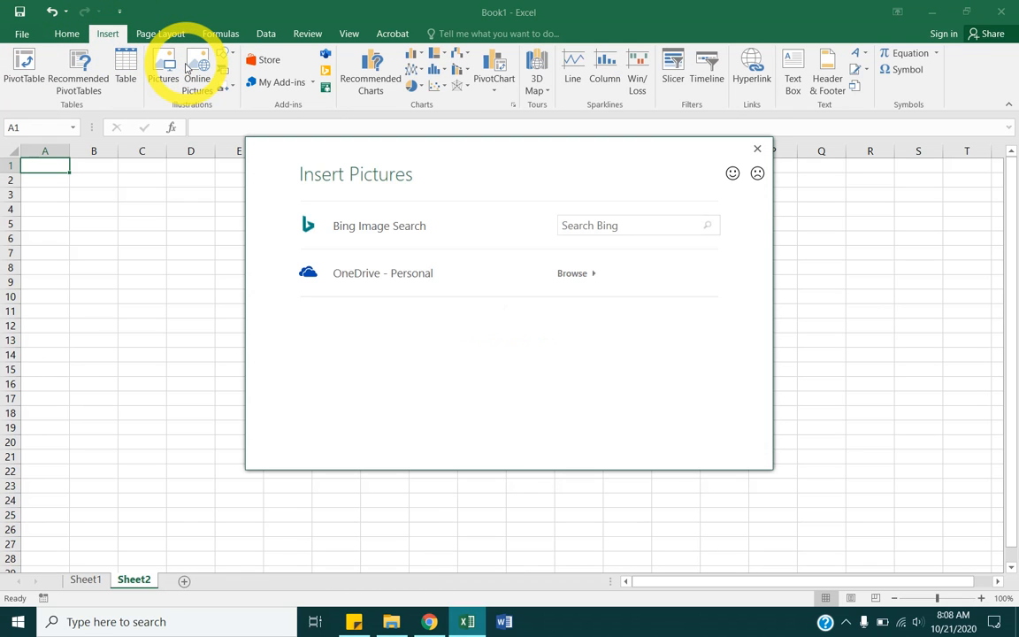
{"action": "left_click", "coordinate": [615, 221]}
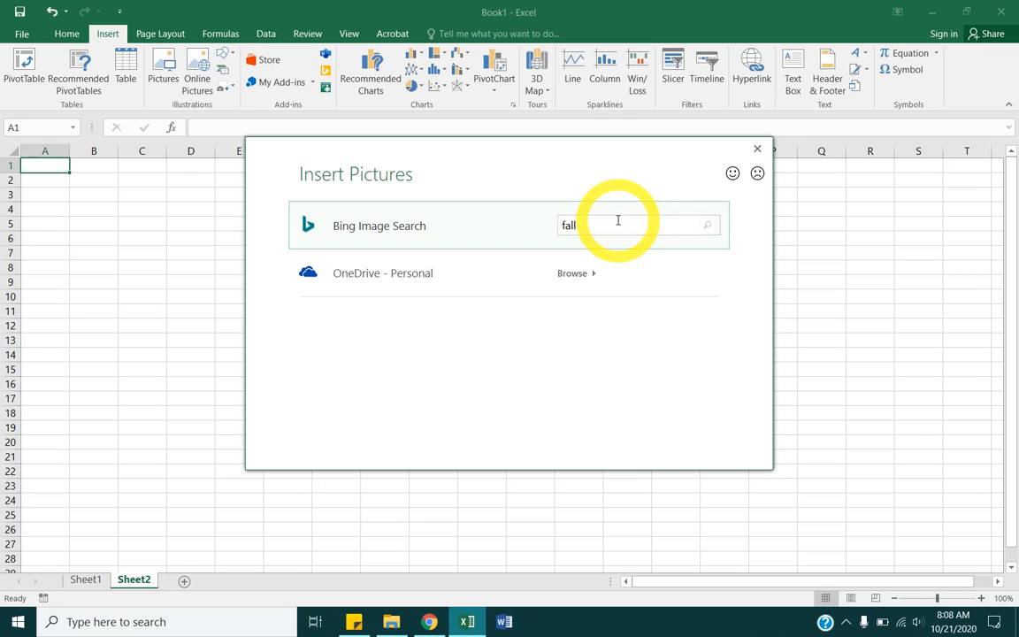
{"action": "type", "text": "fall"}
{"action": "key", "text": "Return"}
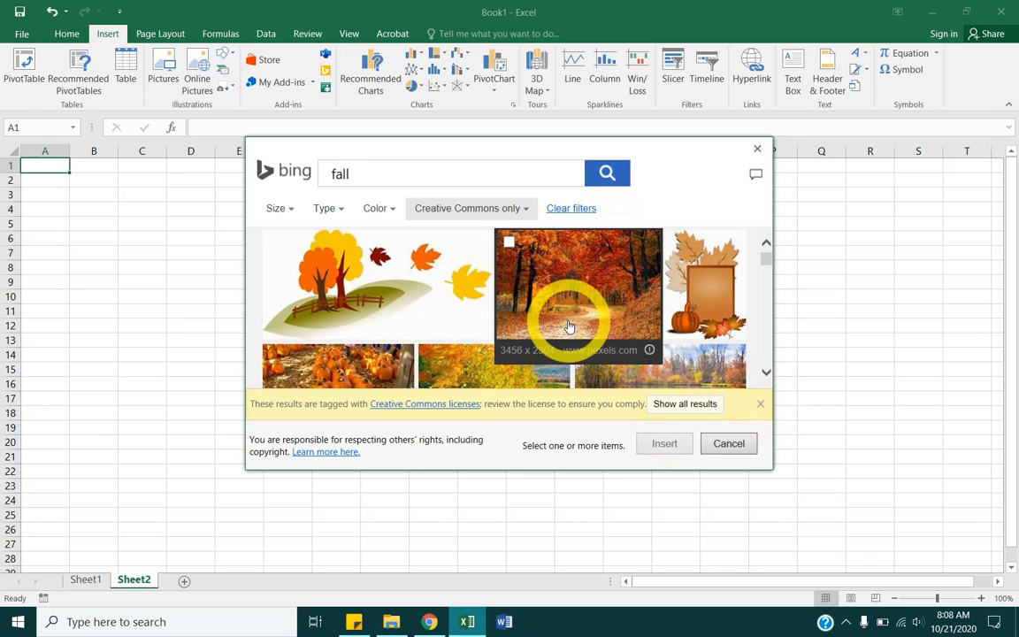
- Try to insert the autumn lake picture with the wooden bench from the search results, and dismiss the resulting message
{"action": "scroll", "coordinate": [569, 327], "scroll_direction": "down", "scroll_amount": 1}
{"action": "scroll", "coordinate": [569, 328], "scroll_direction": "down", "scroll_amount": 2}
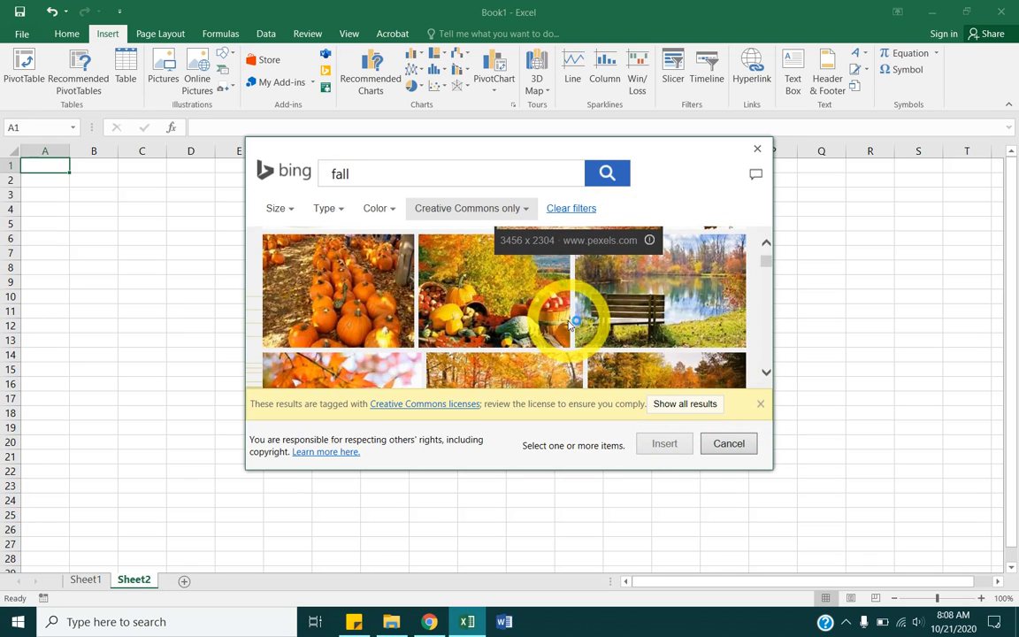
{"action": "scroll", "coordinate": [571, 323], "scroll_direction": "down", "scroll_amount": 2}
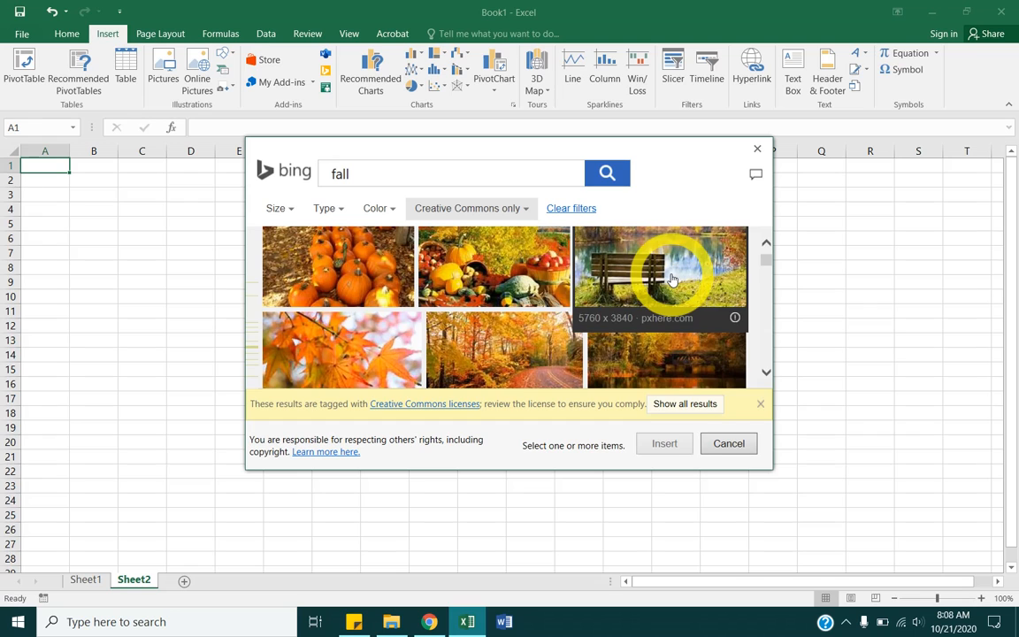
{"action": "left_click", "coordinate": [668, 265]}
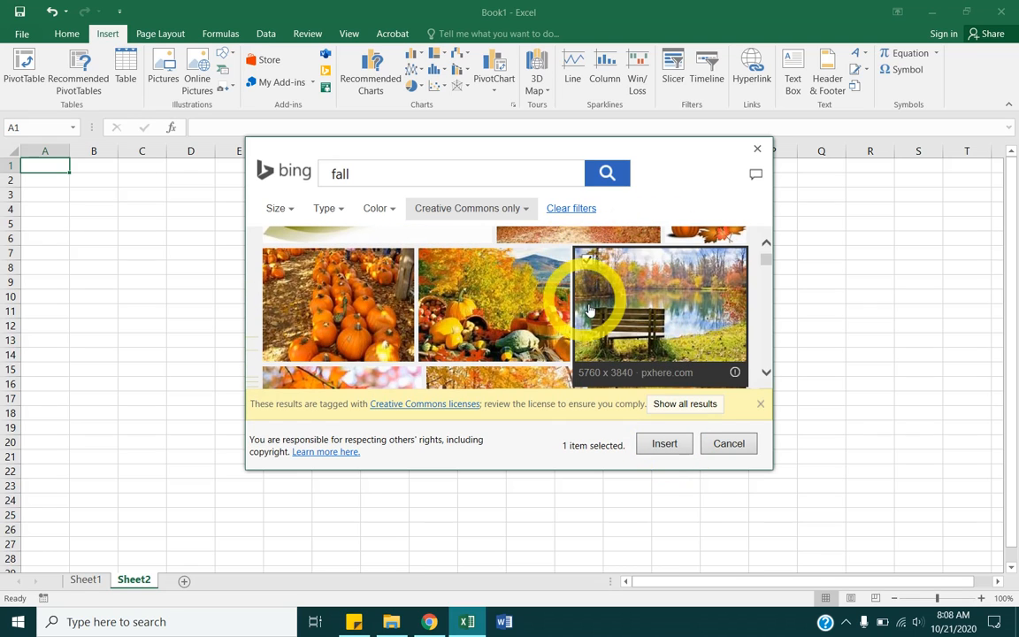
{"action": "left_click", "coordinate": [666, 444]}
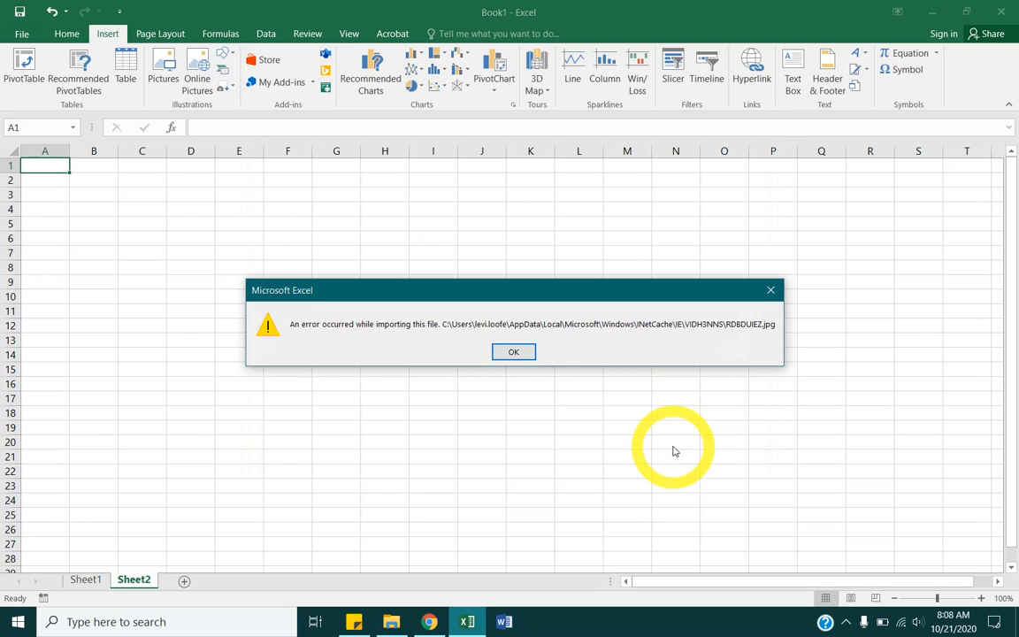
{"action": "left_click", "coordinate": [510, 352]}
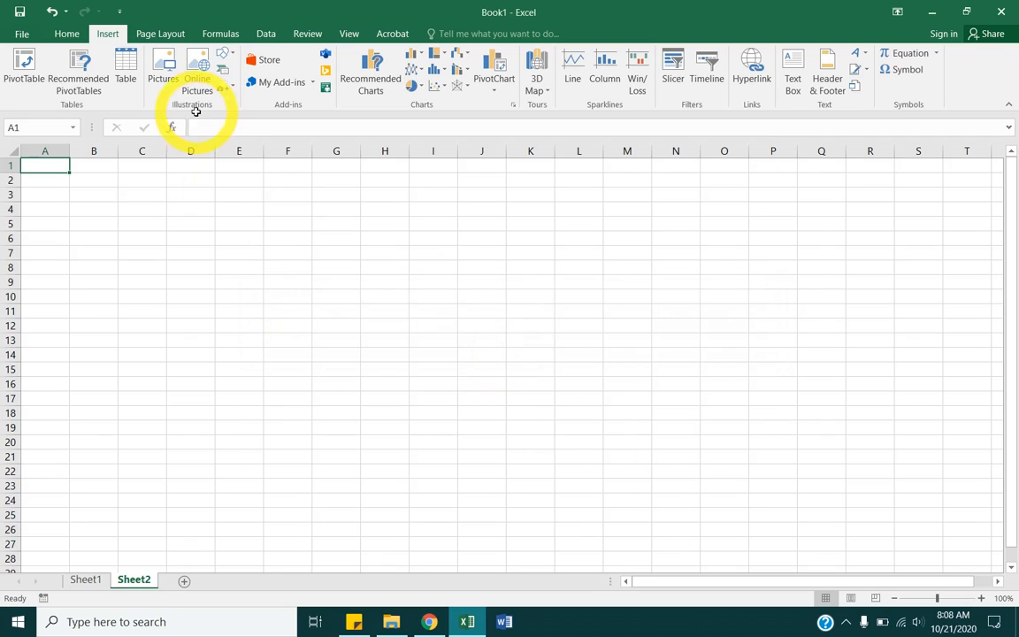
{"action": "left_click", "coordinate": [199, 71]}
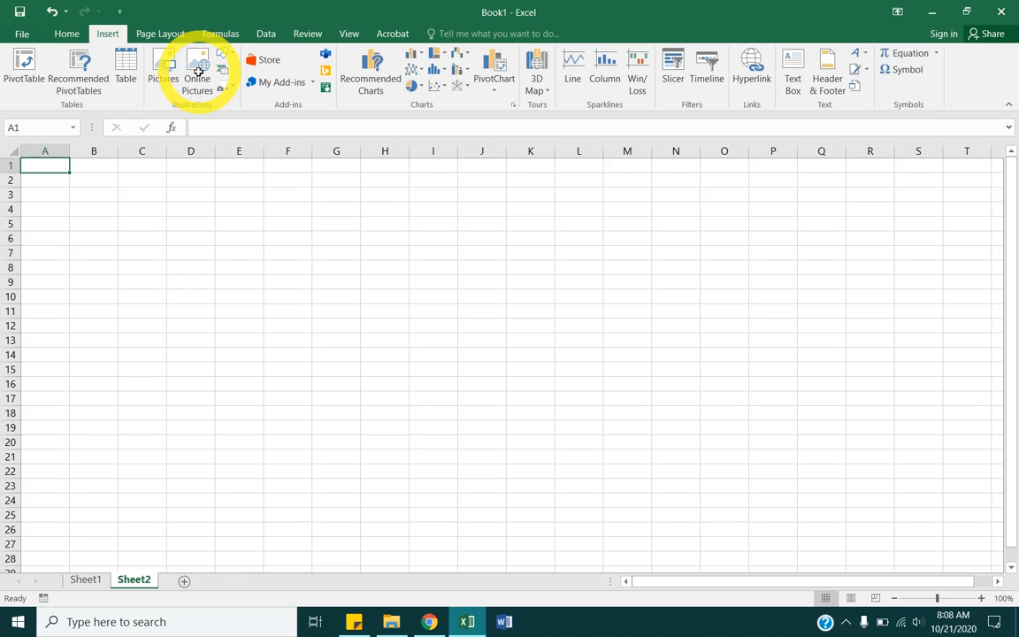
{"action": "left_click", "coordinate": [192, 132]}
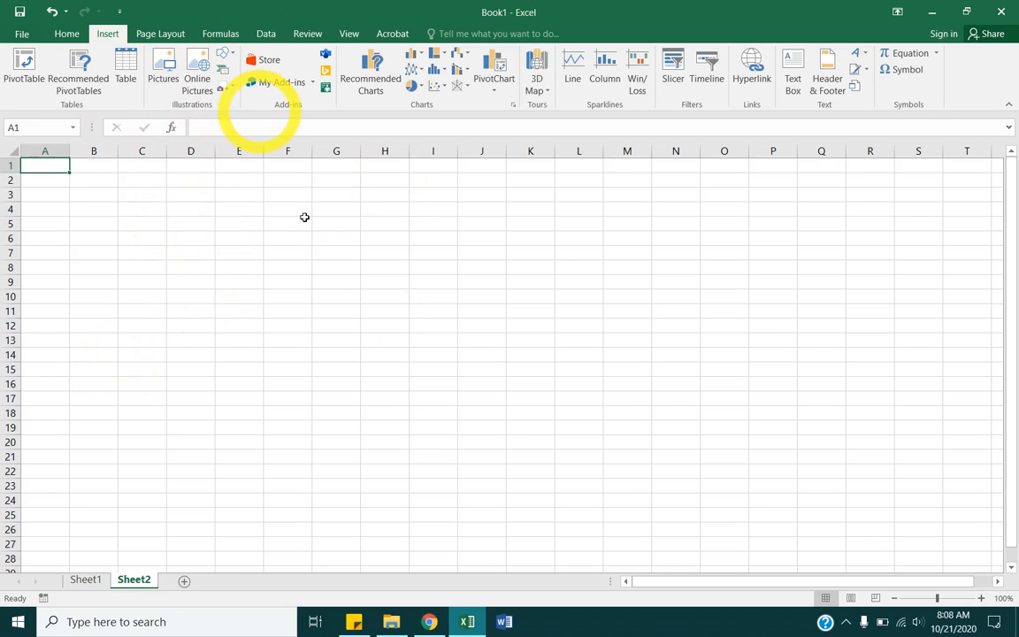
{"action": "left_click", "coordinate": [199, 71]}
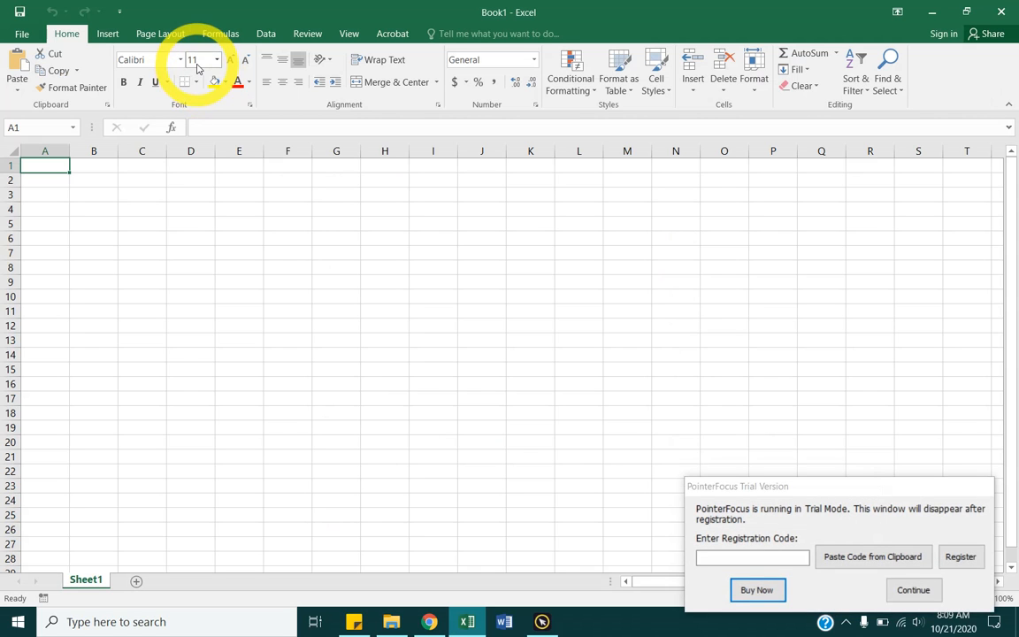
- Cancel inserting a local picture and search Bing online pictures for "fall" in the blank workbook
{"action": "left_click", "coordinate": [107, 33]}
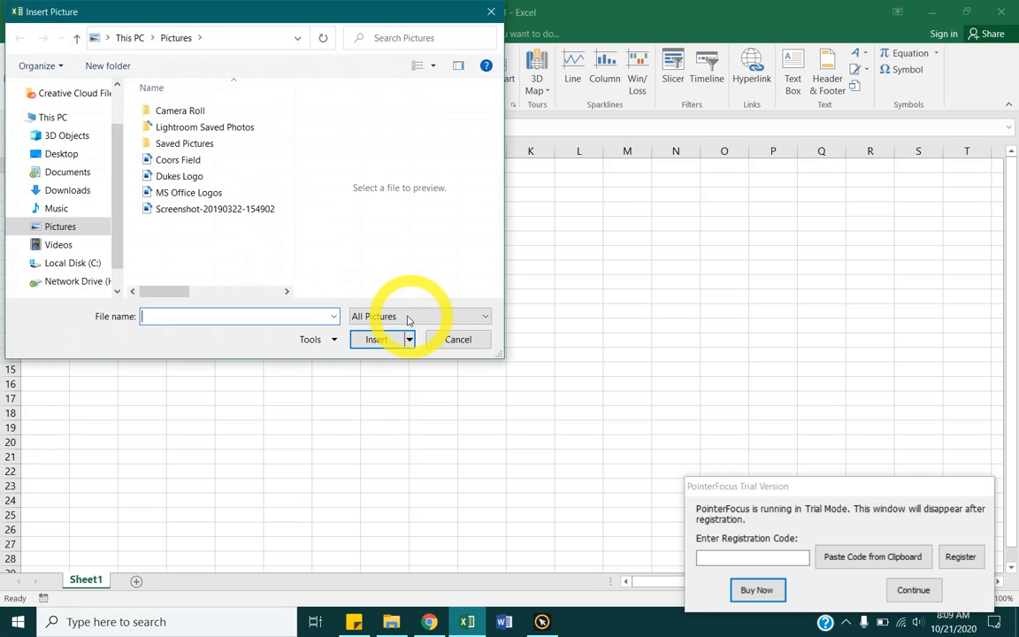
{"action": "left_click", "coordinate": [458, 340]}
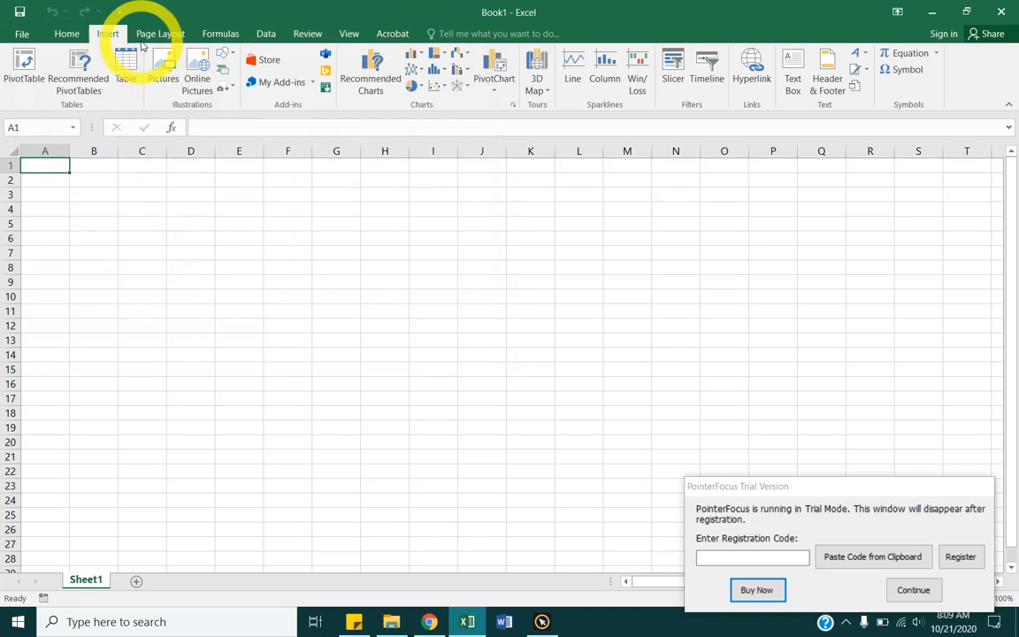
{"action": "left_click", "coordinate": [198, 71]}
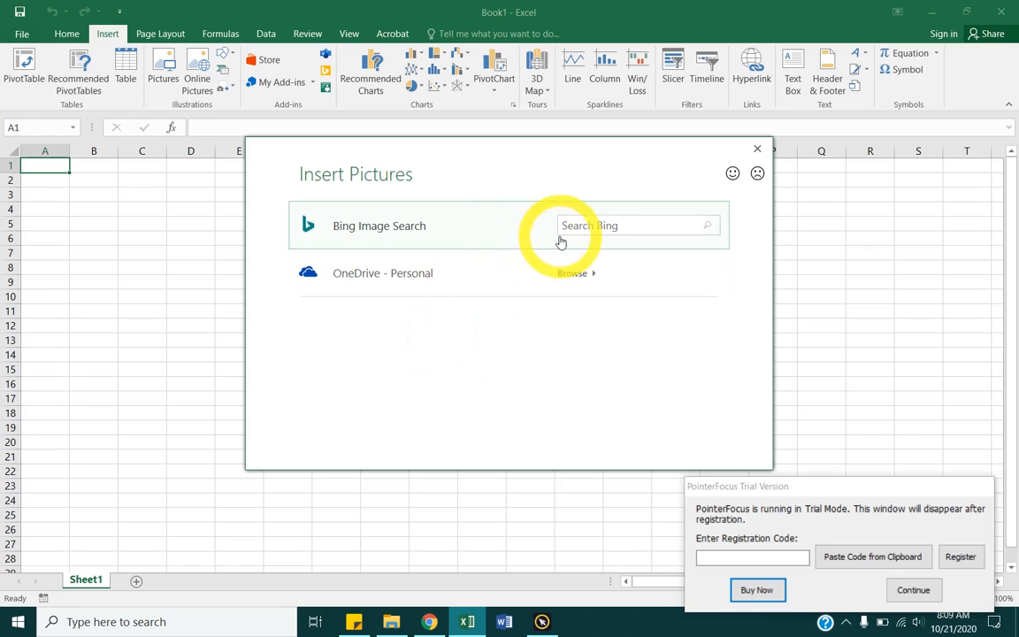
{"action": "left_click", "coordinate": [593, 224]}
{"action": "type", "text": "fall"}
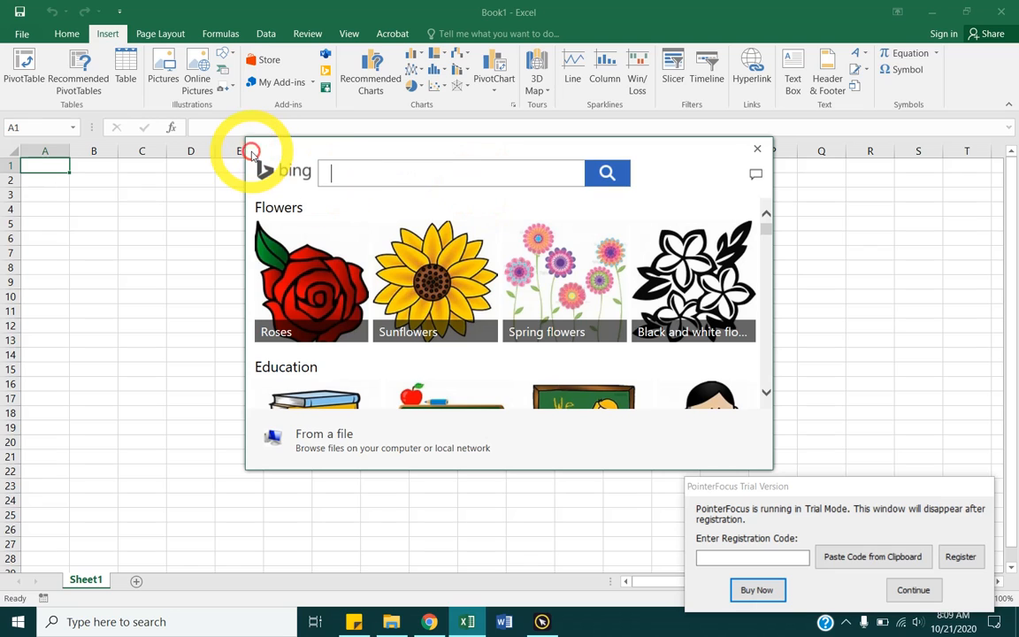
{"action": "key", "text": "Return"}
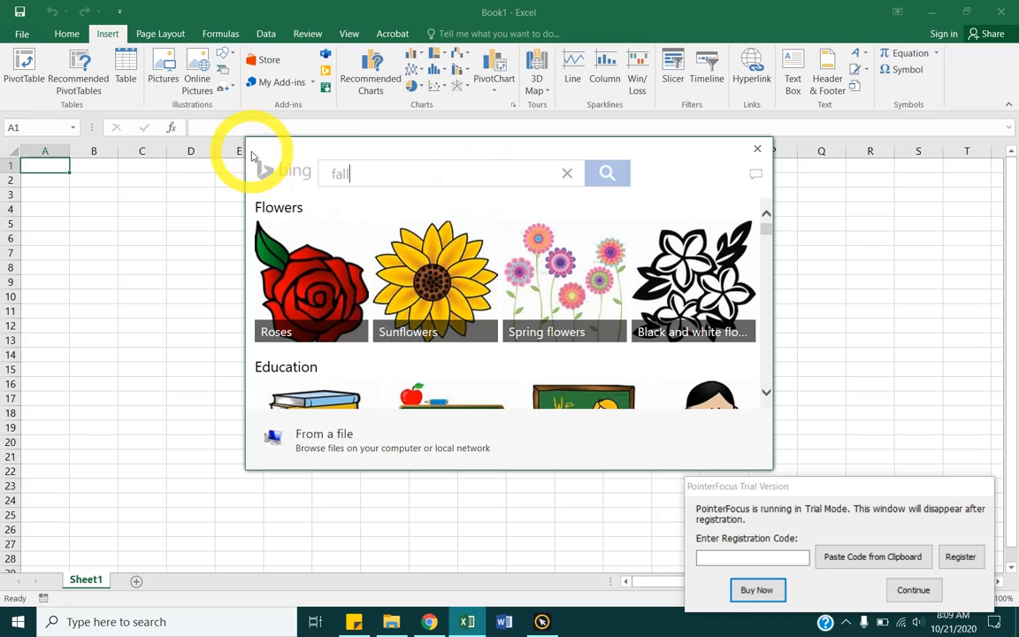
- Insert both the pumpkin picture and the autumn forest path picture from the search results, and dismiss the trial notice
{"action": "left_click", "coordinate": [310, 363]}
{"action": "left_click", "coordinate": [571, 307]}
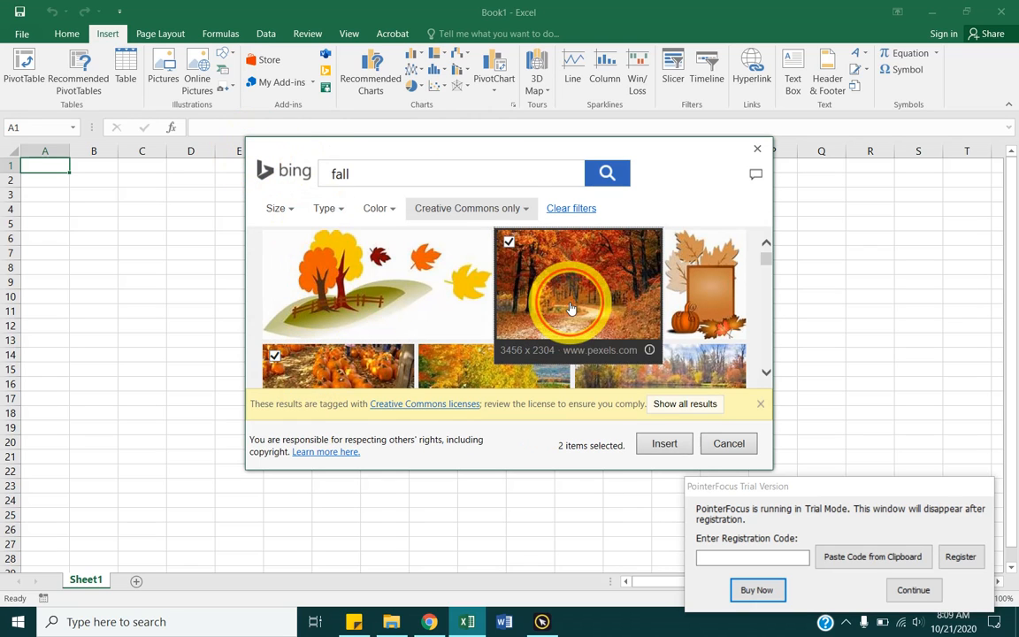
{"action": "left_click", "coordinate": [665, 456]}
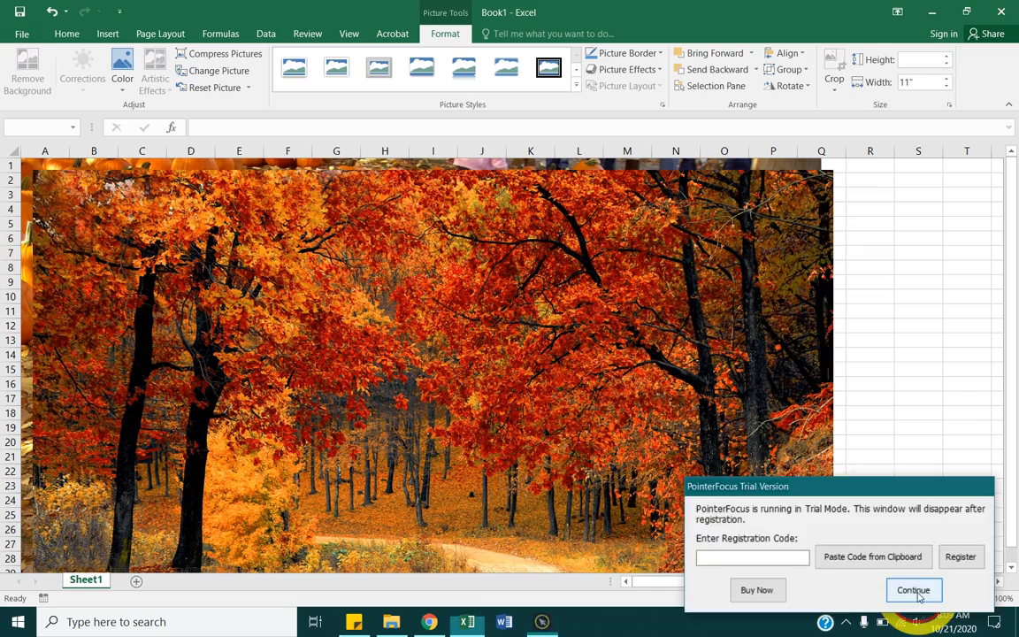
{"action": "left_click", "coordinate": [912, 591]}
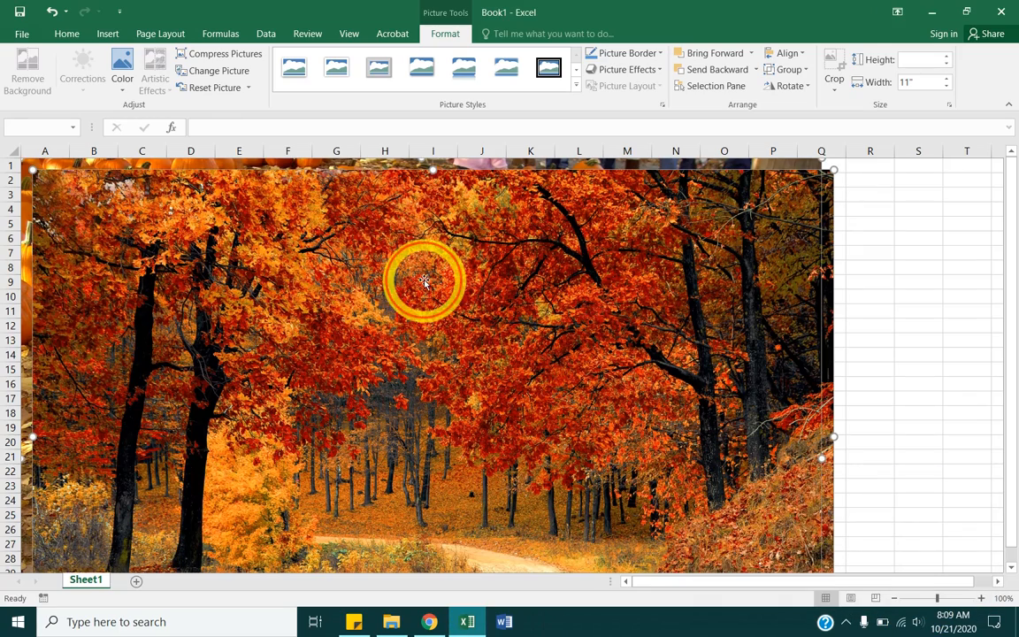
- Move both inserted pictures down the sheet together, and move the forest path picture up to the corner at cell A1
{"action": "left_click_drag", "start_coordinate": [416, 322], "coordinate": [409, 412]}
{"action": "left_click", "coordinate": [334, 238]}
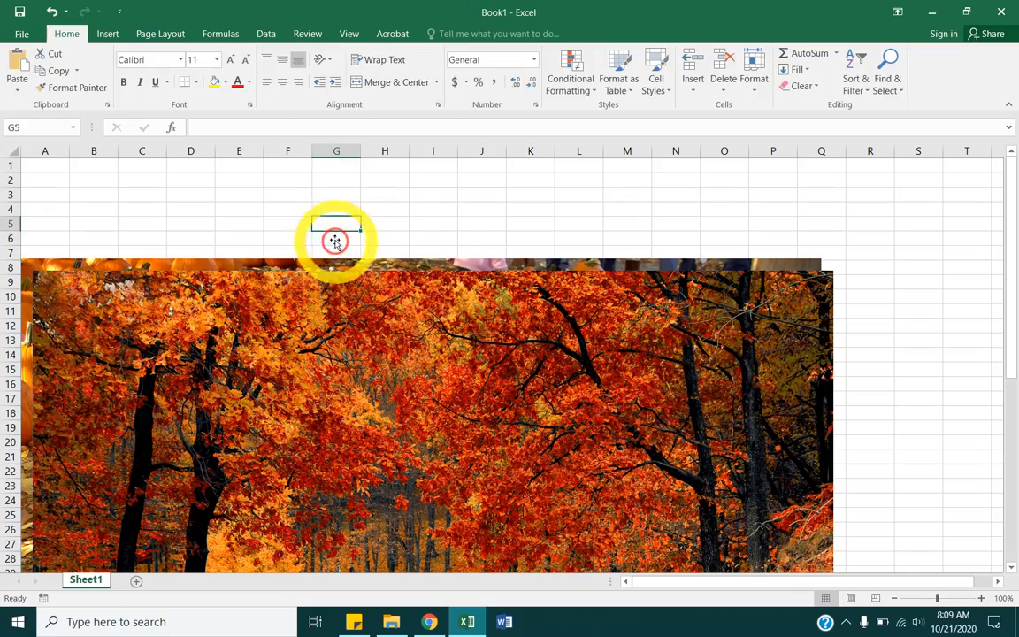
{"action": "left_click_drag", "start_coordinate": [333, 283], "coordinate": [328, 323]}
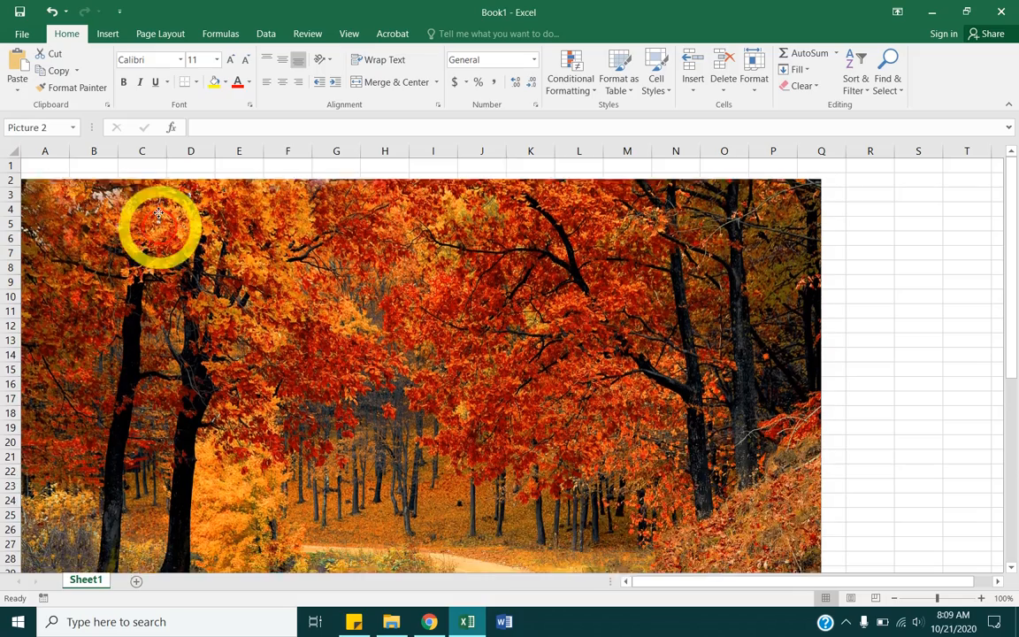
{"action": "left_click_drag", "start_coordinate": [159, 226], "coordinate": [156, 193]}
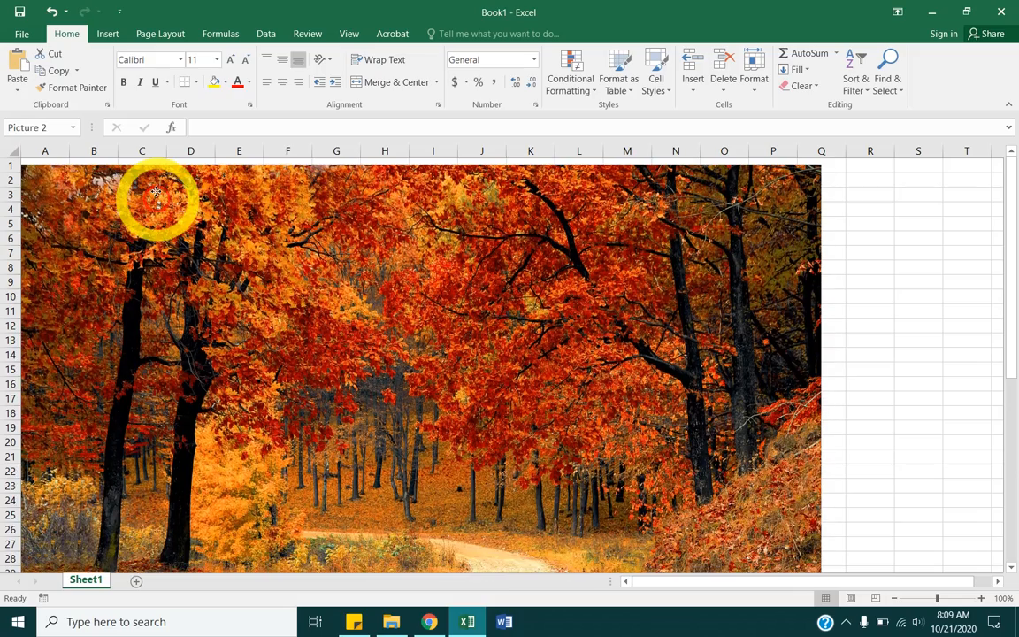
- Shrink the forest path picture proportionally in two stages to about 3.9" high by 5.85" wide
{"action": "scroll", "coordinate": [794, 339], "scroll_direction": "down", "scroll_amount": 10}
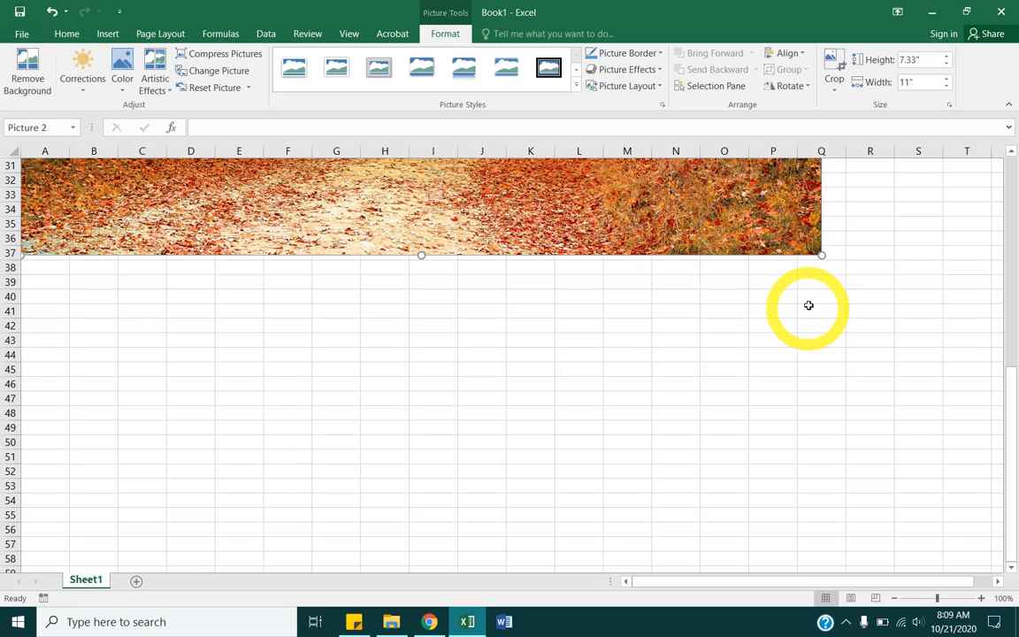
{"action": "left_click_drag", "start_coordinate": [809, 305], "coordinate": [389, 126]}
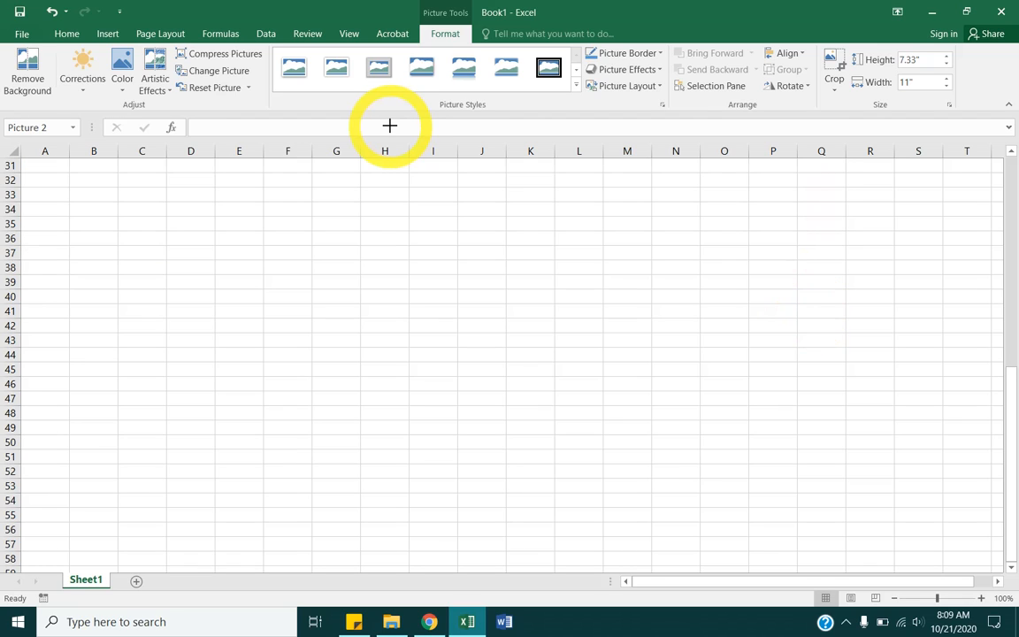
{"action": "scroll", "coordinate": [460, 319], "scroll_direction": "up", "scroll_amount": 10}
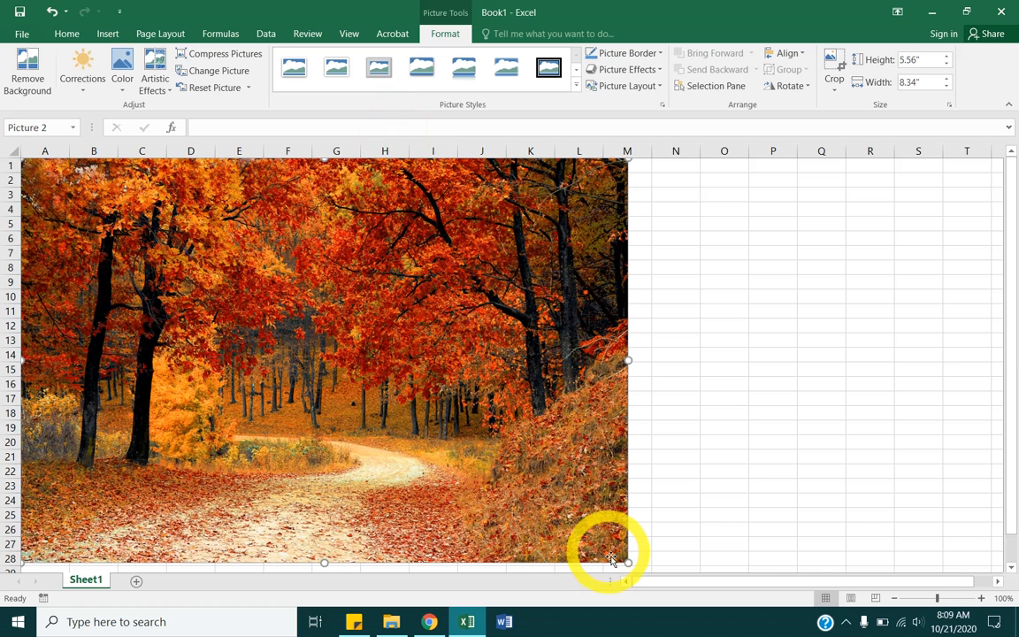
{"action": "left_click_drag", "start_coordinate": [627, 558], "coordinate": [449, 400]}
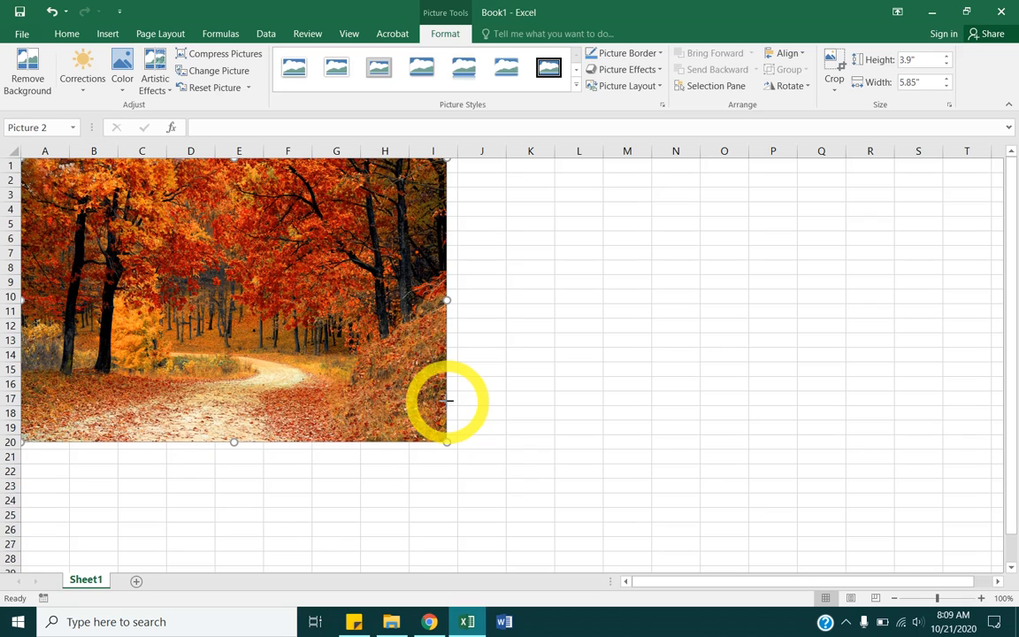
- Dismiss the trial notice, and move the forest path picture to start near cell D5, shrinking it to about 2.61" by 3.92"
{"action": "left_click", "coordinate": [64, 34]}
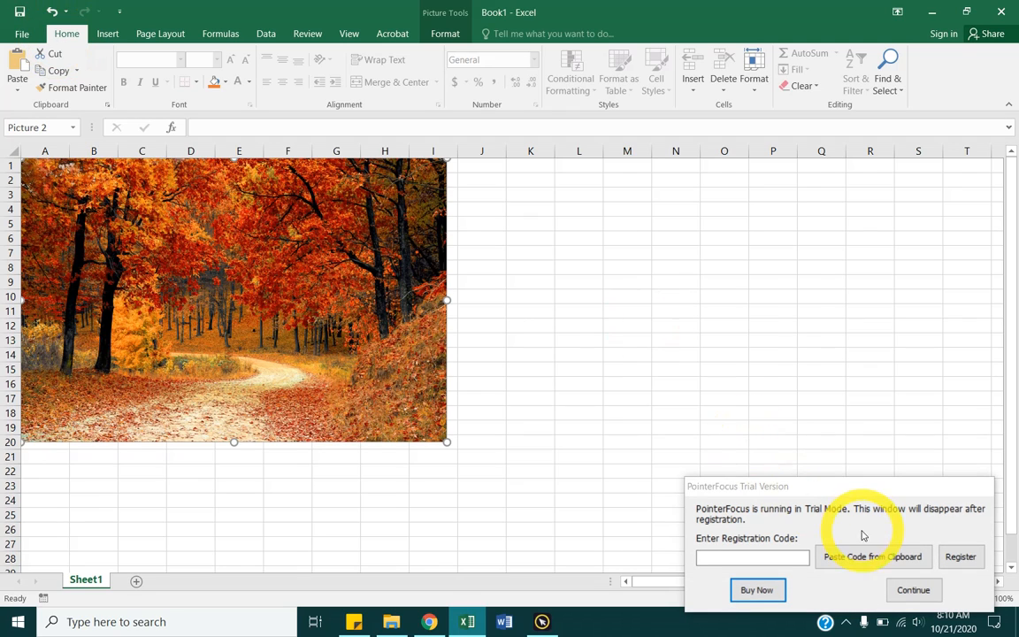
{"action": "left_click", "coordinate": [917, 595]}
{"action": "double_click", "coordinate": [392, 412]}
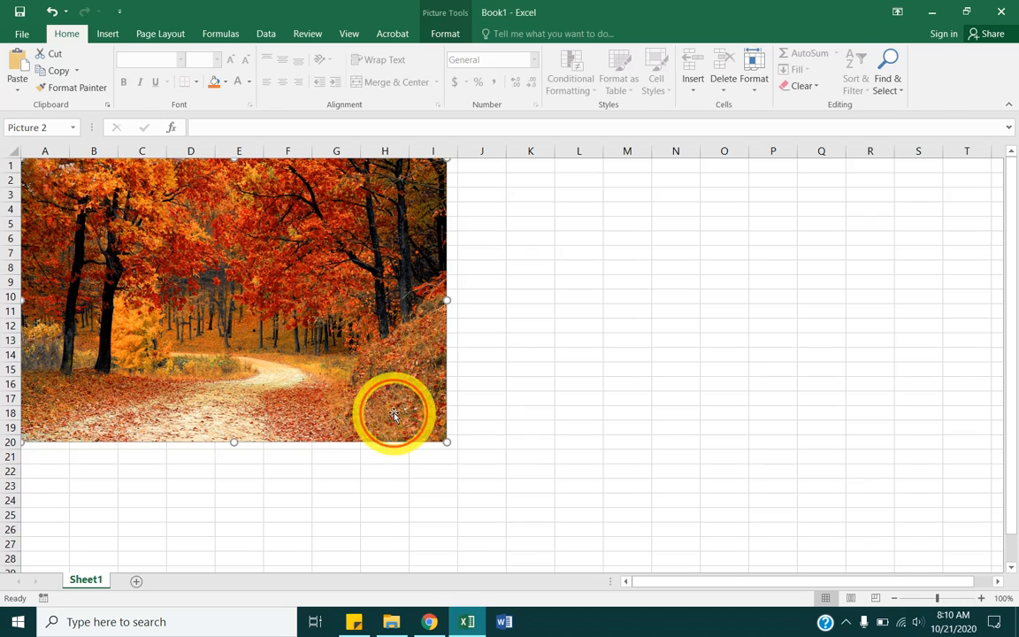
{"action": "left_click_drag", "start_coordinate": [359, 356], "coordinate": [519, 414]}
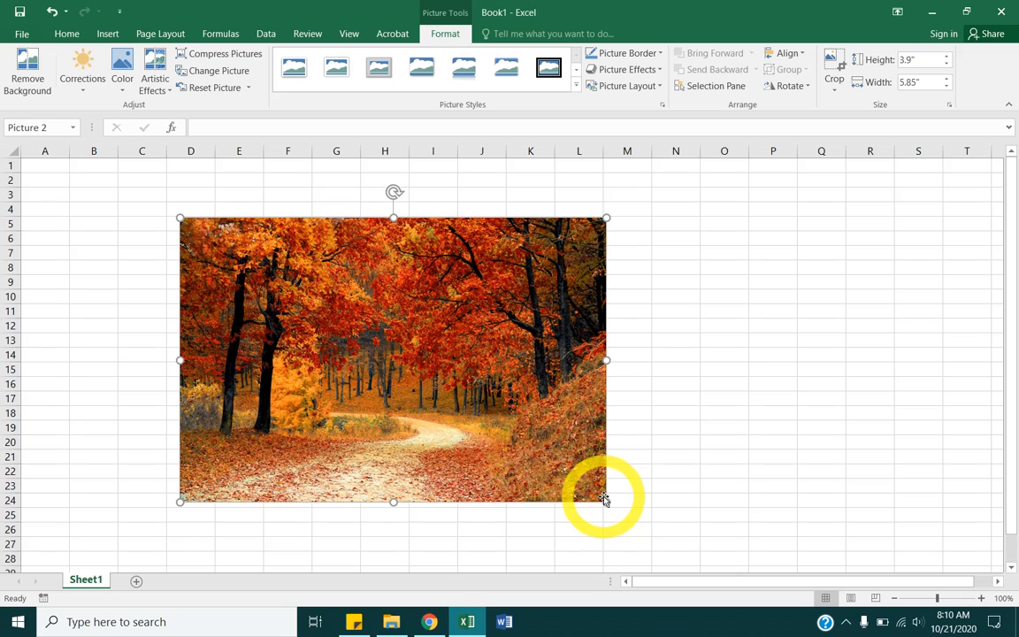
{"action": "left_click_drag", "start_coordinate": [605, 500], "coordinate": [467, 365]}
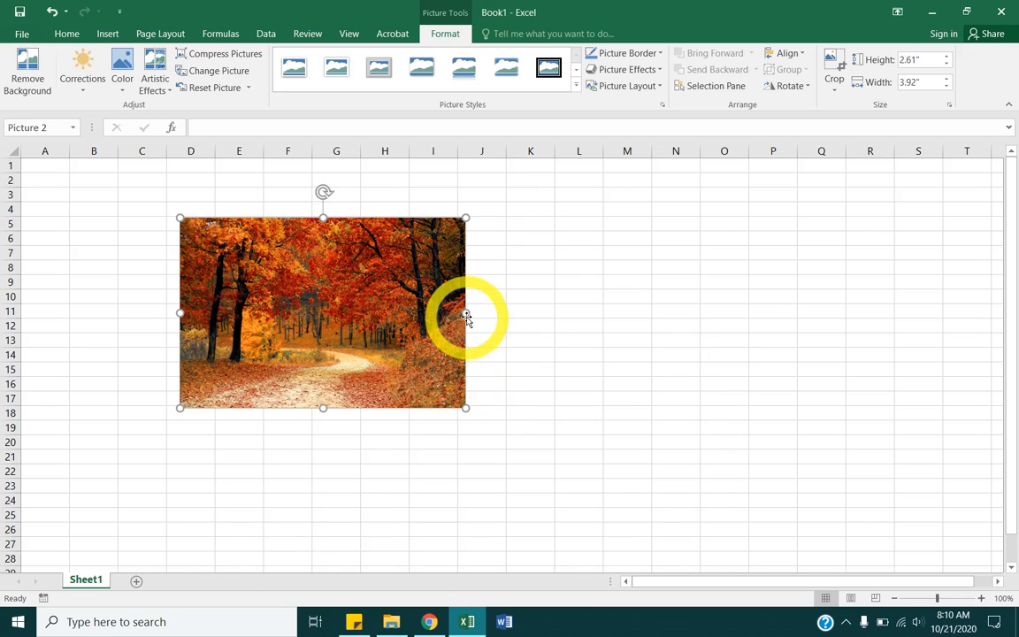
- Try squeezing the picture's width to about 3.81" and reducing its height alone, and undo both distortions
{"action": "mouse_move", "coordinate": [466, 319]}
{"action": "left_mouse_down"}
{"action": "mouse_move", "coordinate": [402, 295]}
{"action": "mouse_move", "coordinate": [545, 295]}
{"action": "mouse_move", "coordinate": [458, 314]}
{"action": "left_mouse_up"}
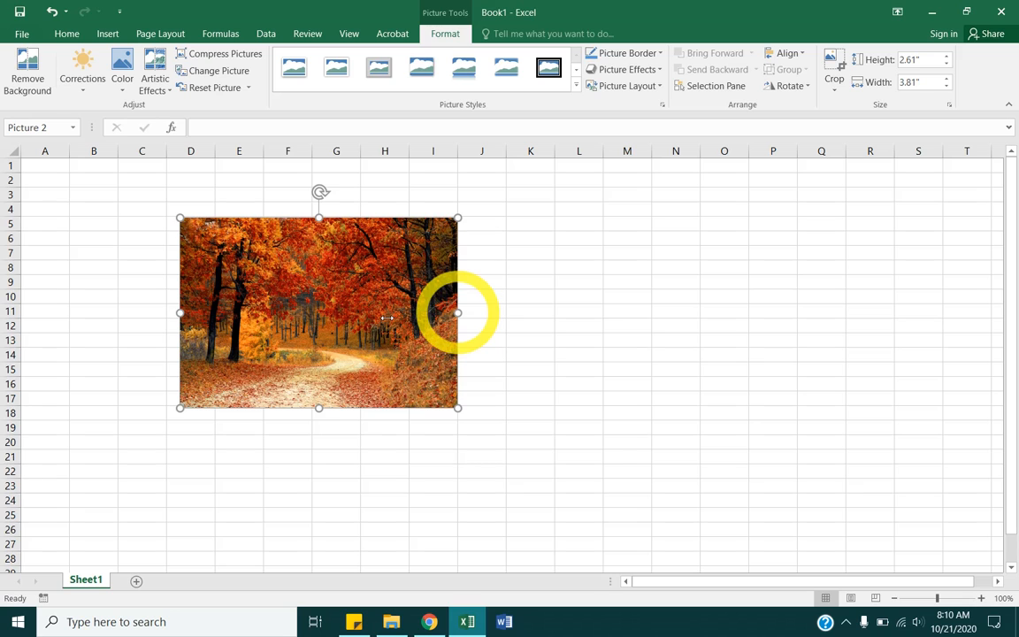
{"action": "left_click_drag", "start_coordinate": [319, 408], "coordinate": [302, 310]}
{"action": "key", "text": "ctrl+z"}
{"action": "key", "text": "ctrl+z"}
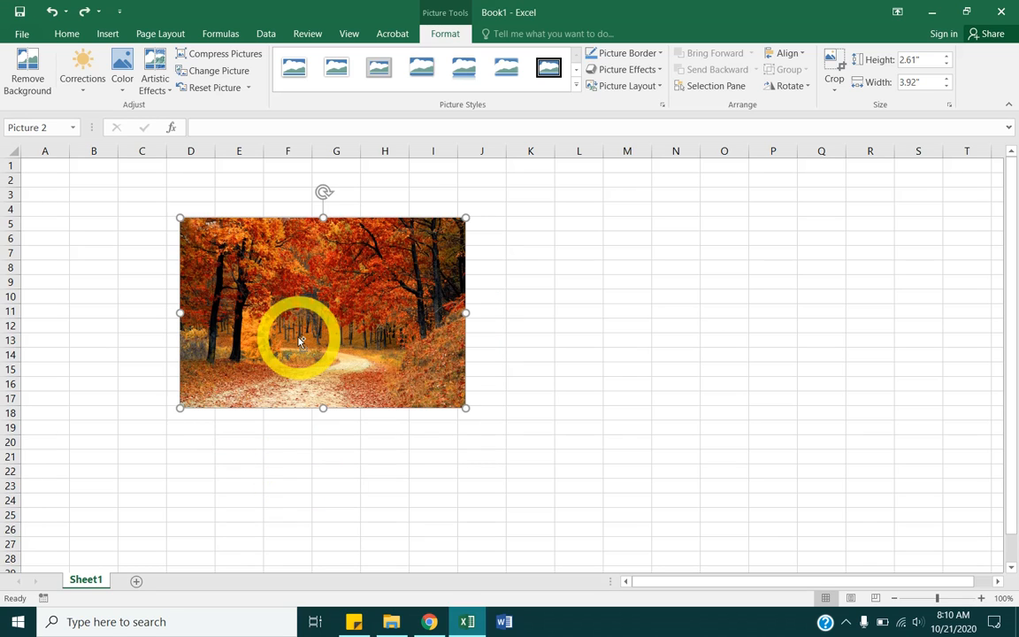
- Enlarge the picture proportionally to about 3.48" high by 5.23" wide and move it back to the corner at cell A1
{"action": "left_click_drag", "start_coordinate": [465, 408], "coordinate": [559, 428]}
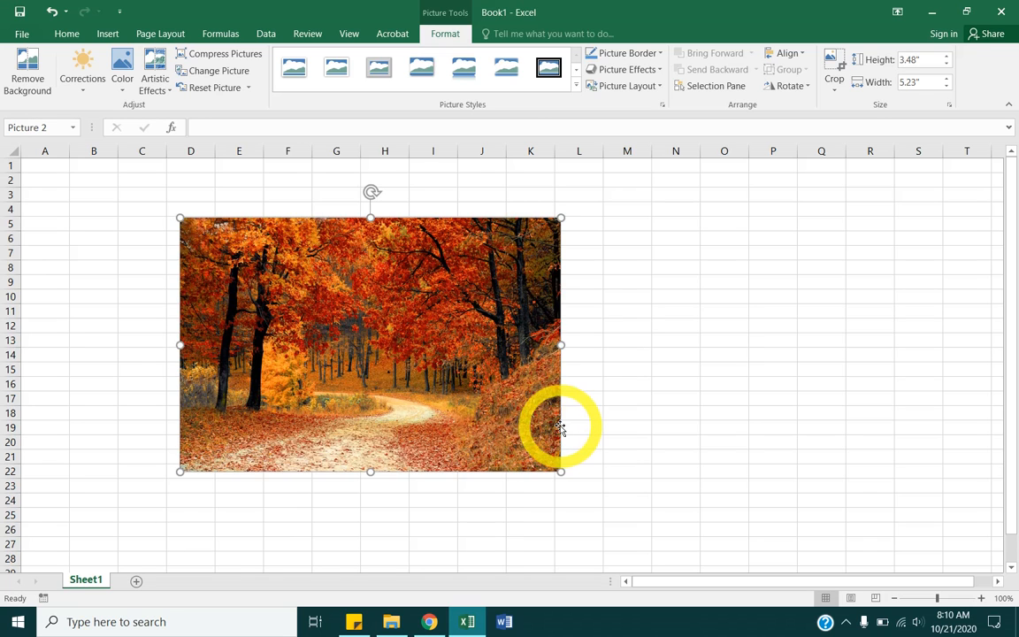
{"action": "left_click_drag", "start_coordinate": [437, 365], "coordinate": [277, 308]}
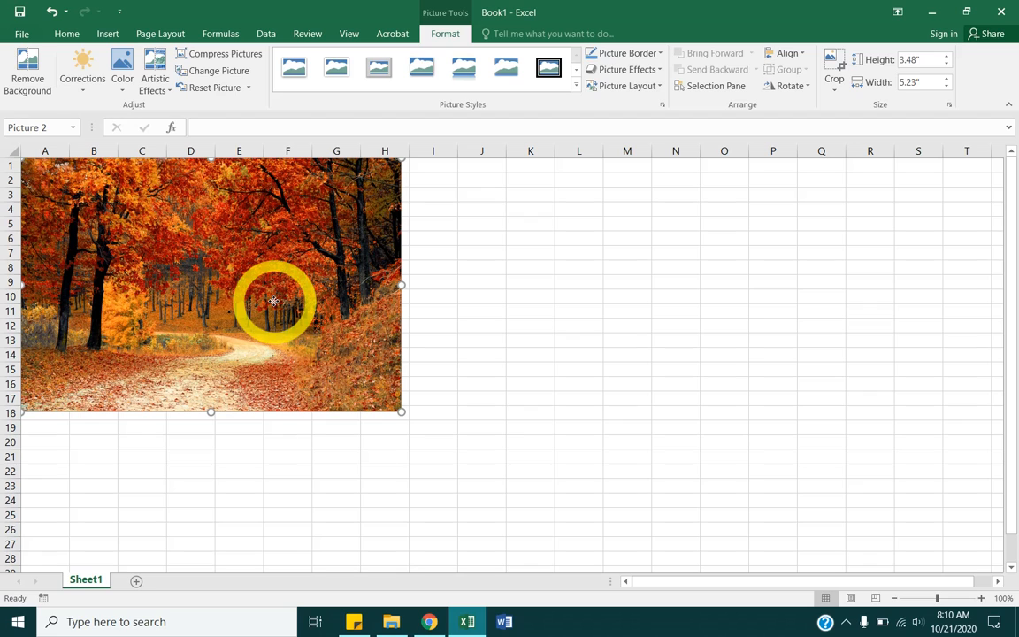
- Add a new worksheet and draw an up arrow block shape about 2.97" high by 3.09" wide, placed over columns B to F from row 1
{"action": "left_click", "coordinate": [138, 581]}
{"action": "left_click", "coordinate": [108, 34]}
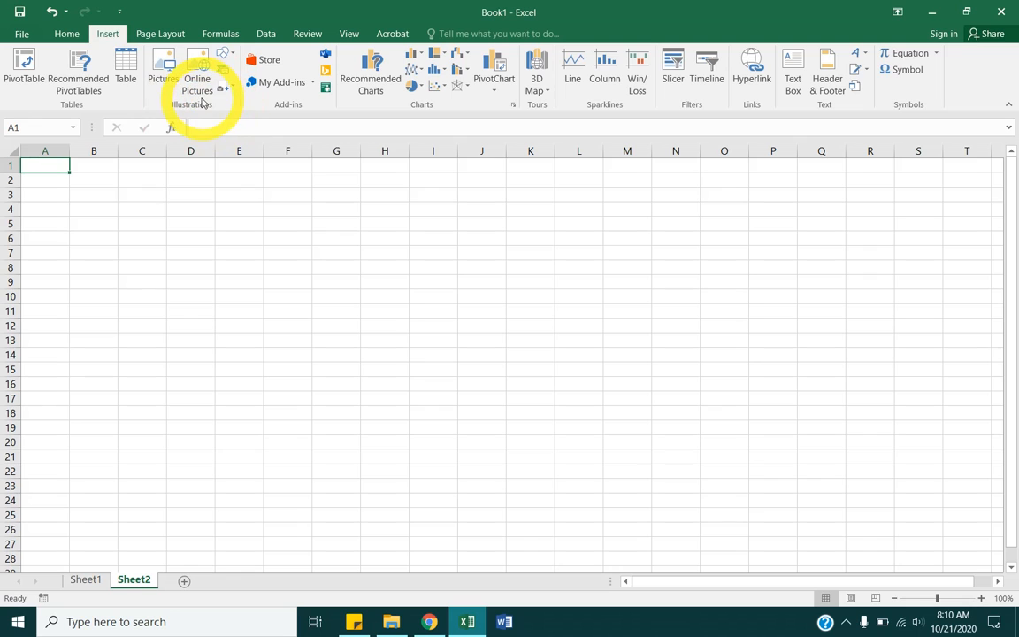
{"action": "left_click", "coordinate": [226, 55]}
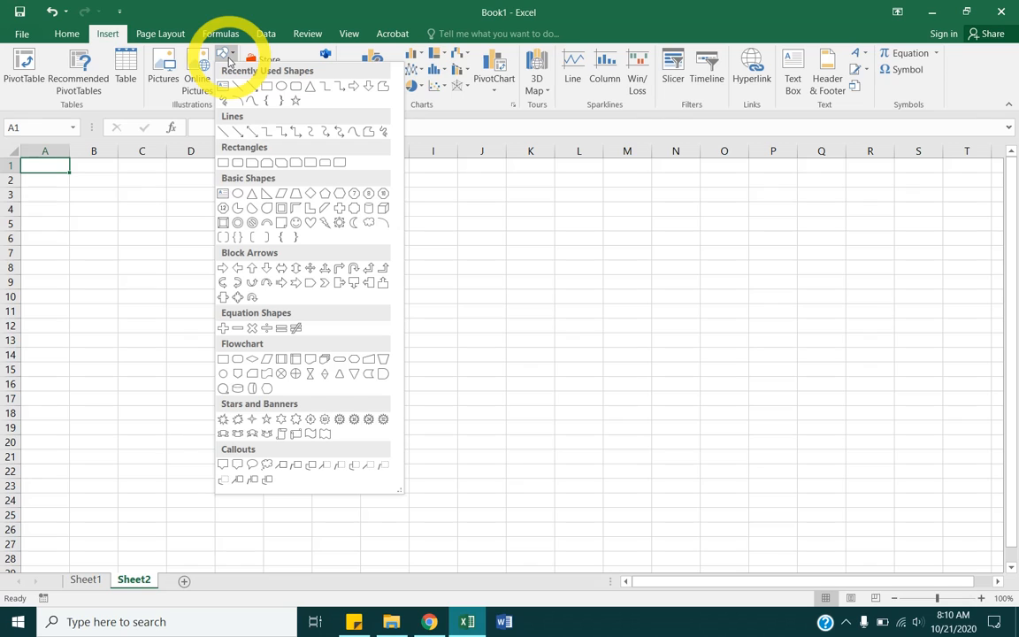
{"action": "left_click", "coordinate": [253, 267]}
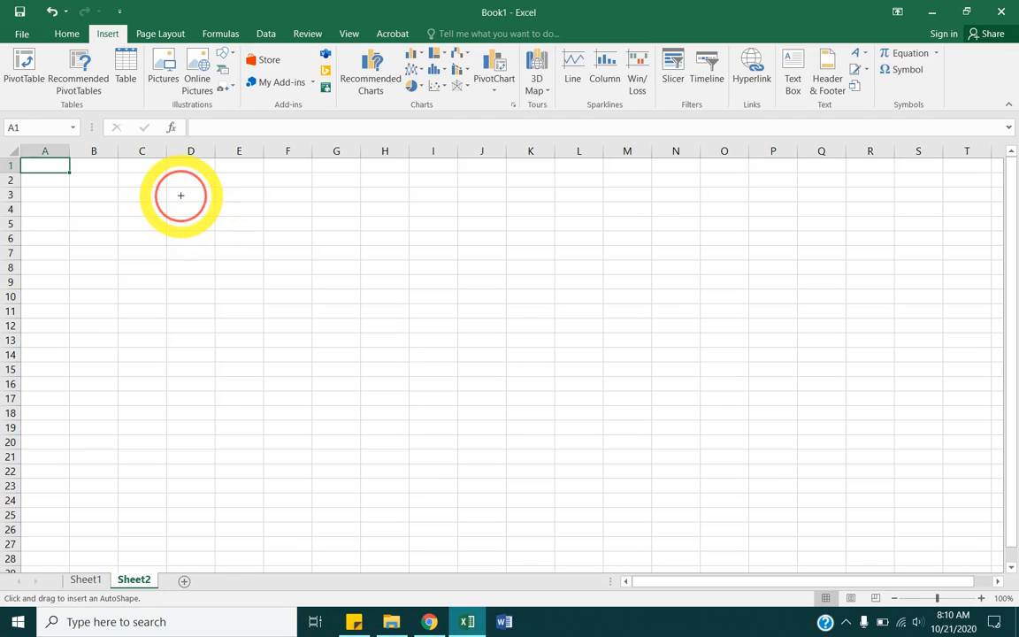
{"action": "mouse_move", "coordinate": [180, 195]}
{"action": "left_mouse_down"}
{"action": "mouse_move", "coordinate": [331, 337]}
{"action": "mouse_move", "coordinate": [336, 389]}
{"action": "mouse_move", "coordinate": [394, 439]}
{"action": "mouse_move", "coordinate": [113, 324]}
{"action": "mouse_move", "coordinate": [510, 528]}
{"action": "mouse_move", "coordinate": [263, 332]}
{"action": "mouse_move", "coordinate": [432, 423]}
{"action": "mouse_move", "coordinate": [455, 484]}
{"action": "mouse_move", "coordinate": [485, 496]}
{"action": "mouse_move", "coordinate": [369, 255]}
{"action": "mouse_move", "coordinate": [242, 332]}
{"action": "mouse_move", "coordinate": [281, 463]}
{"action": "mouse_move", "coordinate": [529, 427]}
{"action": "mouse_move", "coordinate": [266, 225]}
{"action": "mouse_move", "coordinate": [327, 415]}
{"action": "mouse_move", "coordinate": [523, 405]}
{"action": "mouse_move", "coordinate": [303, 230]}
{"action": "mouse_move", "coordinate": [250, 294]}
{"action": "mouse_move", "coordinate": [434, 432]}
{"action": "mouse_move", "coordinate": [312, 340]}
{"action": "mouse_move", "coordinate": [482, 312]}
{"action": "mouse_move", "coordinate": [237, 302]}
{"action": "mouse_move", "coordinate": [339, 409]}
{"action": "mouse_move", "coordinate": [405, 411]}
{"action": "left_mouse_up"}
{"action": "left_click_drag", "start_coordinate": [311, 312], "coordinate": [193, 243]}
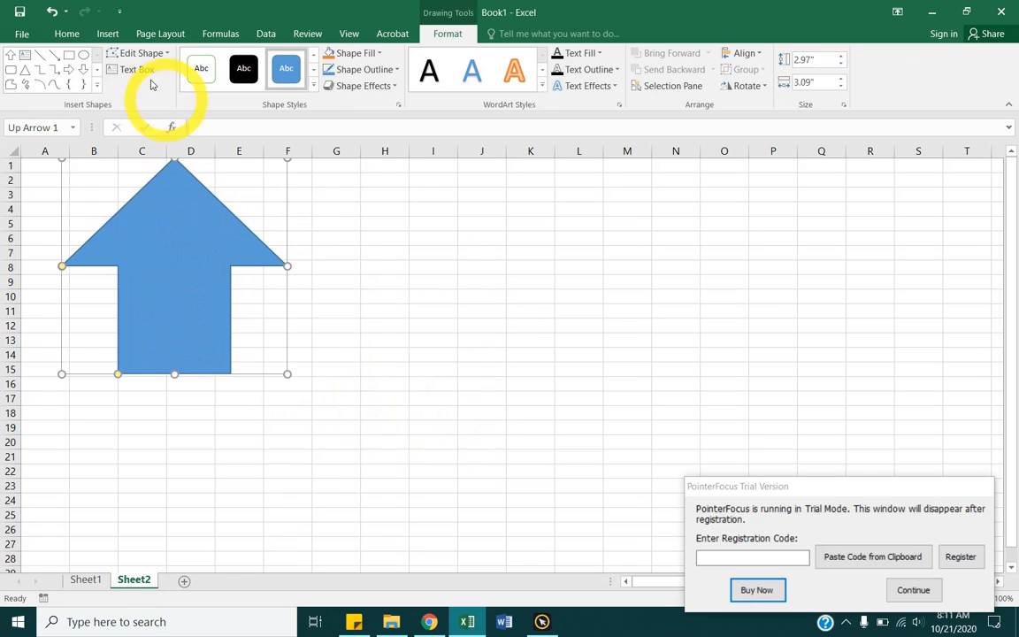
- Draw a second up arrow about 4.49" high by 2.23" wide over columns G to J, and dismiss the trial notice
{"action": "left_click", "coordinate": [108, 34]}
{"action": "left_click", "coordinate": [412, 237]}
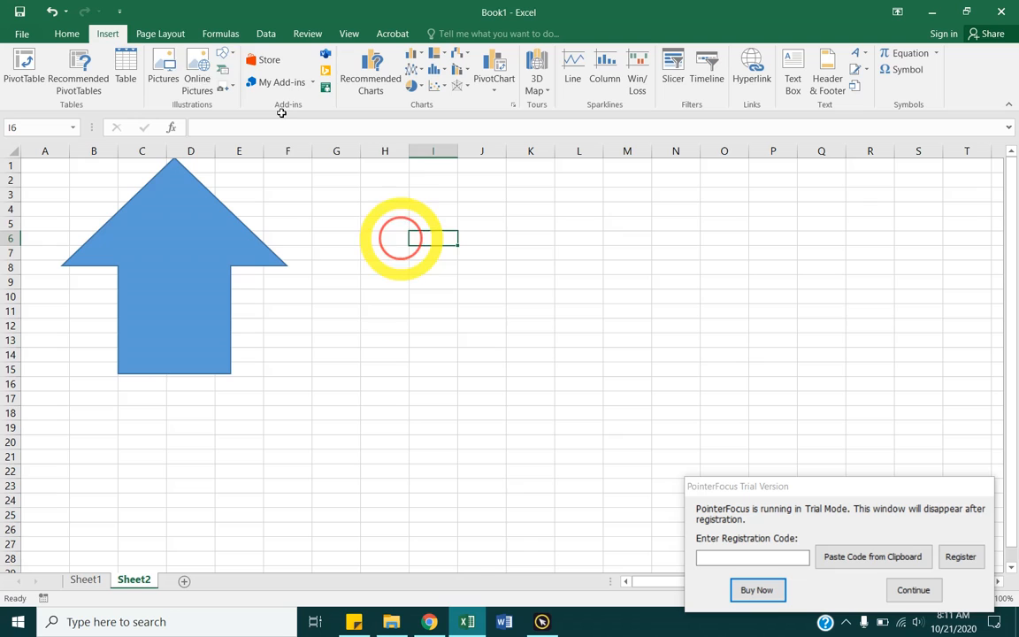
{"action": "left_click", "coordinate": [221, 55]}
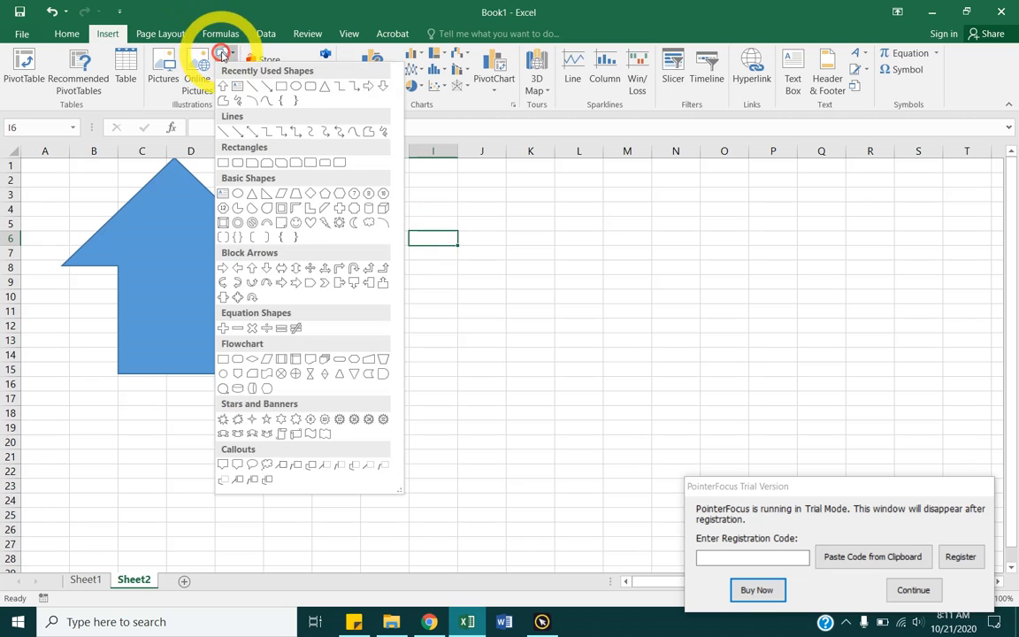
{"action": "left_click", "coordinate": [253, 271]}
{"action": "left_click_drag", "start_coordinate": [435, 210], "coordinate": [455, 328]}
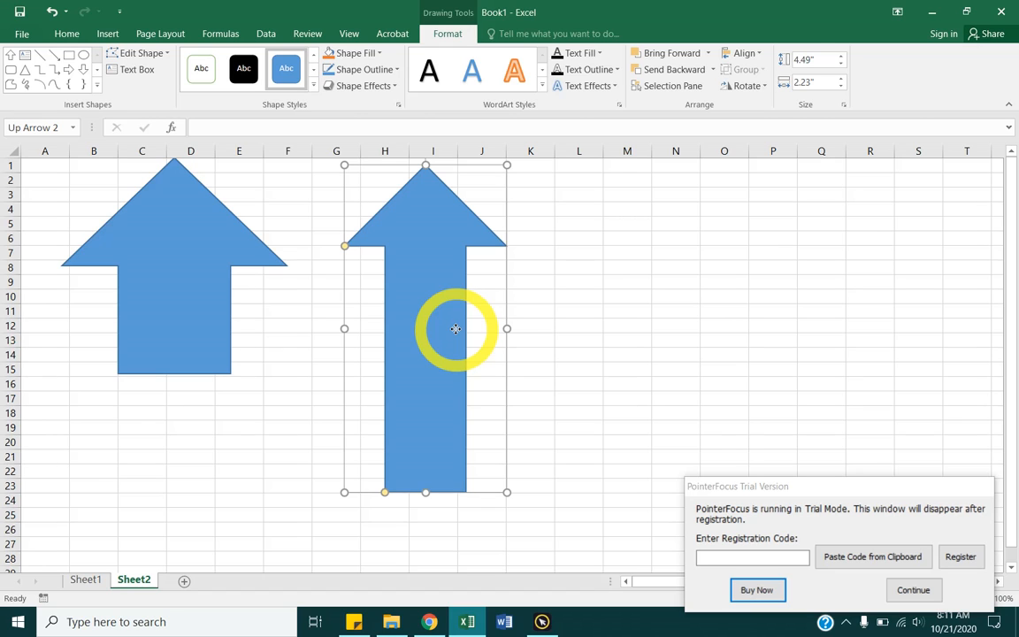
{"action": "left_click", "coordinate": [911, 589]}
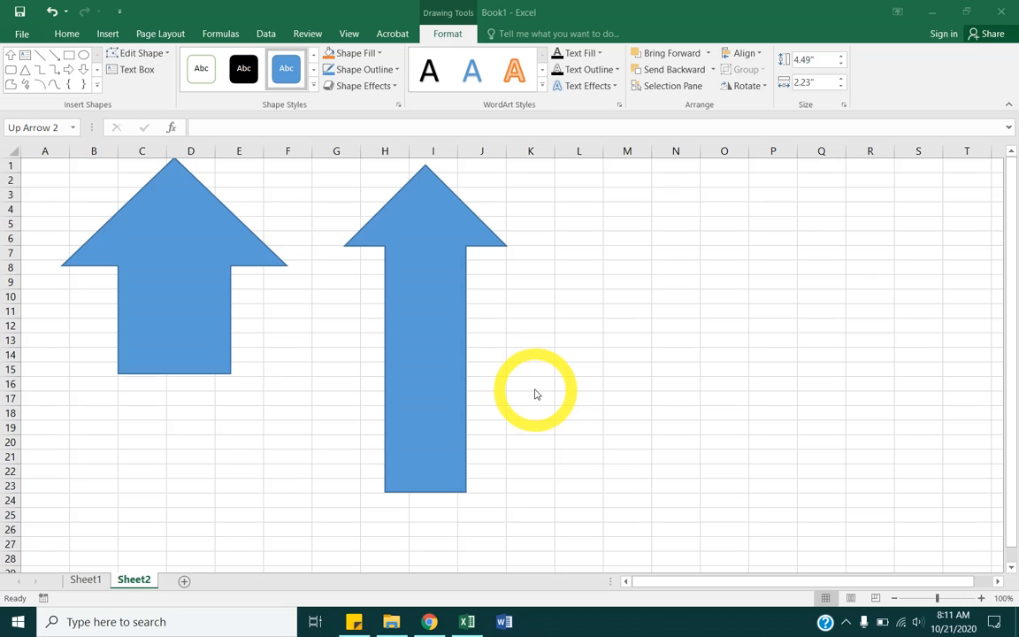
- Move the wide arrow down about three rows and shrink it from its corner, undo the last change, and dismiss the trial notice
{"action": "left_click", "coordinate": [437, 336]}
{"action": "left_click", "coordinate": [143, 234]}
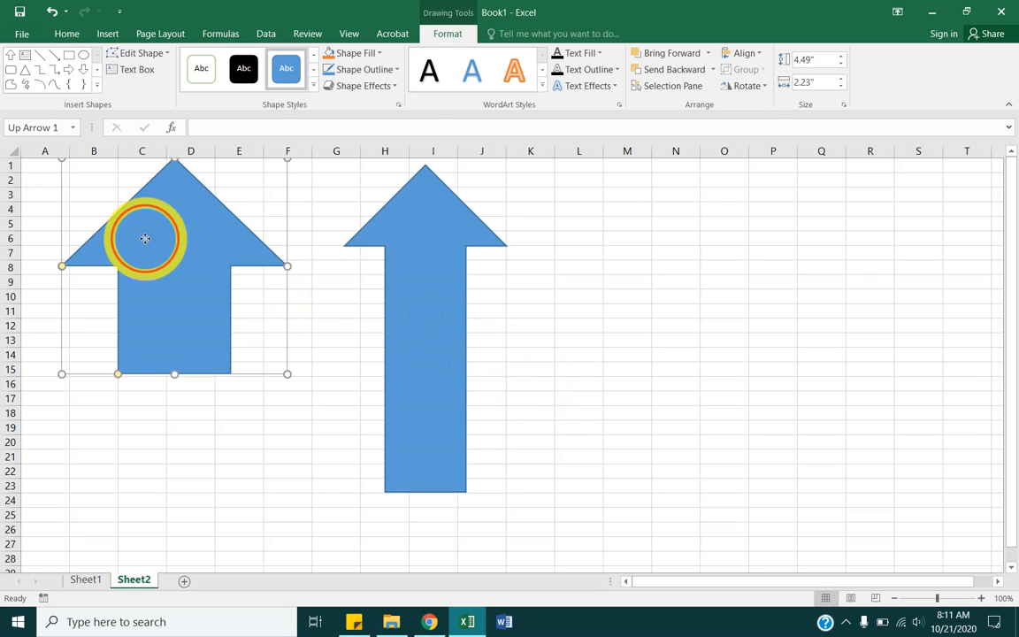
{"action": "left_click_drag", "start_coordinate": [198, 276], "coordinate": [209, 314]}
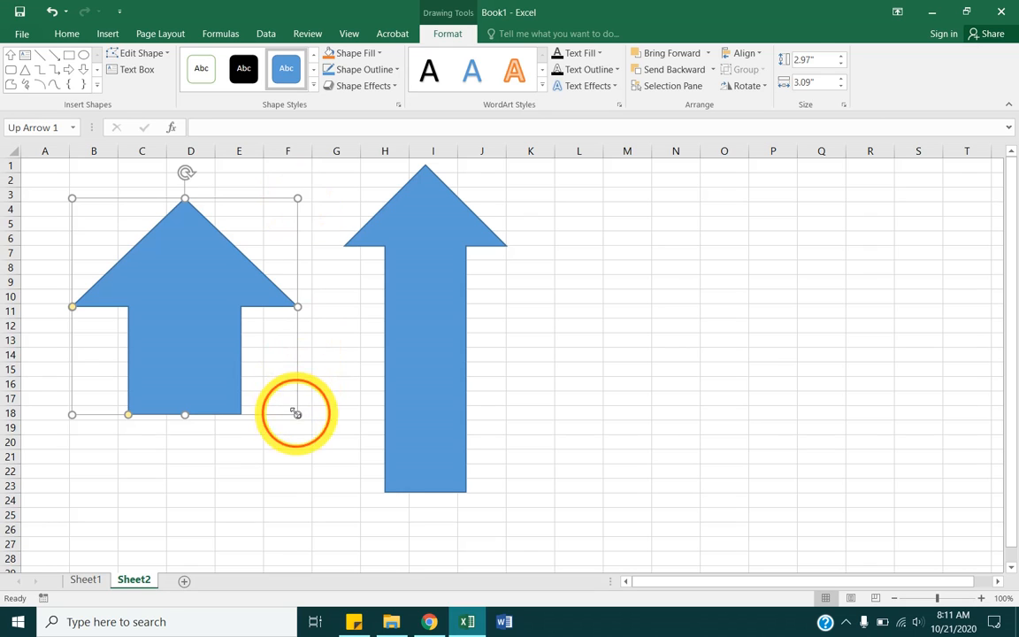
{"action": "left_click_drag", "start_coordinate": [297, 413], "coordinate": [141, 358]}
{"action": "key", "text": "ctrl+z"}
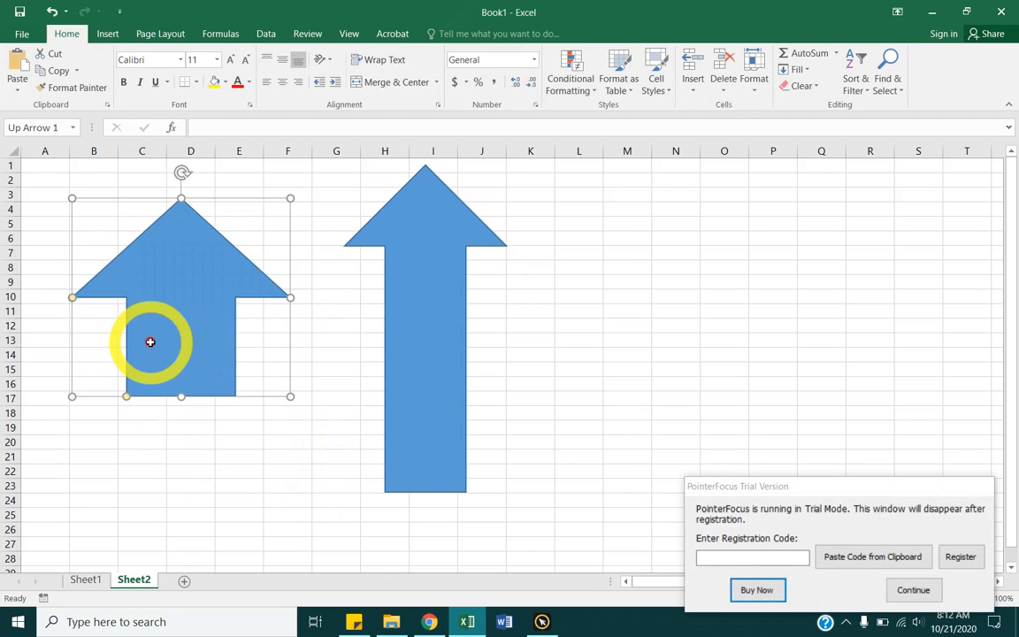
{"action": "left_click", "coordinate": [912, 590]}
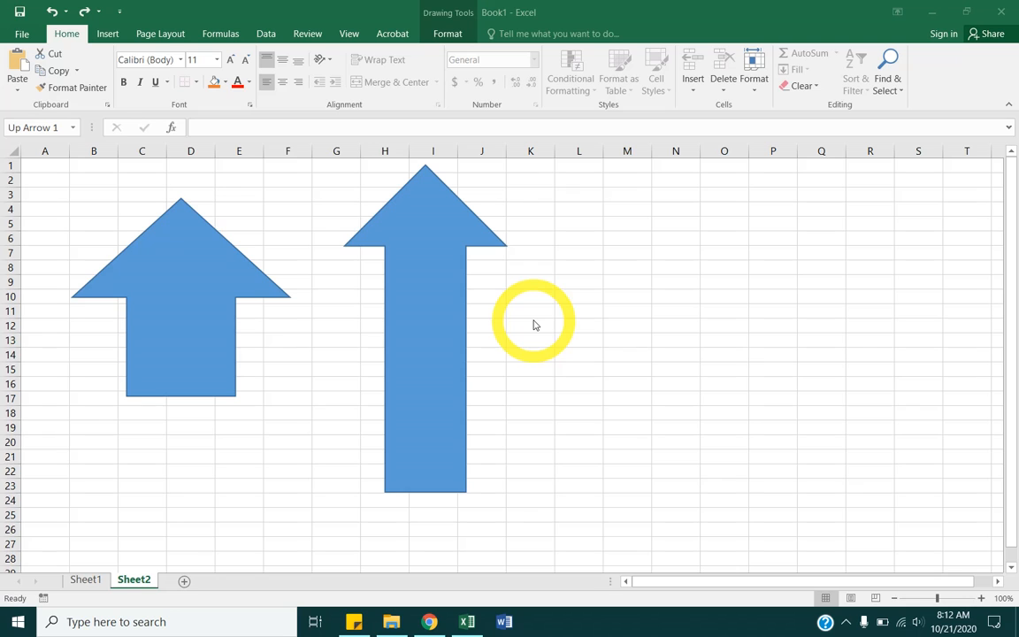
- Add the text "Hello" inside the wide arrow and select part of that text
{"action": "left_click", "coordinate": [200, 233]}
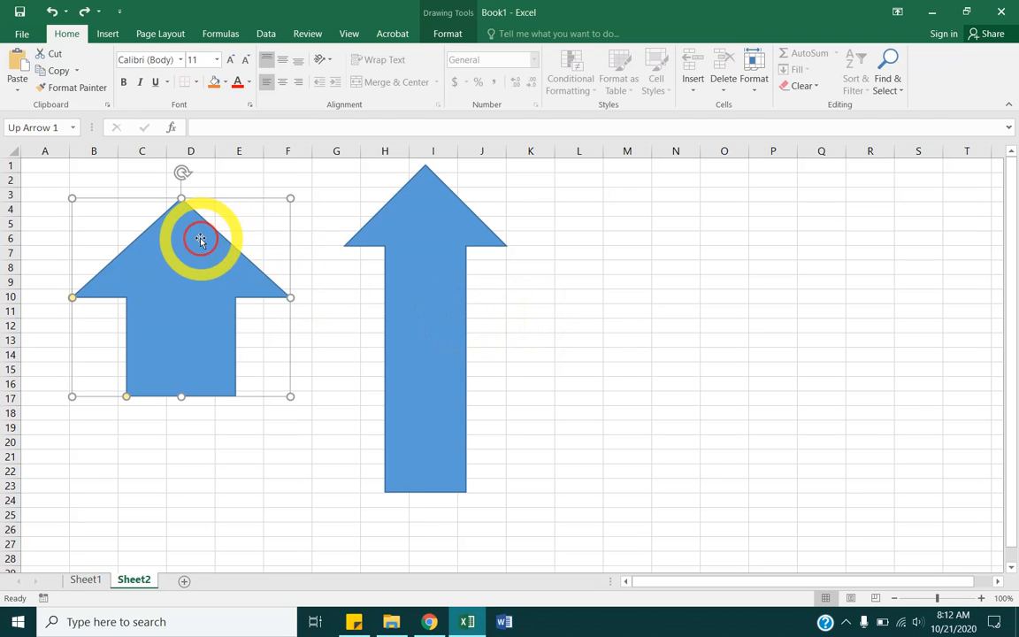
{"action": "right_click", "coordinate": [175, 292]}
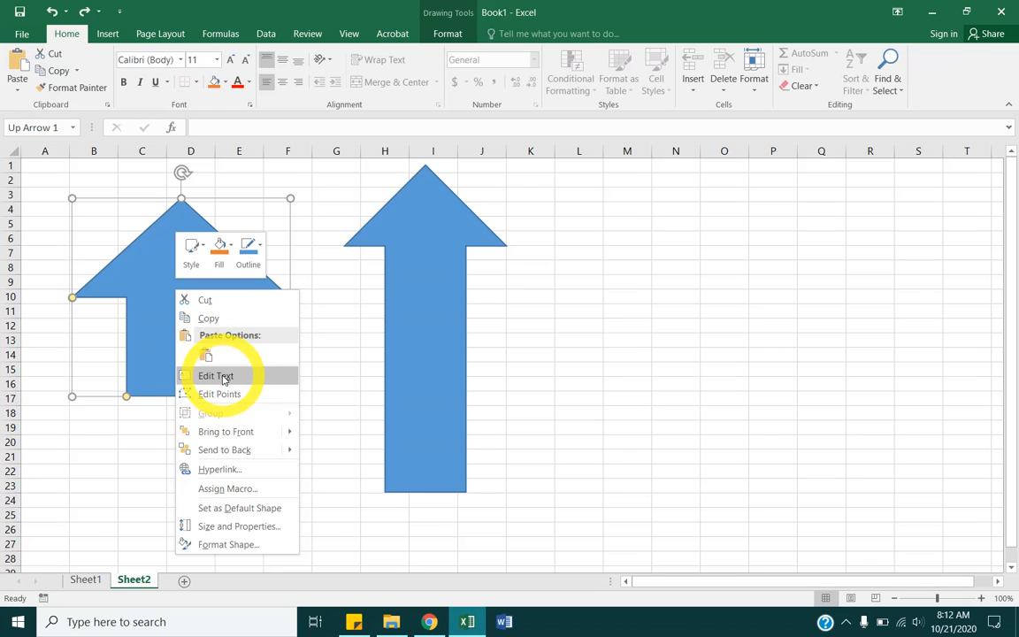
{"action": "left_click", "coordinate": [224, 379]}
{"action": "type", "text": "Hellos"}
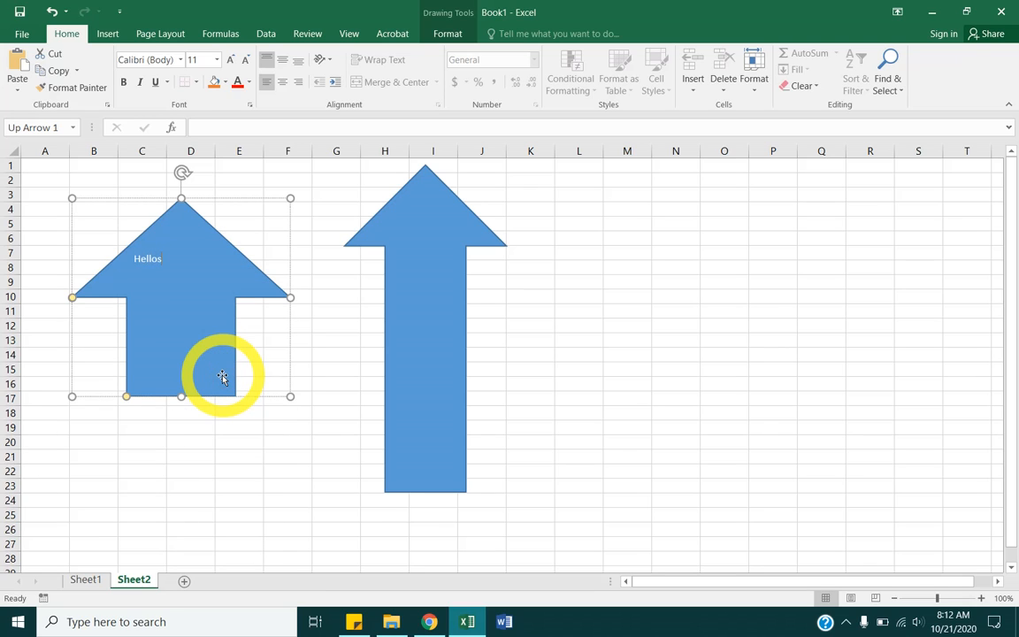
{"action": "key", "text": "BackSpace"}
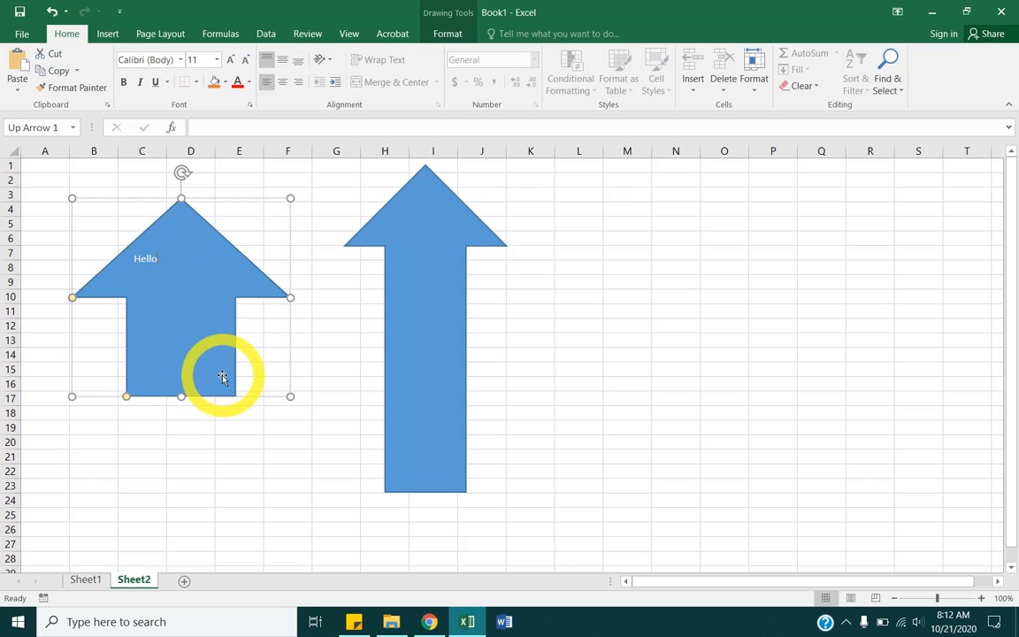
{"action": "double_click", "coordinate": [150, 257]}
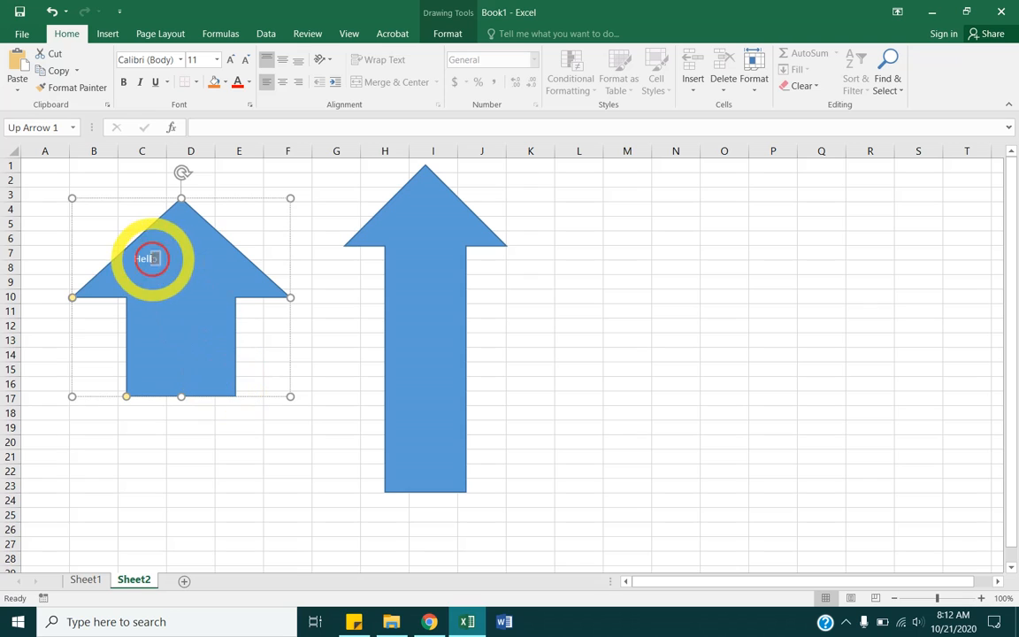
- Centre the text "Hello" in the wide arrow, enlarge it to 36 pt and make it bold
{"action": "left_click", "coordinate": [282, 82]}
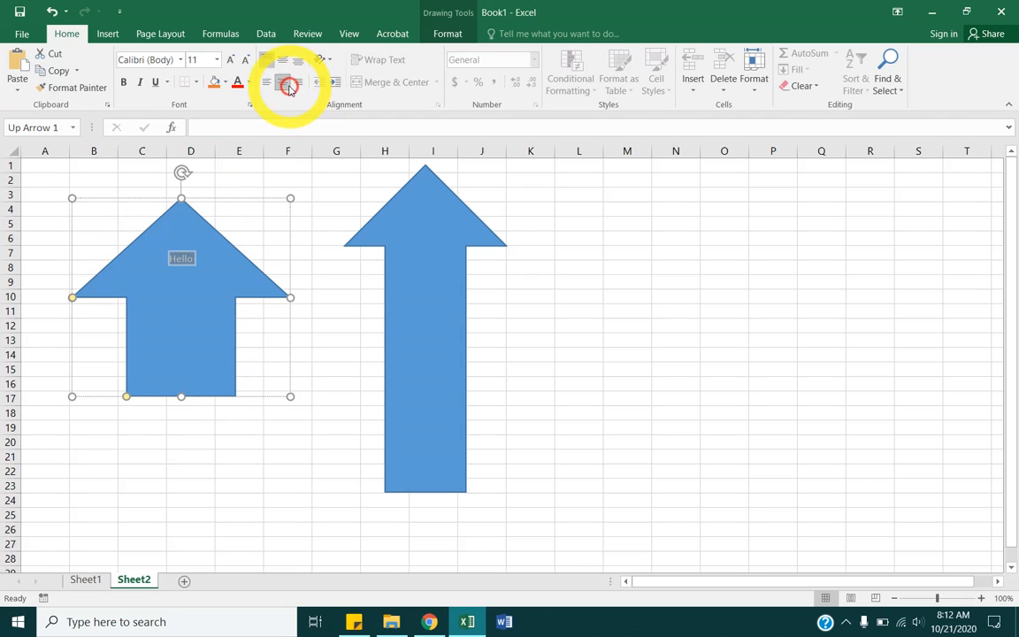
{"action": "left_click", "coordinate": [227, 61]}
{"action": "left_click", "coordinate": [233, 62]}
{"action": "left_click", "coordinate": [233, 61]}
{"action": "left_click", "coordinate": [234, 61]}
{"action": "left_click", "coordinate": [234, 61]}
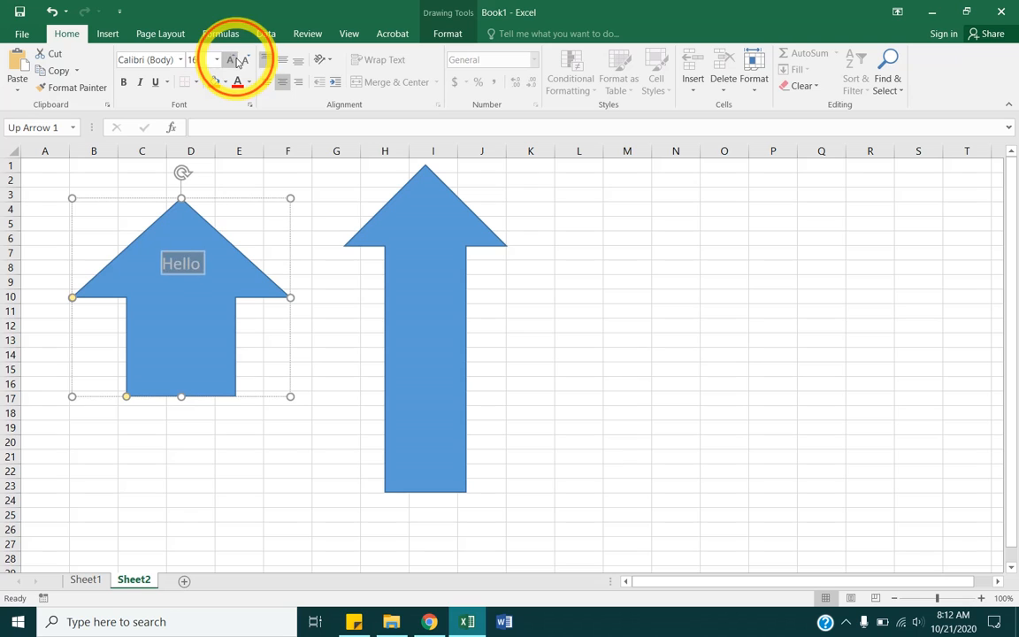
{"action": "left_click", "coordinate": [233, 61]}
{"action": "left_click", "coordinate": [233, 61]}
{"action": "left_click", "coordinate": [234, 61]}
{"action": "left_click", "coordinate": [234, 61]}
{"action": "left_click", "coordinate": [124, 82]}
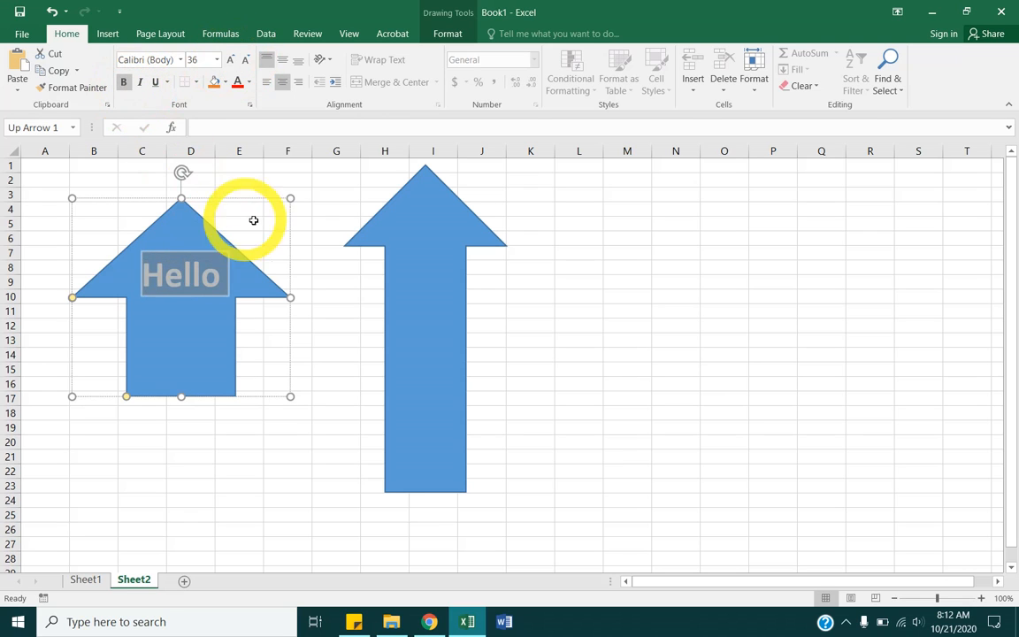
{"action": "left_click", "coordinate": [320, 222]}
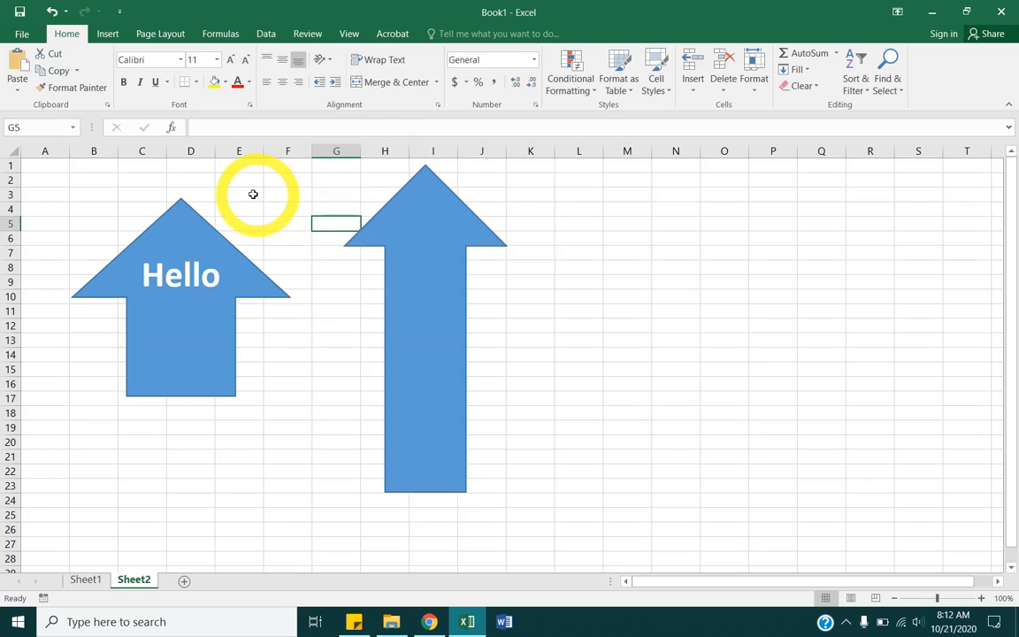
- Select the wide arrow to view its shape formatting options, and deselect it
{"action": "left_click", "coordinate": [183, 212]}
{"action": "left_click", "coordinate": [448, 34]}
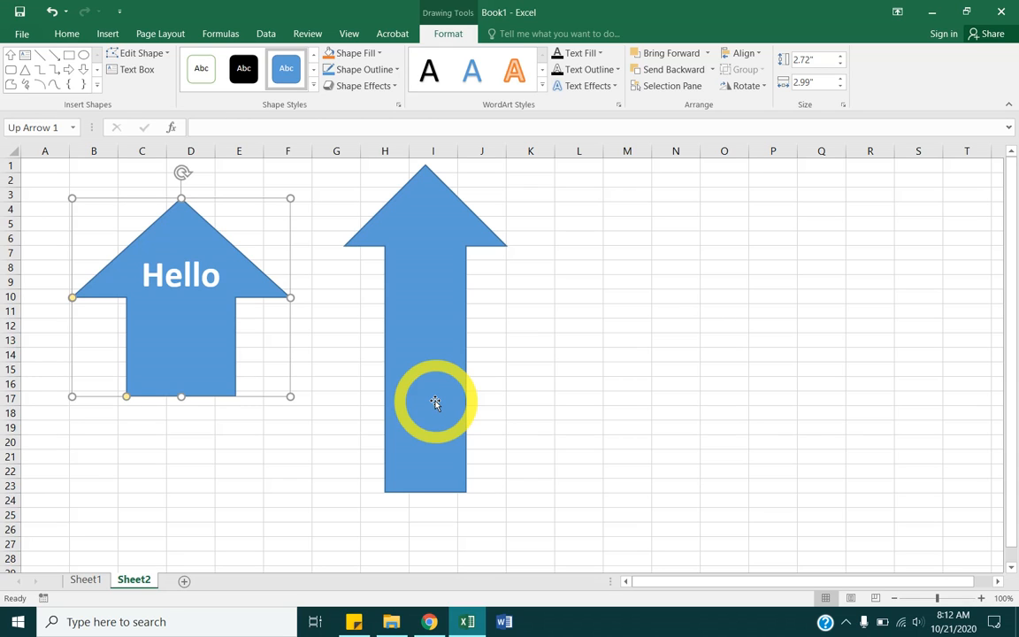
{"action": "left_click", "coordinate": [528, 281]}
- Dismiss the trial notice, insert blue shadowed WordArt containing the person's name, and place it over columns K to P, rows 5 to 10
{"action": "left_click", "coordinate": [106, 35]}
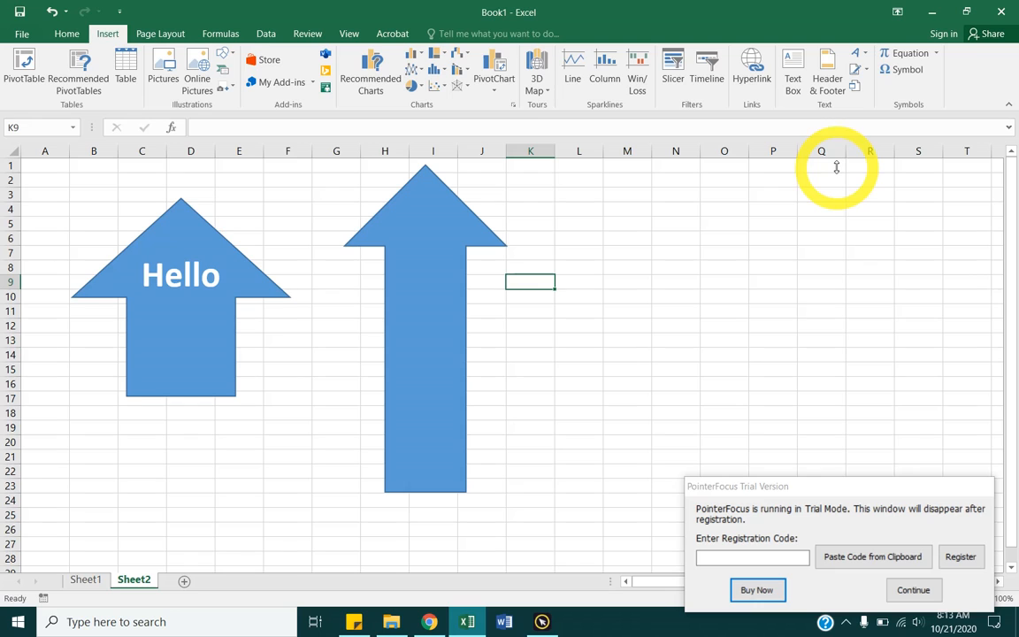
{"action": "left_click", "coordinate": [914, 590]}
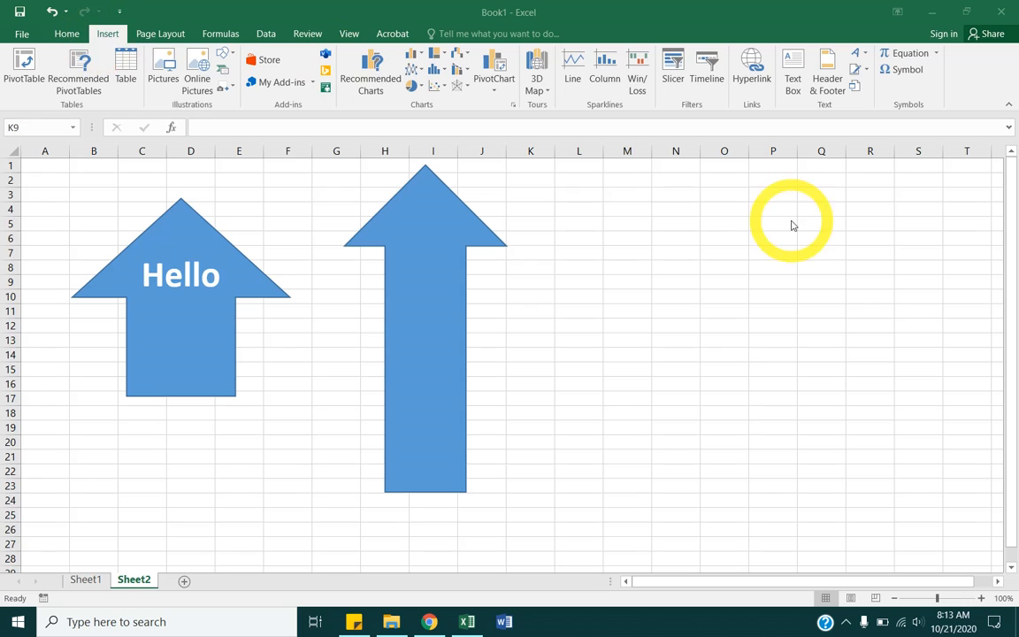
{"action": "left_click", "coordinate": [870, 58]}
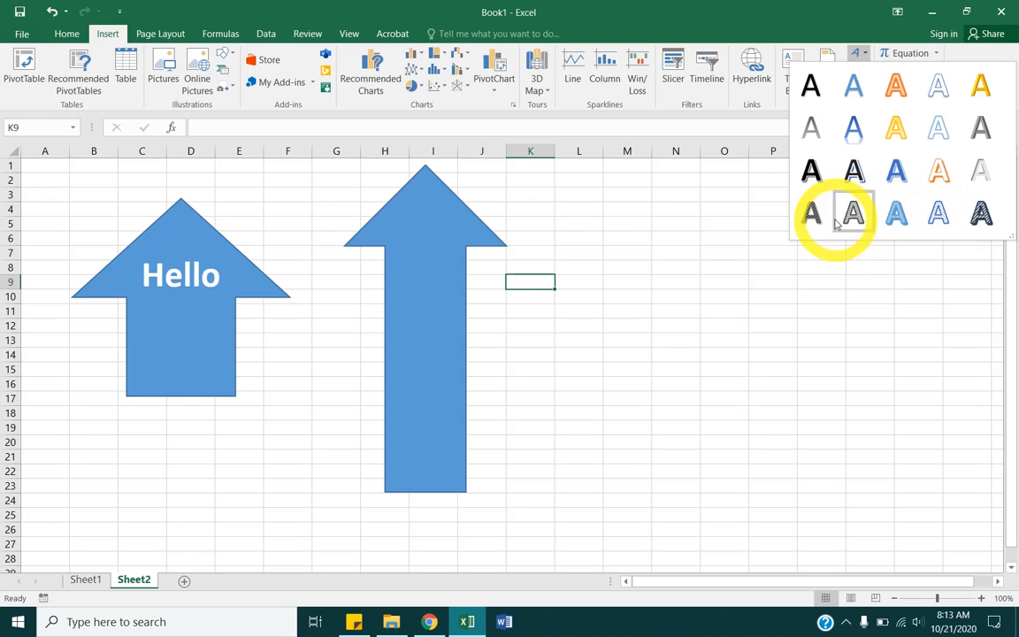
{"action": "left_click", "coordinate": [894, 177]}
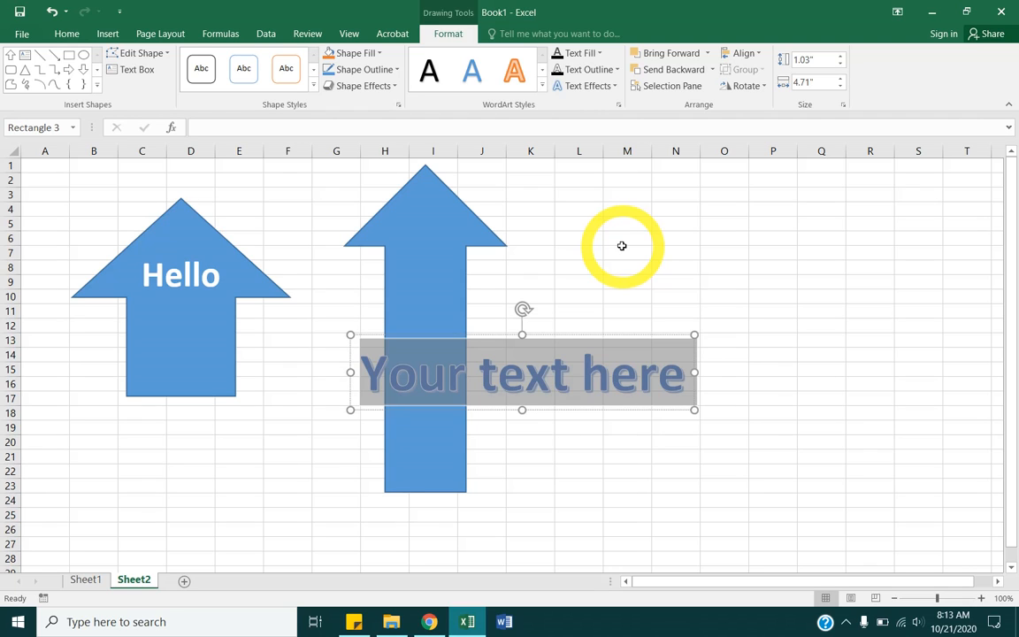
{"action": "type", "text": "Mr. Loofe"}
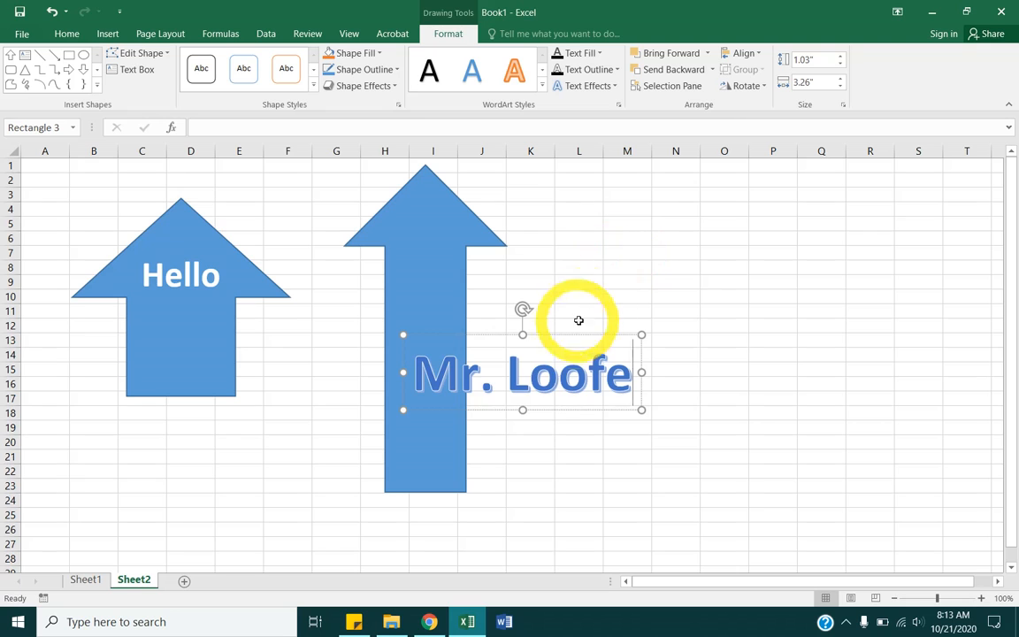
{"action": "left_click_drag", "start_coordinate": [569, 335], "coordinate": [700, 226]}
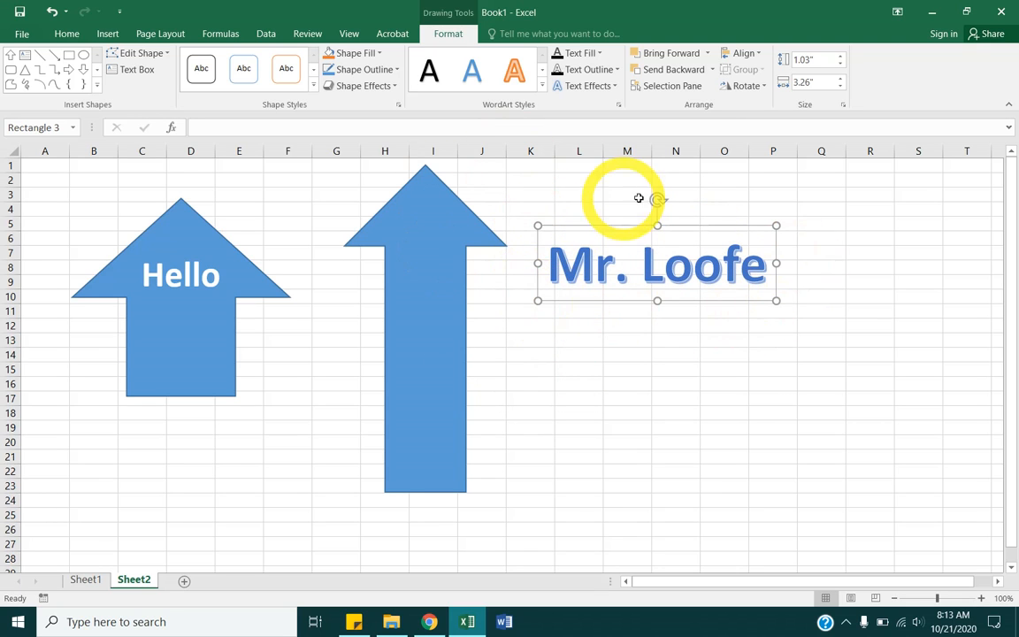
- Select all of the WordArt text and give its box a yellow shape fill
{"action": "double_click", "coordinate": [674, 263]}
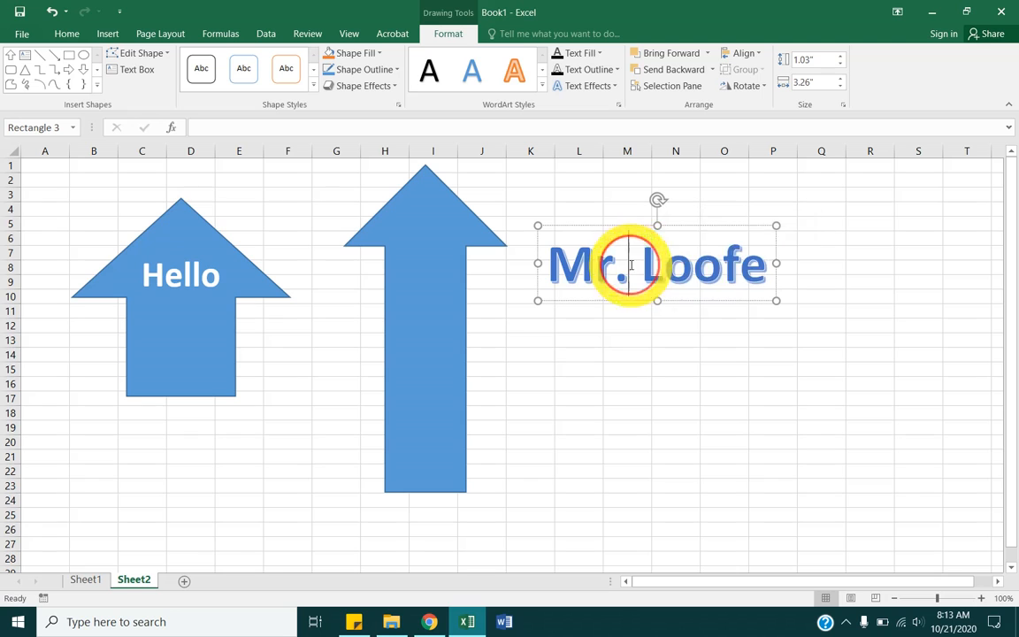
{"action": "triple_click", "coordinate": [619, 264]}
{"action": "left_click", "coordinate": [590, 223]}
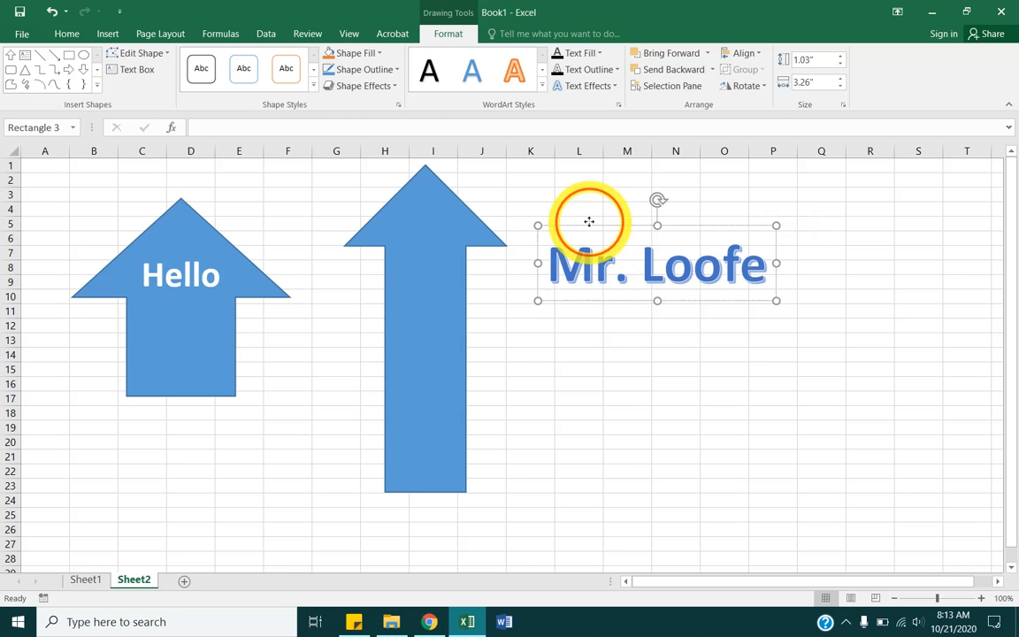
{"action": "left_click", "coordinate": [580, 341]}
{"action": "left_click", "coordinate": [580, 256]}
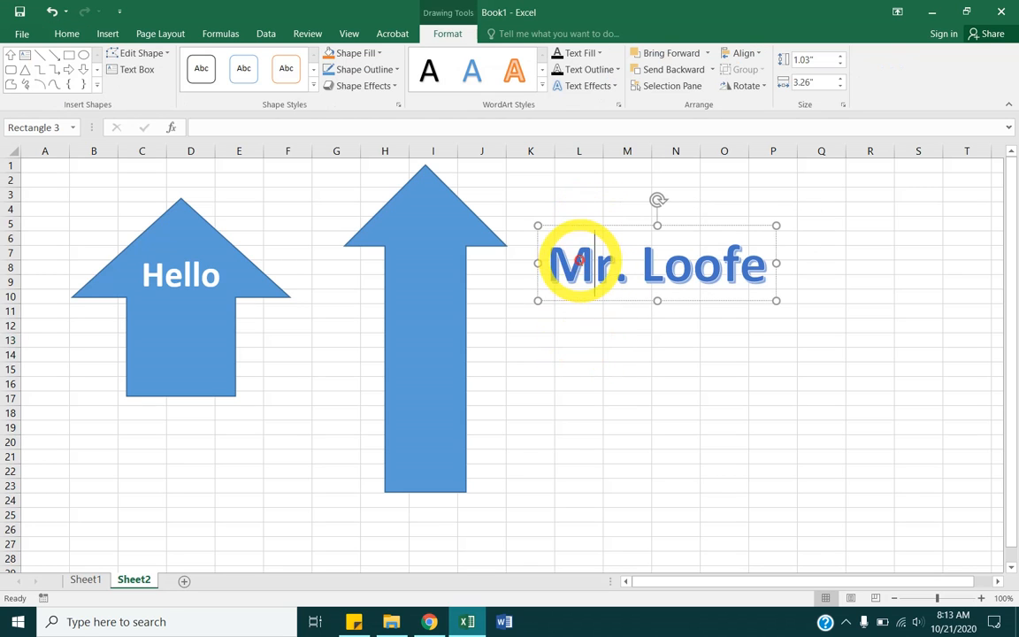
{"action": "triple_click", "coordinate": [581, 259]}
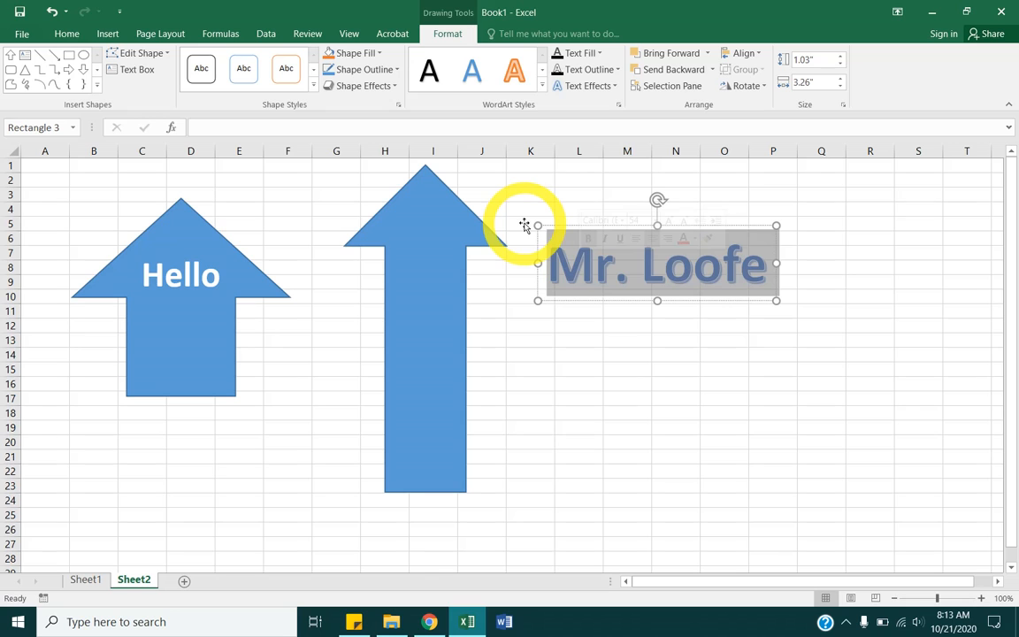
{"action": "left_click", "coordinate": [429, 71]}
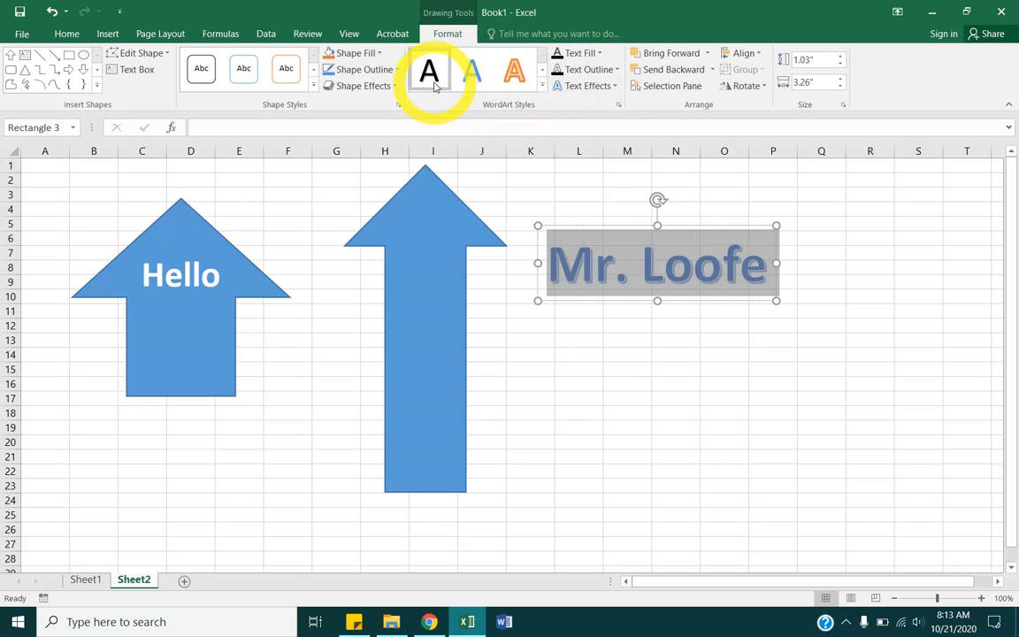
{"action": "left_click", "coordinate": [381, 54]}
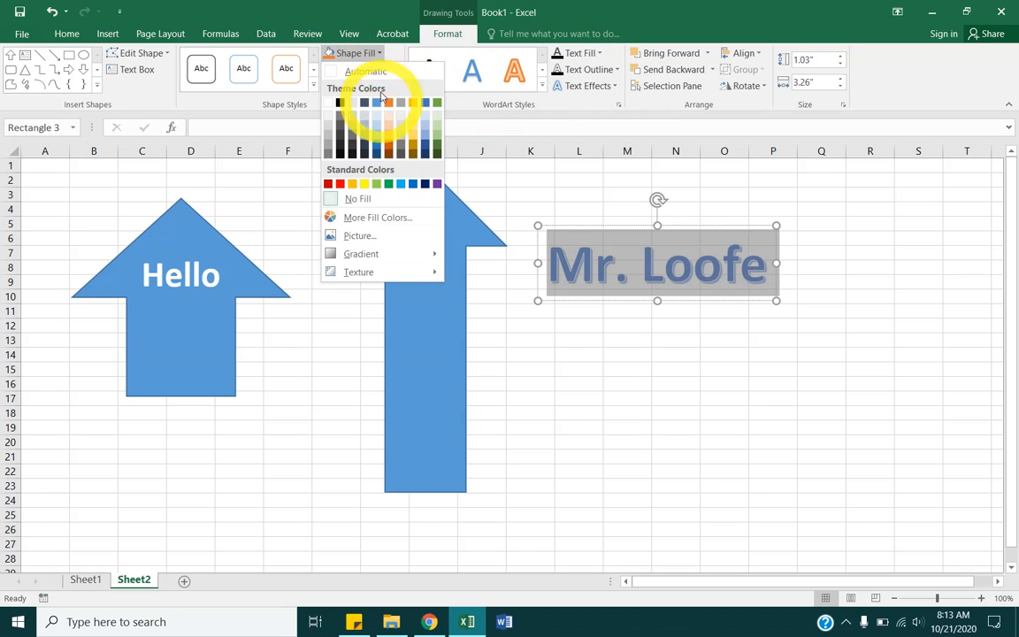
{"action": "left_click", "coordinate": [361, 186]}
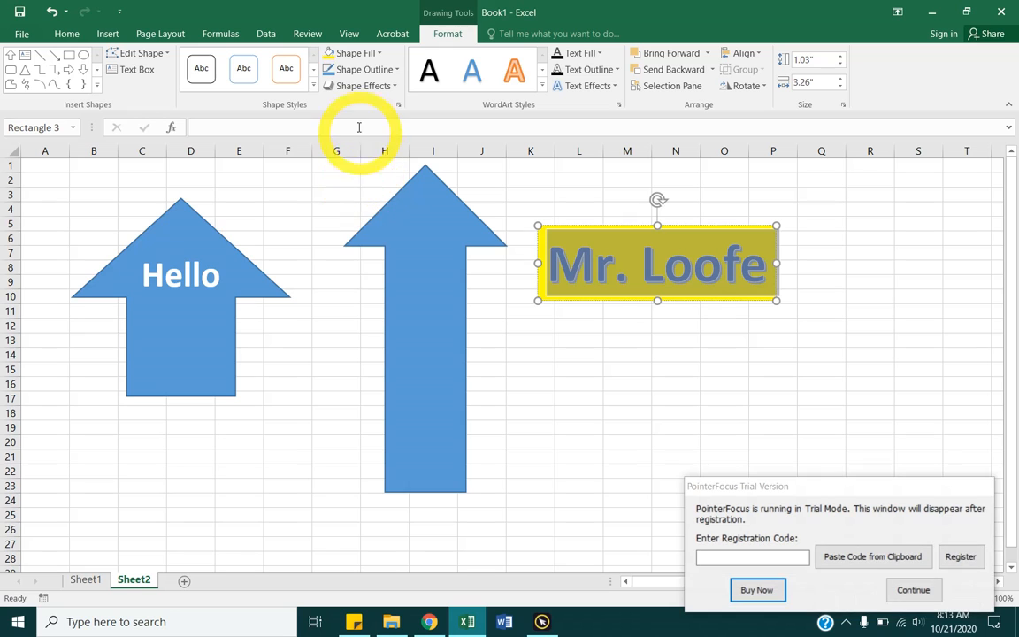
- Give the WordArt box a blue theme-colour outline with a weight of 2¼ pt
{"action": "left_click", "coordinate": [379, 69]}
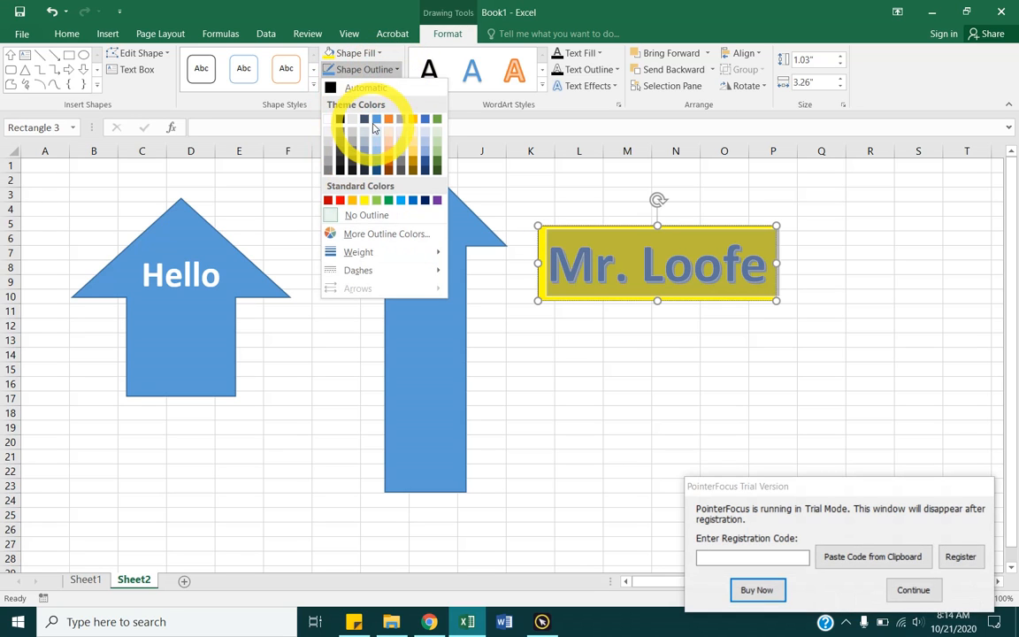
{"action": "left_click", "coordinate": [374, 120]}
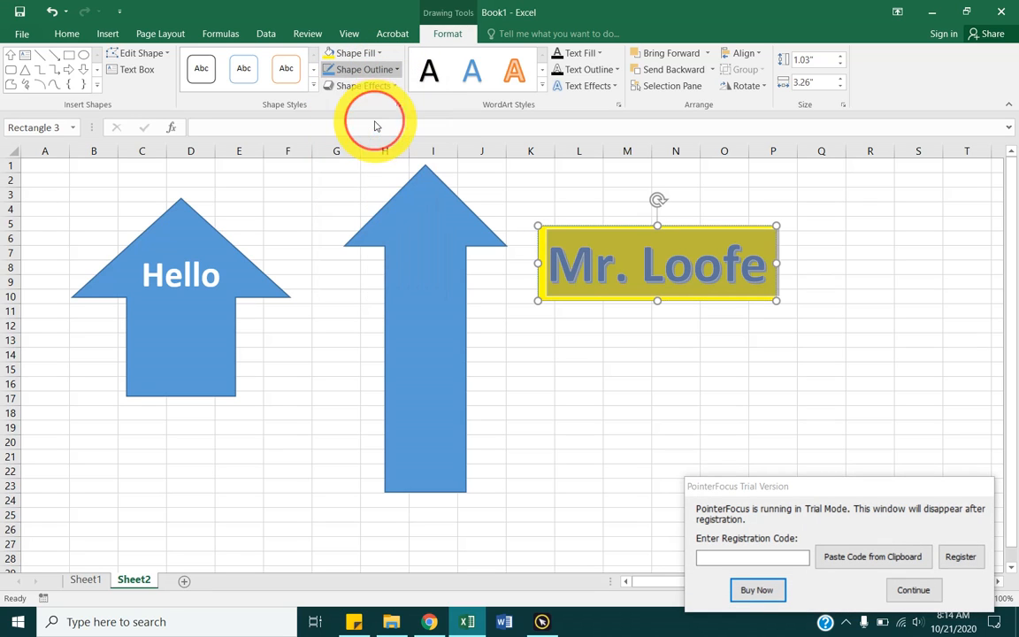
{"action": "left_click", "coordinate": [386, 69]}
{"action": "mouse_move", "coordinate": [358, 255]}
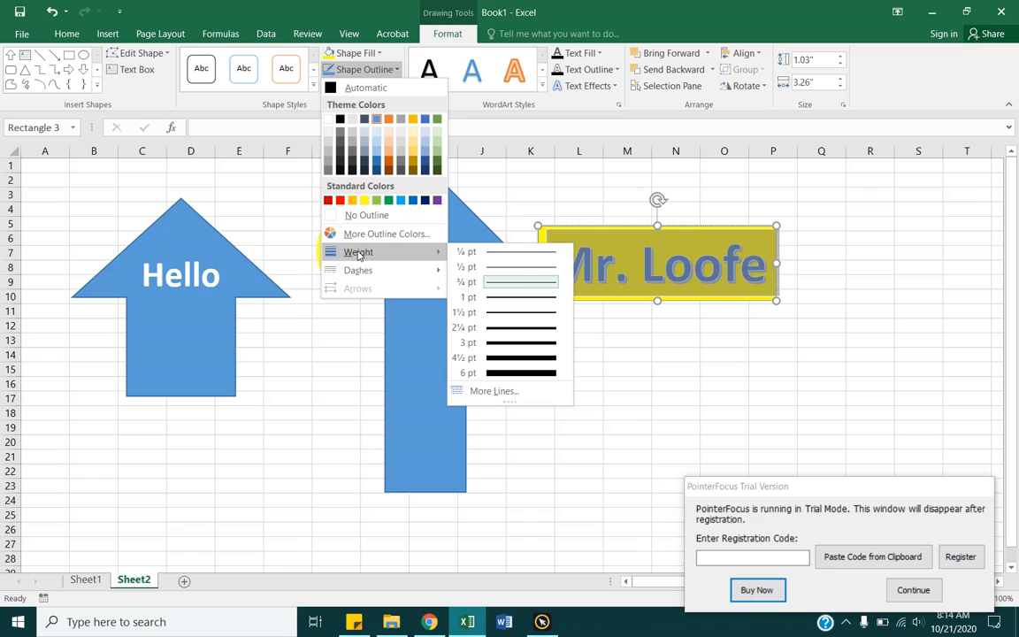
{"action": "left_click", "coordinate": [483, 332]}
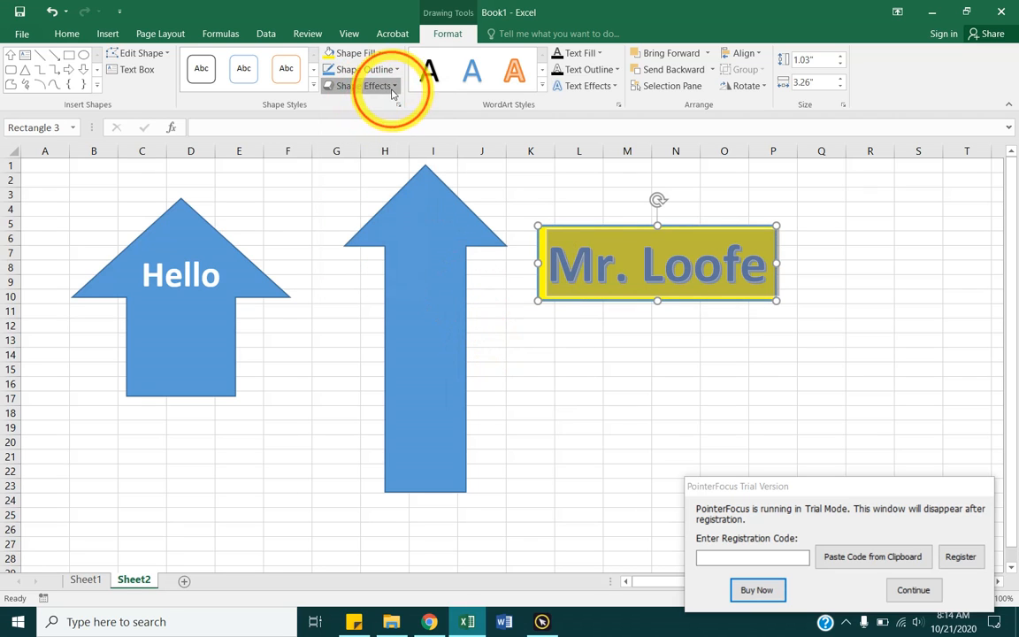
- Apply the largest variation of the darker blue glow to the WordArt box
{"action": "left_click", "coordinate": [363, 86]}
{"action": "mouse_move", "coordinate": [385, 208]}
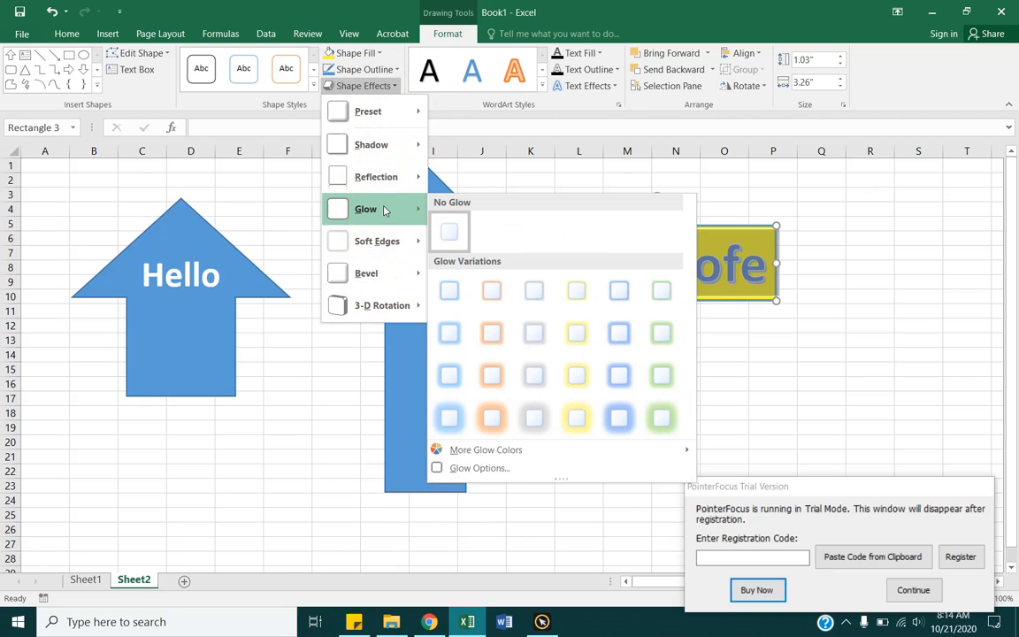
{"action": "left_click", "coordinate": [620, 420]}
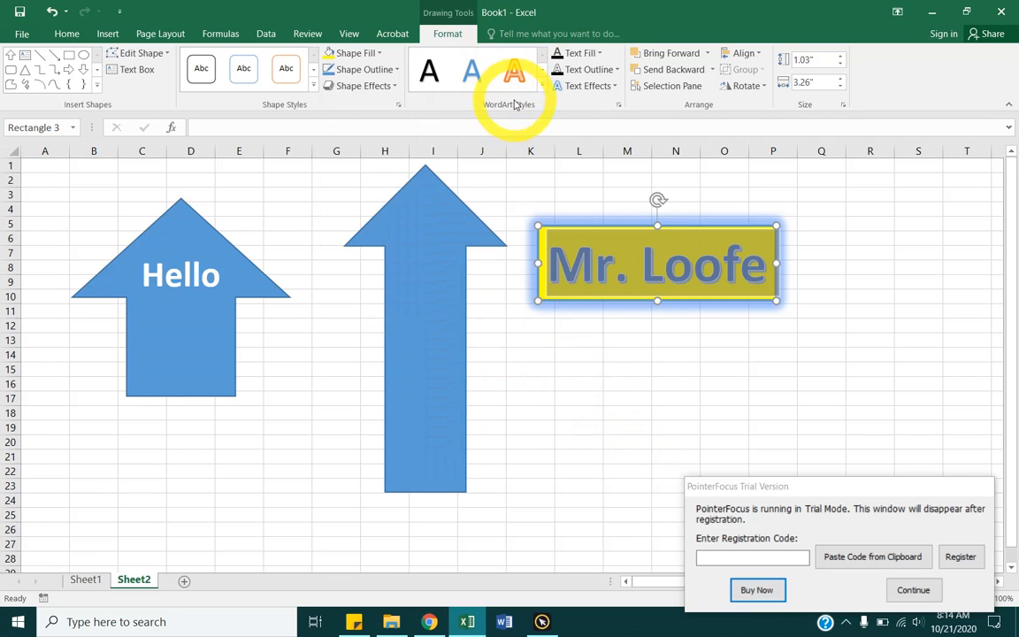
- Set the WordArt text fill to light blue and its text outline to dark blue at 1 pt
{"action": "left_click", "coordinate": [601, 58]}
{"action": "left_click", "coordinate": [619, 185]}
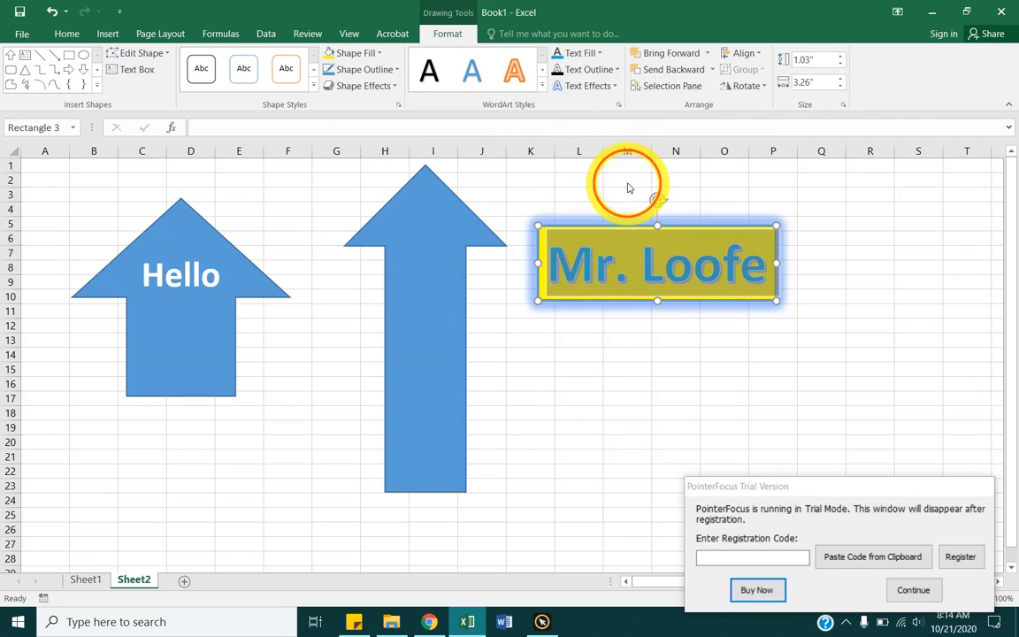
{"action": "left_click", "coordinate": [615, 69]}
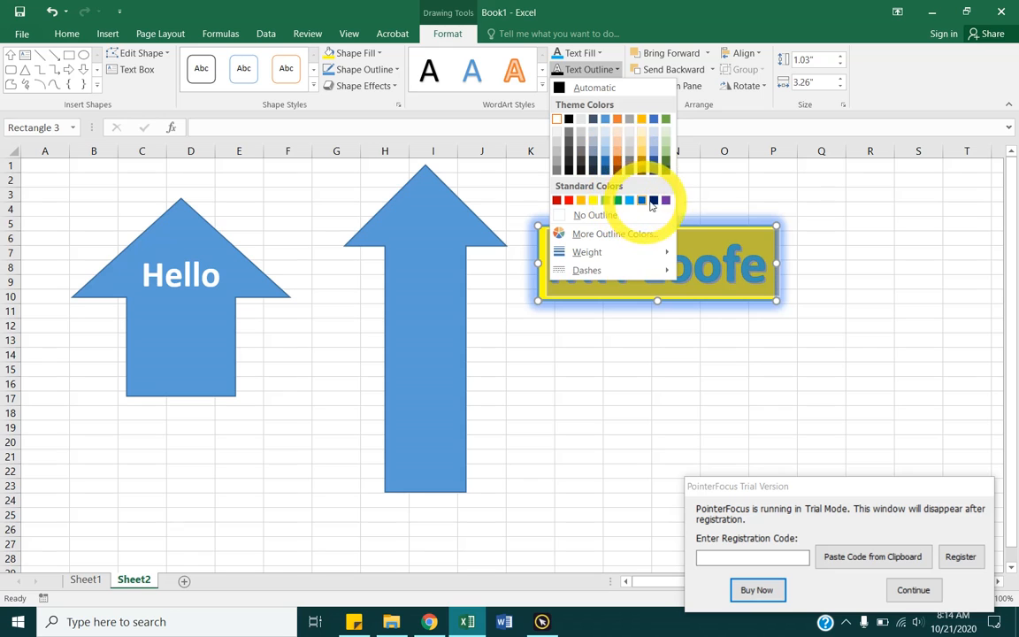
{"action": "left_click", "coordinate": [655, 201]}
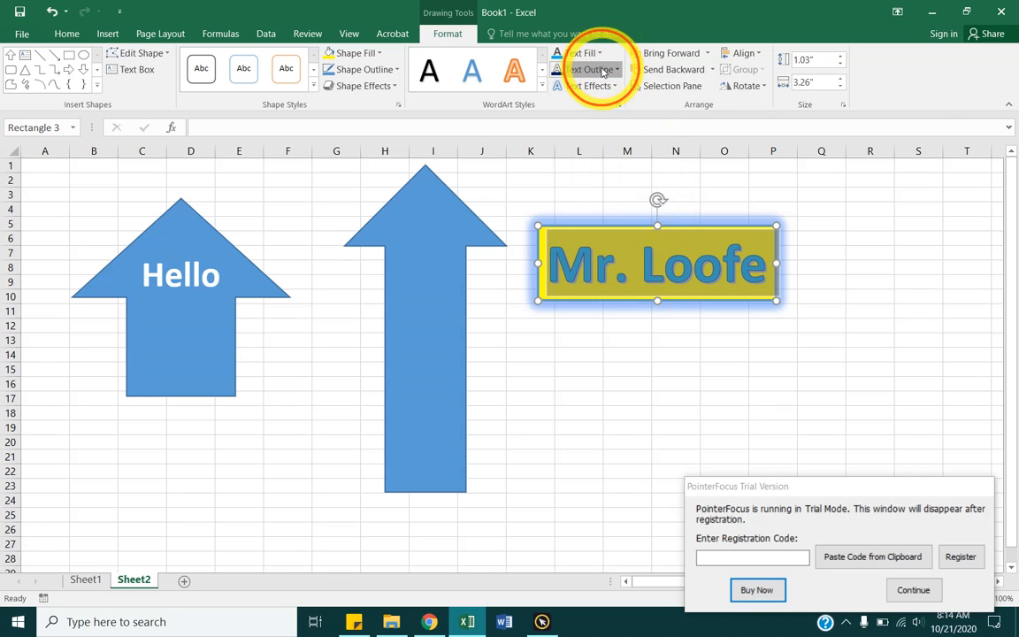
{"action": "left_click", "coordinate": [614, 69]}
{"action": "mouse_move", "coordinate": [610, 251]}
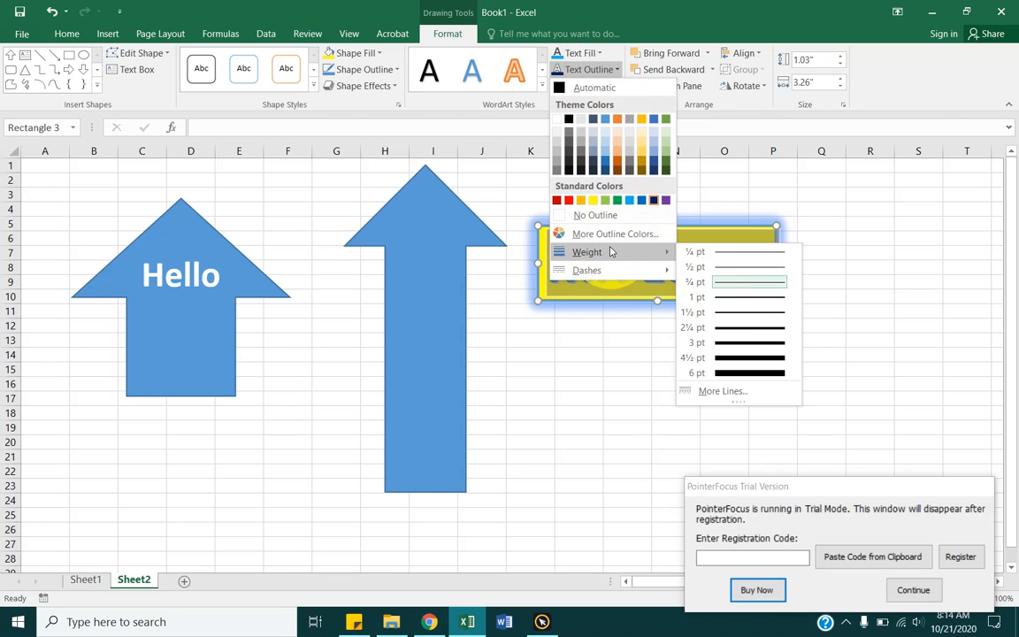
{"action": "left_click", "coordinate": [733, 299]}
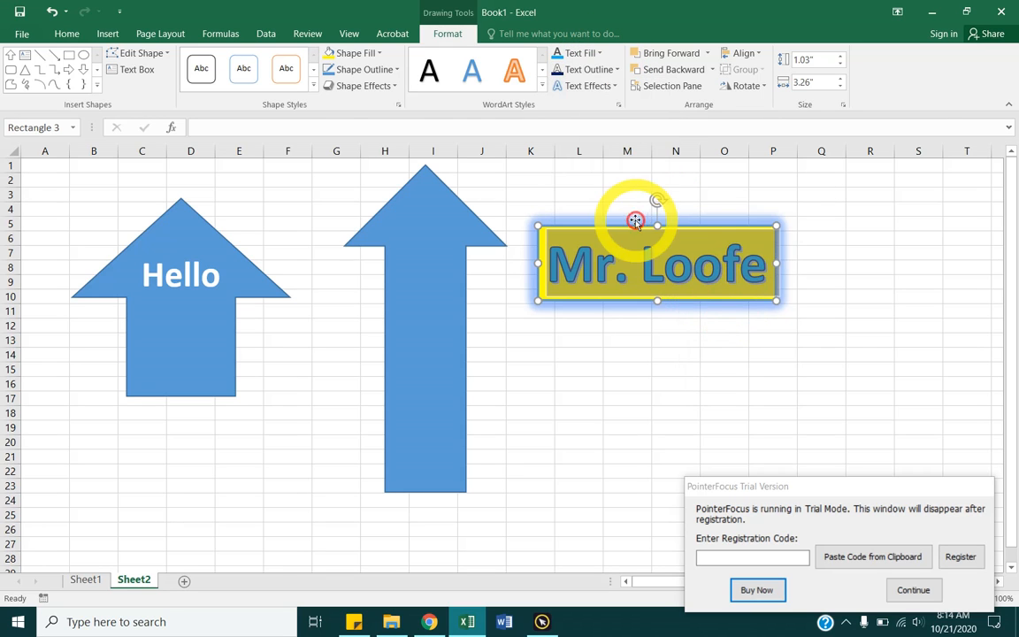
- Apply the middle reflection variation of the first row to the WordArt text, deselect it, and dismiss the trial notice
{"action": "left_click", "coordinate": [588, 86]}
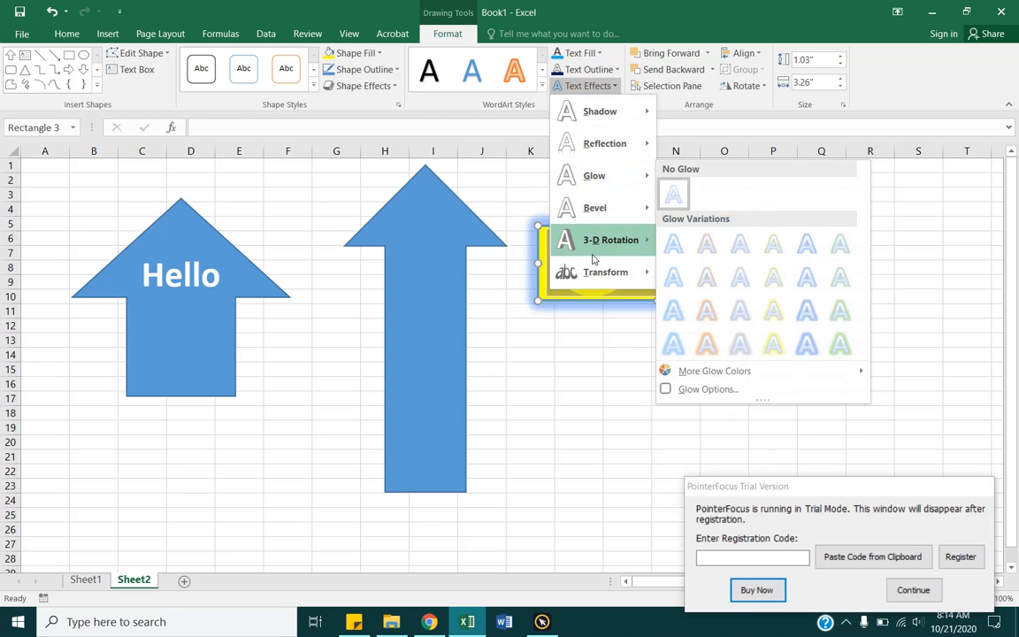
{"action": "mouse_move", "coordinate": [591, 255]}
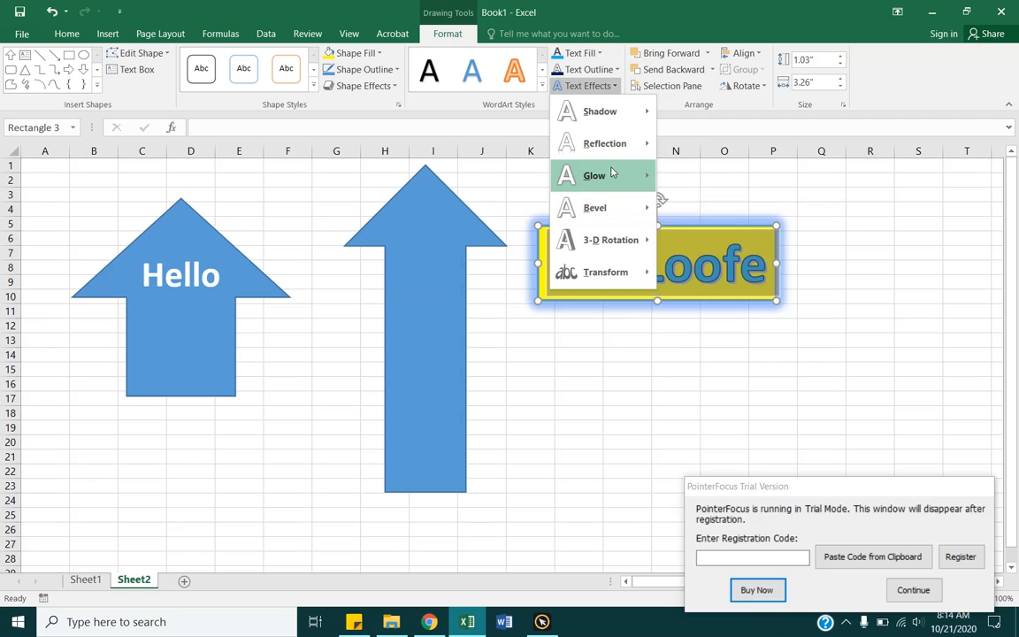
{"action": "mouse_move", "coordinate": [612, 173]}
{"action": "mouse_move", "coordinate": [624, 143]}
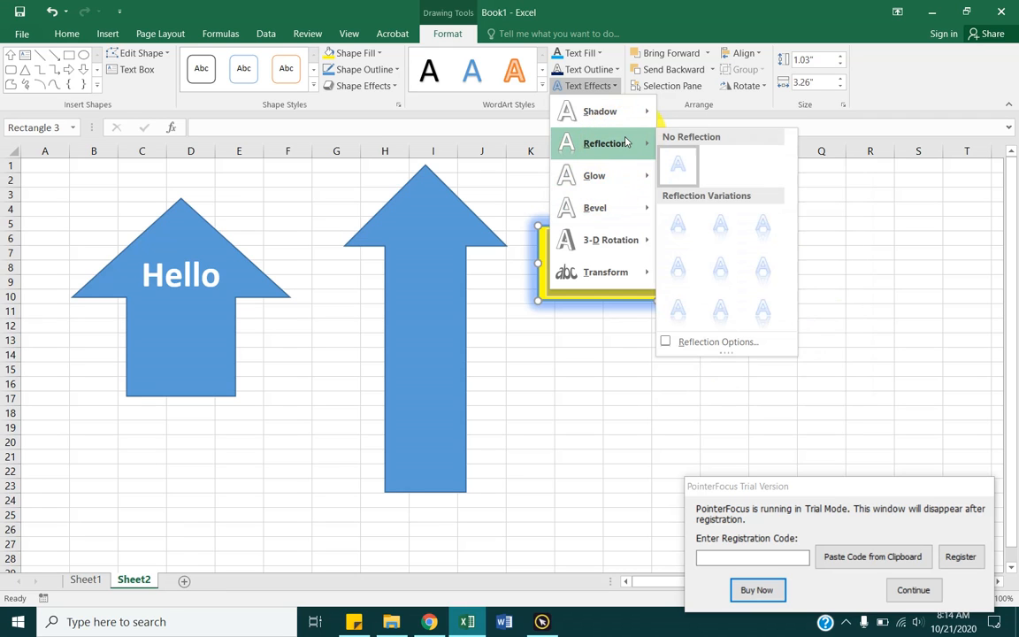
{"action": "left_click", "coordinate": [724, 234]}
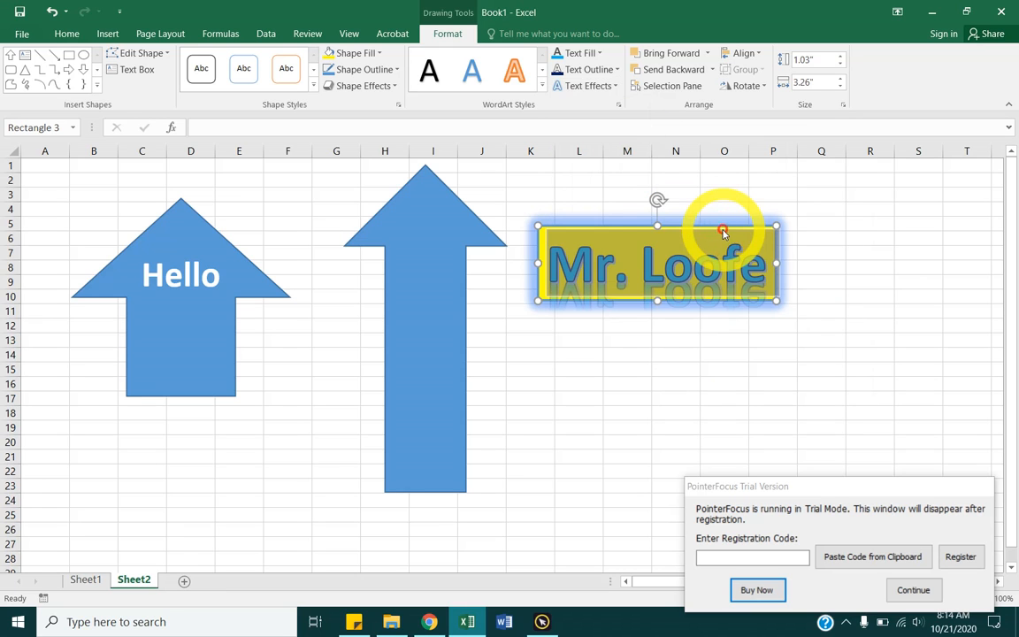
{"action": "left_click", "coordinate": [601, 194]}
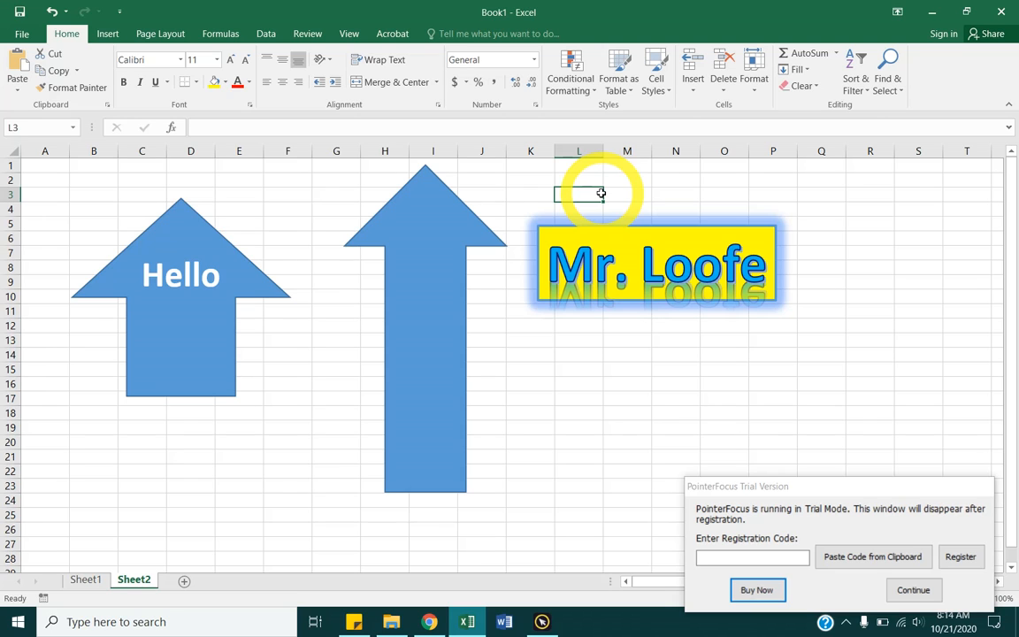
{"action": "left_click", "coordinate": [909, 591]}
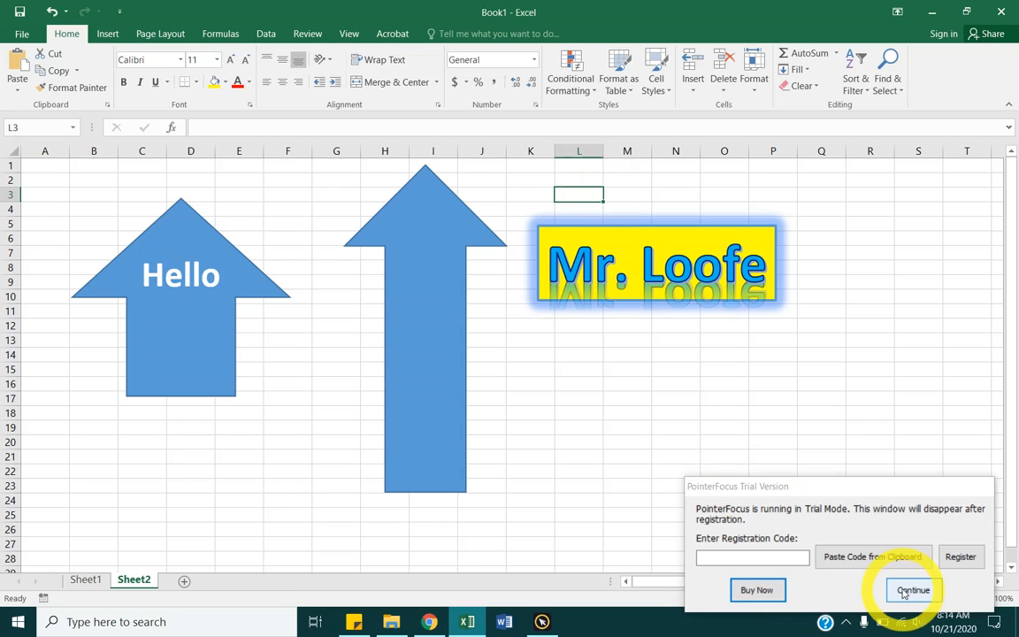
- Review the reflection text effects and the bevel shape effects for the WordArt box, and dismiss the trial notice
{"action": "left_click", "coordinate": [595, 232]}
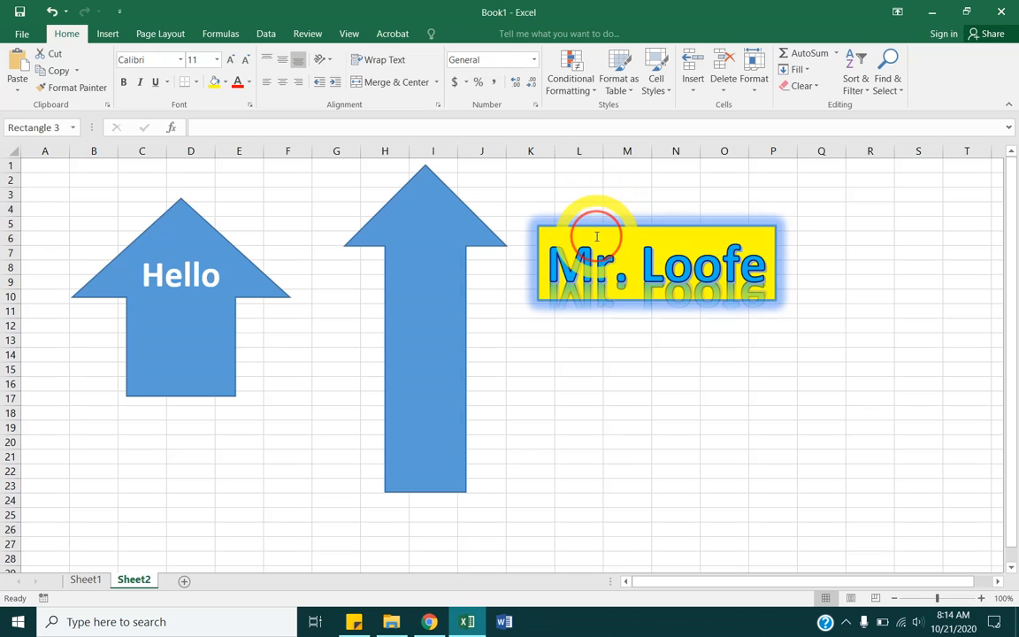
{"action": "left_click", "coordinate": [445, 33]}
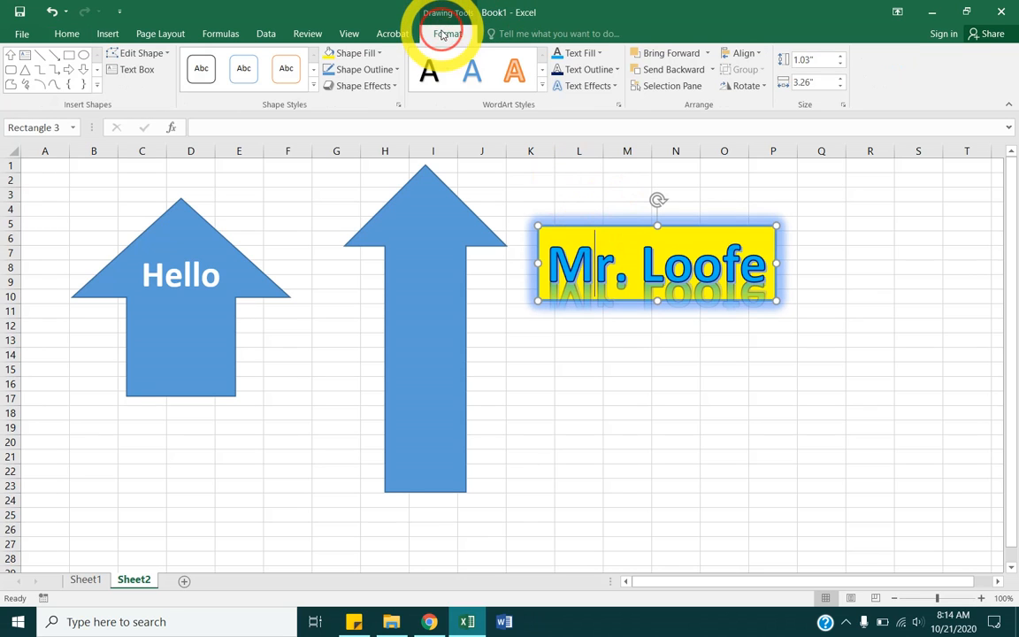
{"action": "left_click", "coordinate": [585, 88]}
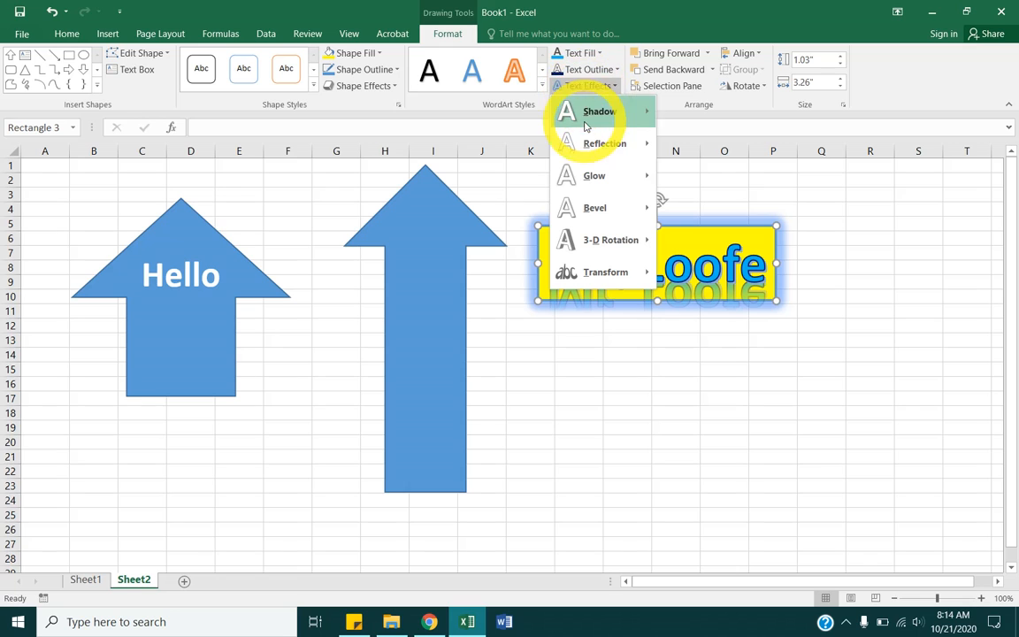
{"action": "mouse_move", "coordinate": [587, 142]}
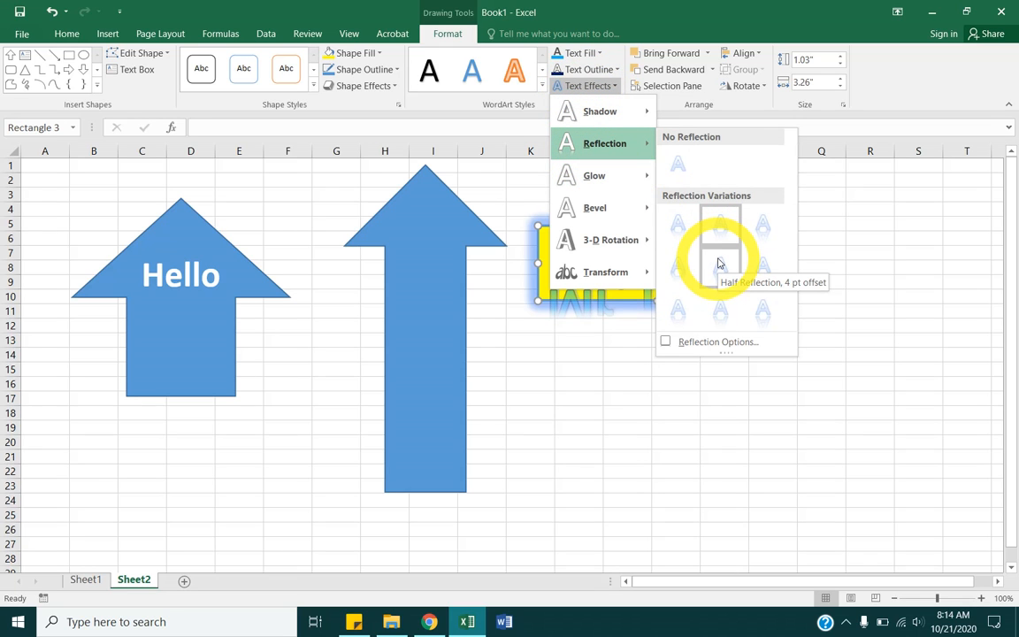
{"action": "left_click", "coordinate": [363, 85]}
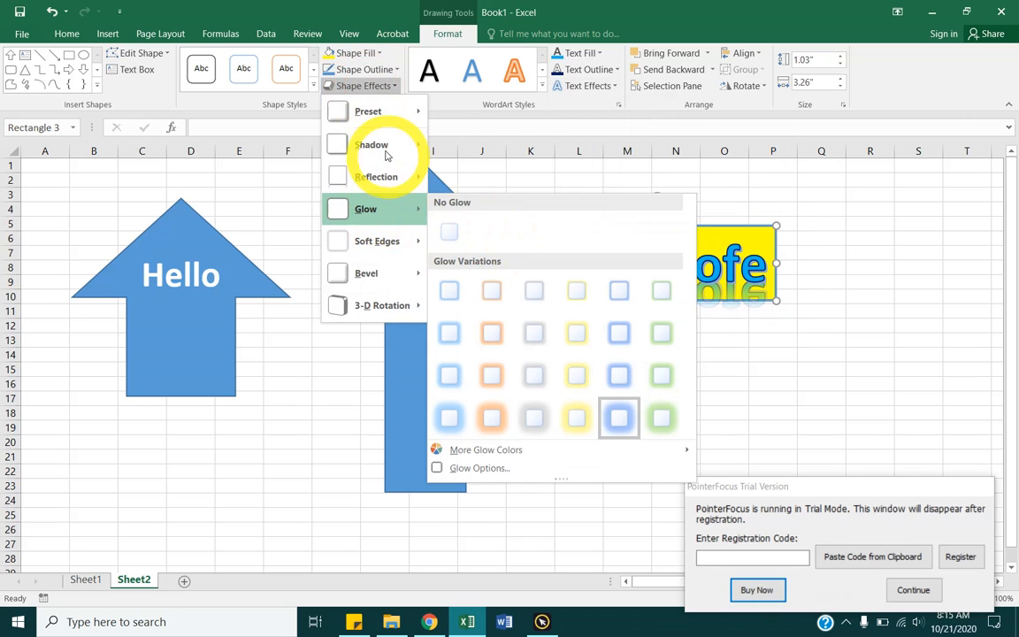
{"action": "mouse_move", "coordinate": [416, 273]}
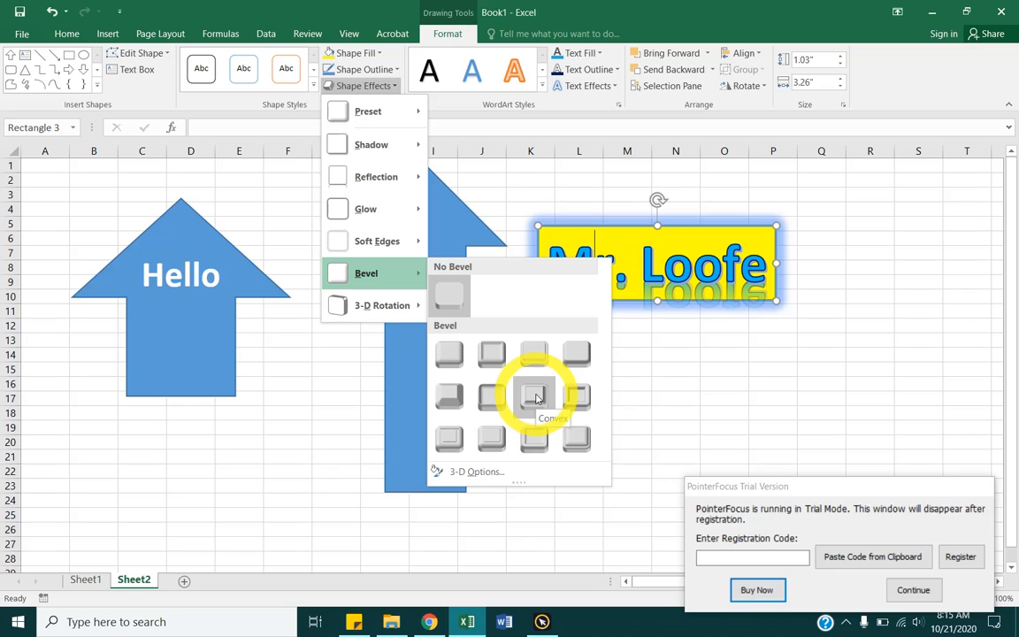
{"action": "left_click", "coordinate": [910, 589]}
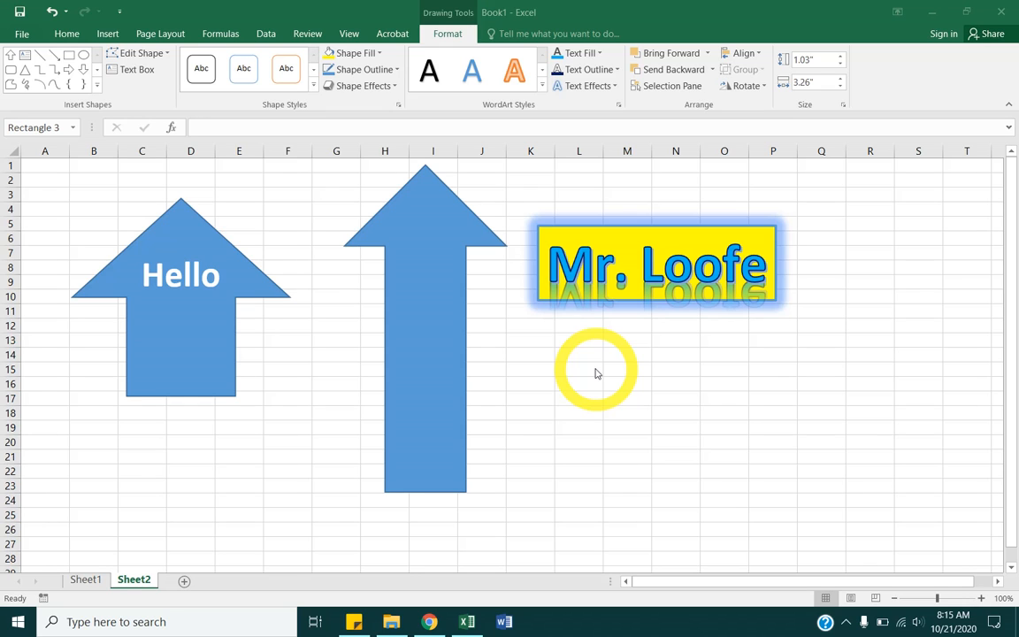
- Apply the transparent preset shape style with orange outline and orange text to the Hello arrow
{"action": "left_click", "coordinate": [193, 356]}
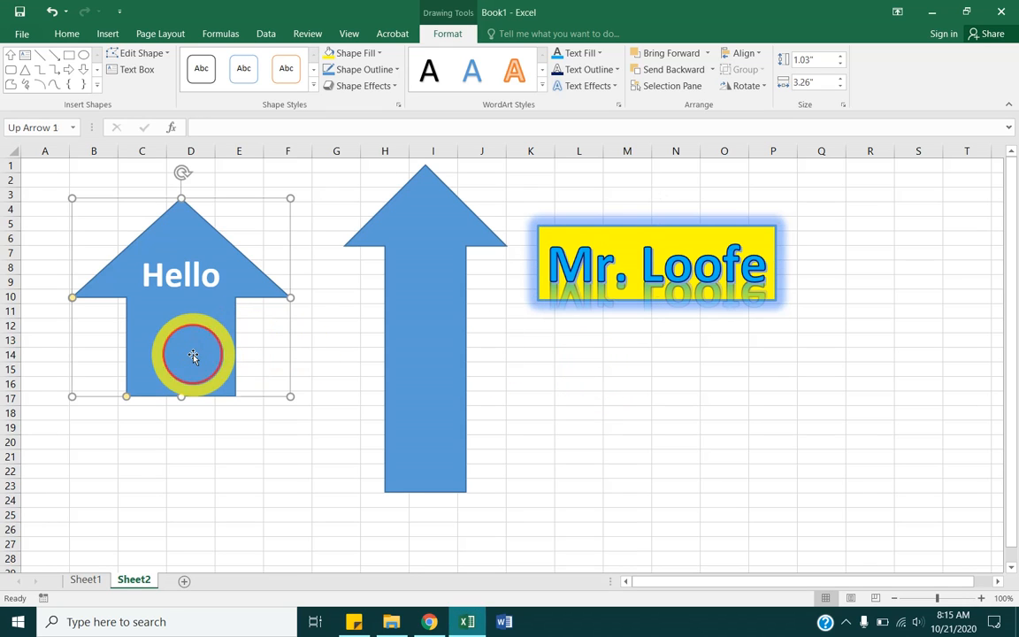
{"action": "left_click", "coordinate": [315, 86]}
{"action": "scroll", "coordinate": [355, 341], "scroll_direction": "down", "scroll_amount": 2}
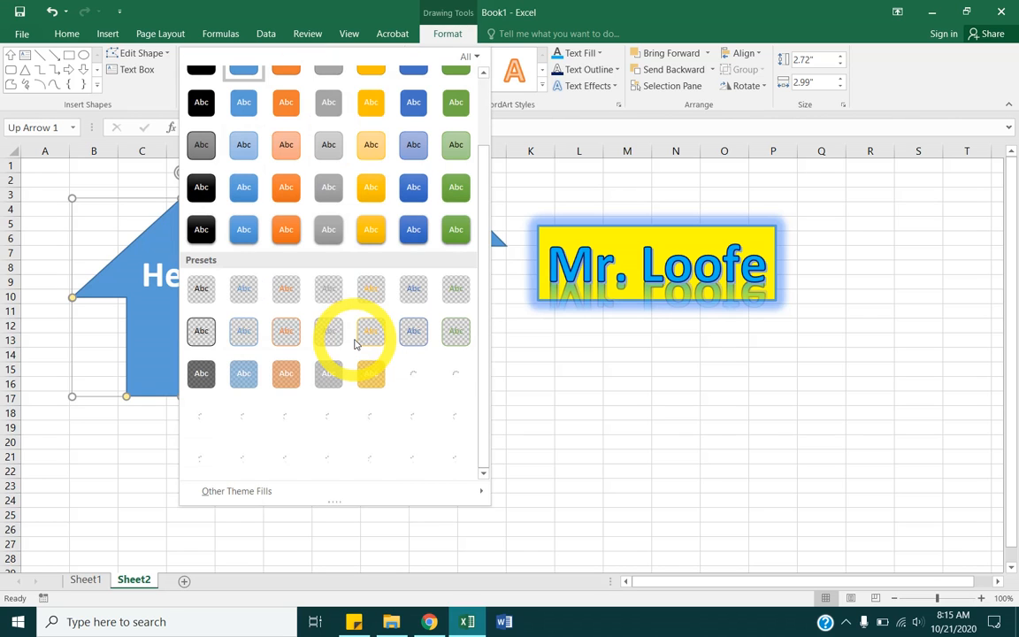
{"action": "left_click", "coordinate": [280, 332]}
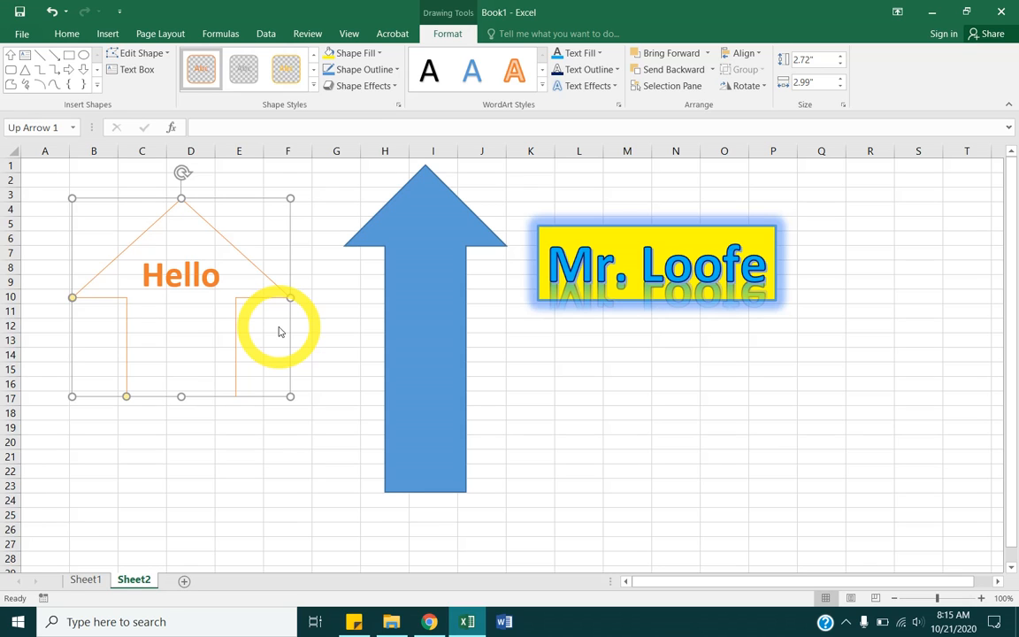
{"action": "left_click", "coordinate": [313, 85]}
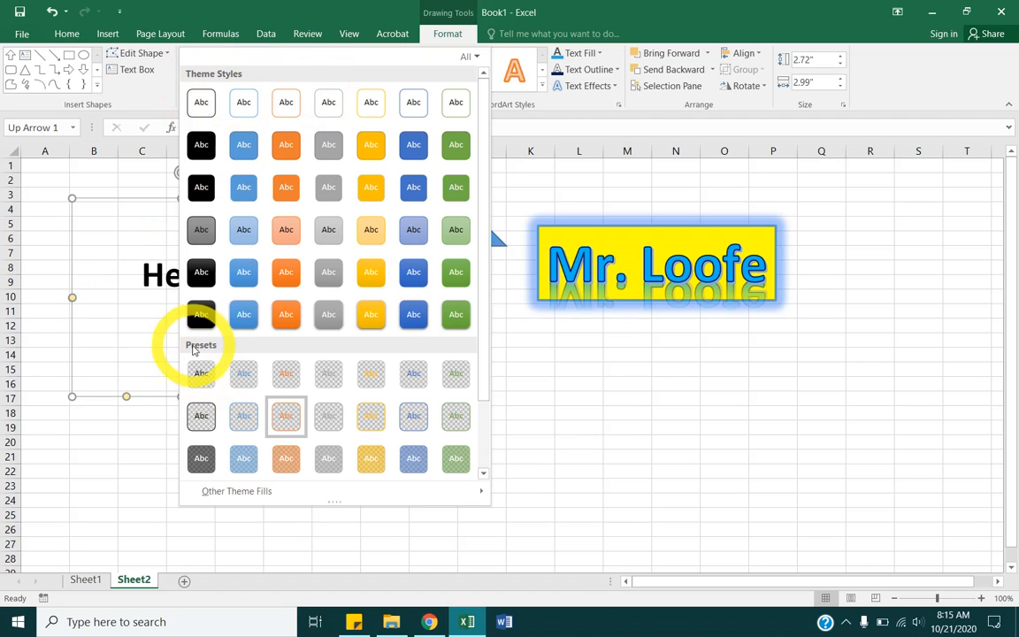
{"action": "scroll", "coordinate": [231, 344], "scroll_direction": "down", "scroll_amount": 2}
{"action": "scroll", "coordinate": [230, 345], "scroll_direction": "up", "scroll_amount": 2}
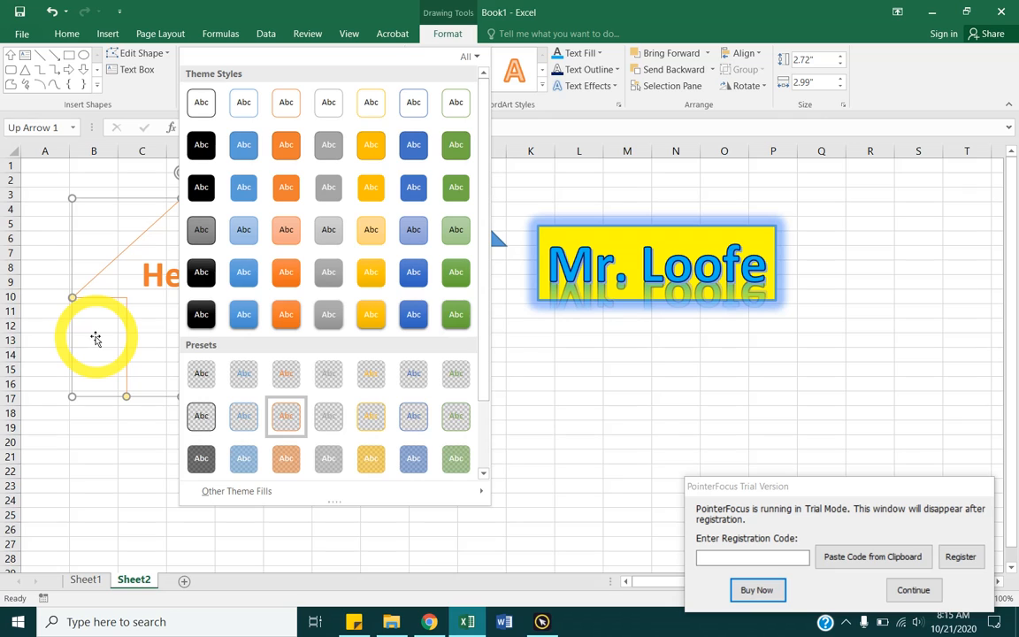
{"action": "left_click", "coordinate": [766, 4]}
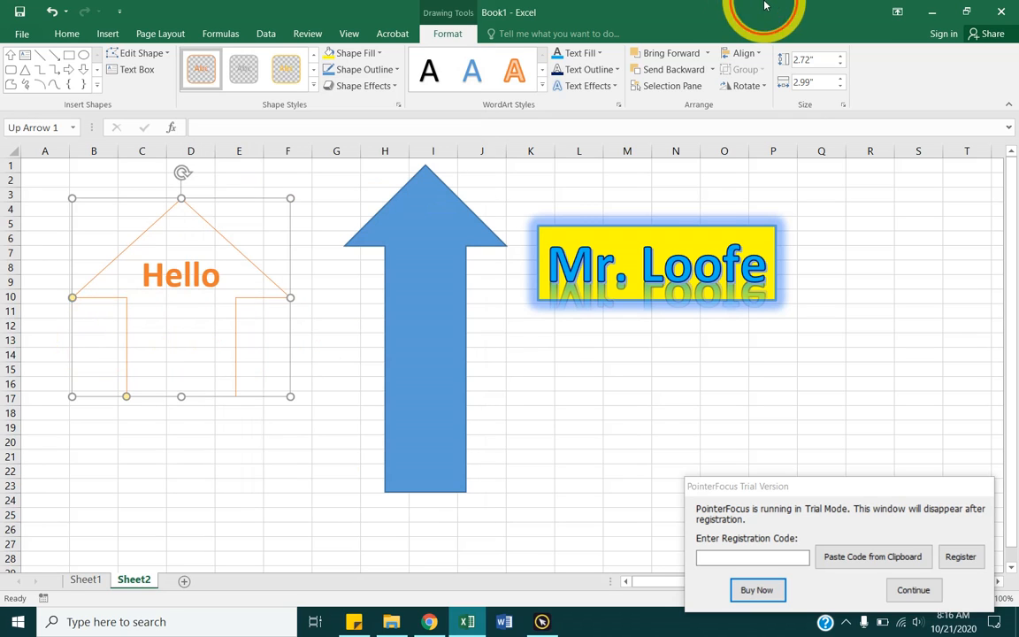
- Shorten the tall blue arrow from its base to a height of about 2.43" and move it slightly down and right
{"action": "left_click", "coordinate": [446, 258]}
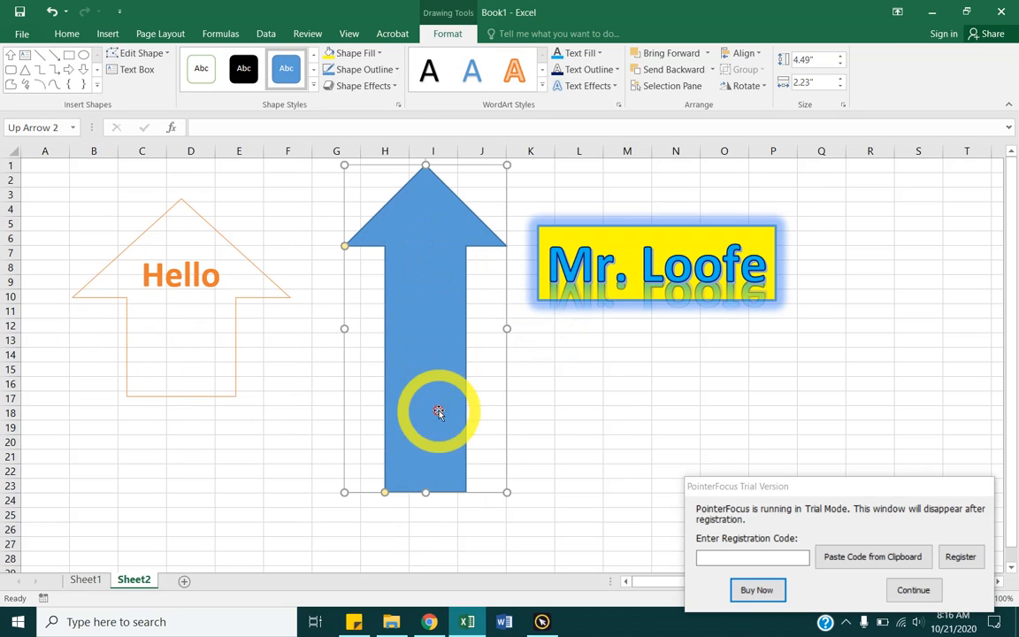
{"action": "left_click_drag", "start_coordinate": [426, 492], "coordinate": [433, 342]}
{"action": "left_click_drag", "start_coordinate": [423, 262], "coordinate": [431, 279]}
{"action": "left_click", "coordinate": [607, 241]}
{"action": "left_click", "coordinate": [450, 241]}
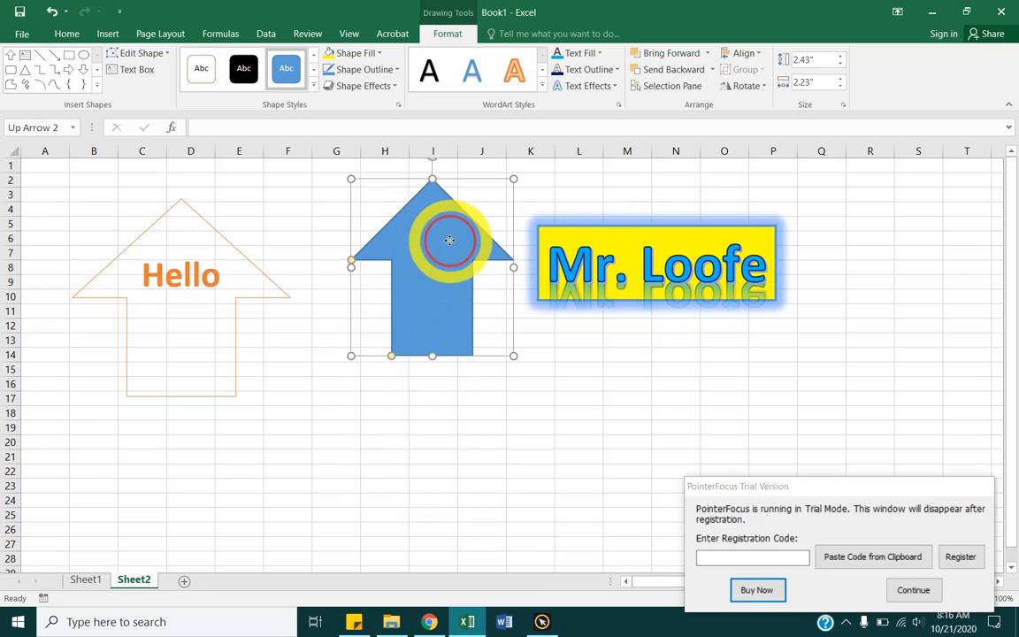
- Move the WordArt box to the base of the blue arrow, around row 14, and dismiss the trial notice
{"action": "left_click", "coordinate": [583, 255]}
{"action": "left_click_drag", "start_coordinate": [630, 228], "coordinate": [416, 356]}
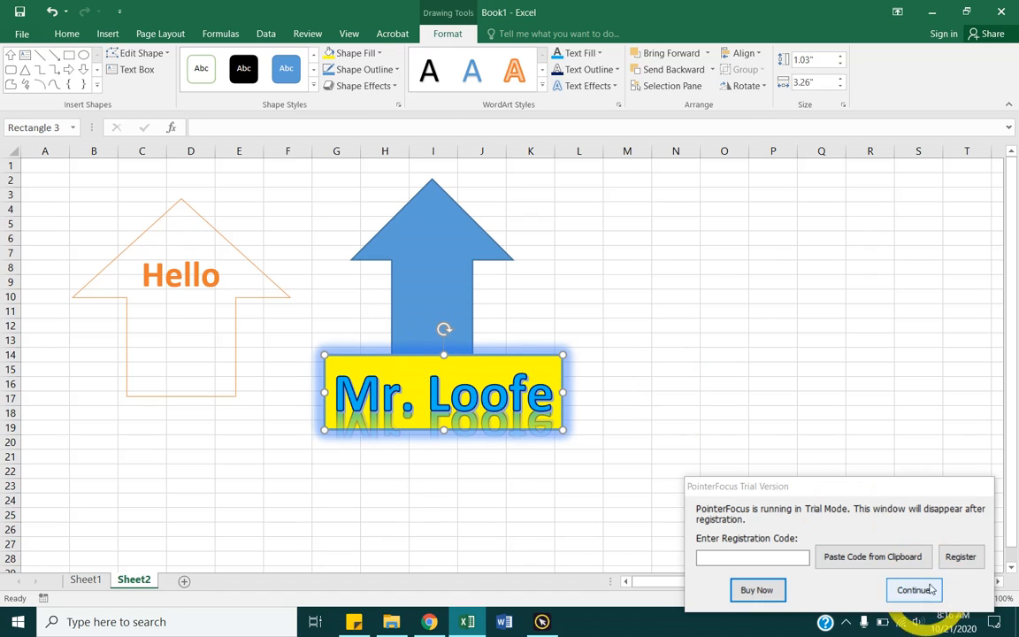
{"action": "left_click", "coordinate": [898, 588]}
{"action": "left_click", "coordinate": [693, 377]}
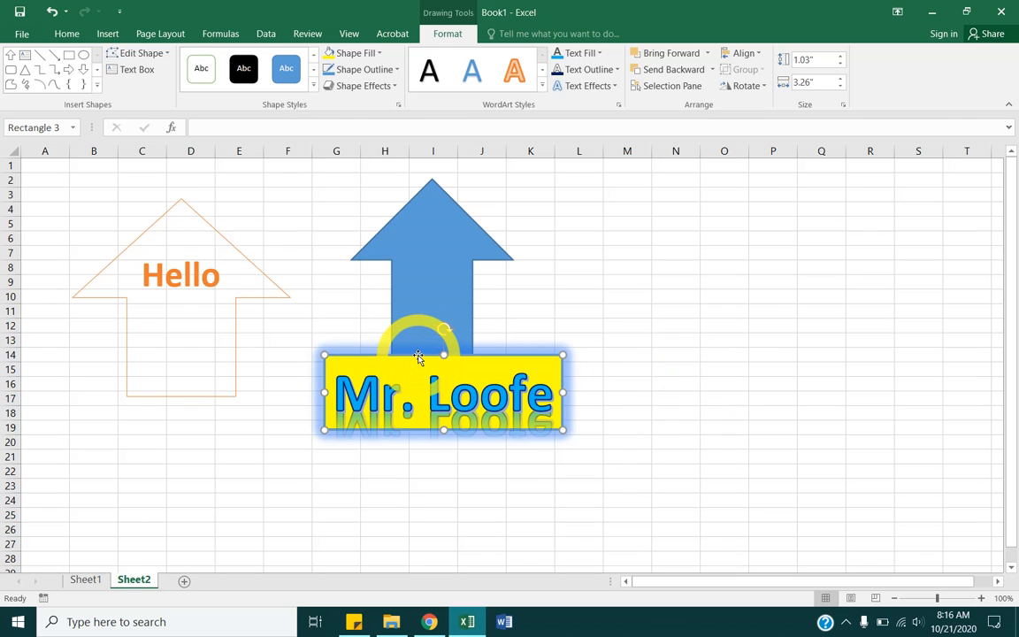
- Group the blue arrow with the WordArt box
{"action": "left_click", "coordinate": [426, 275], "text": "shift"}
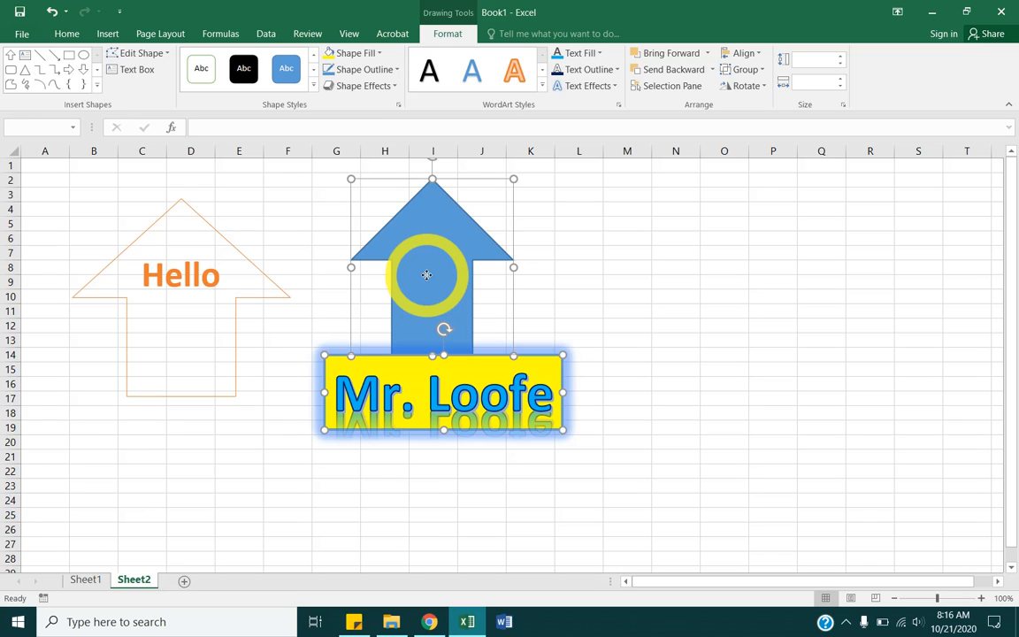
{"action": "left_click", "coordinate": [743, 70]}
{"action": "left_click", "coordinate": [751, 89]}
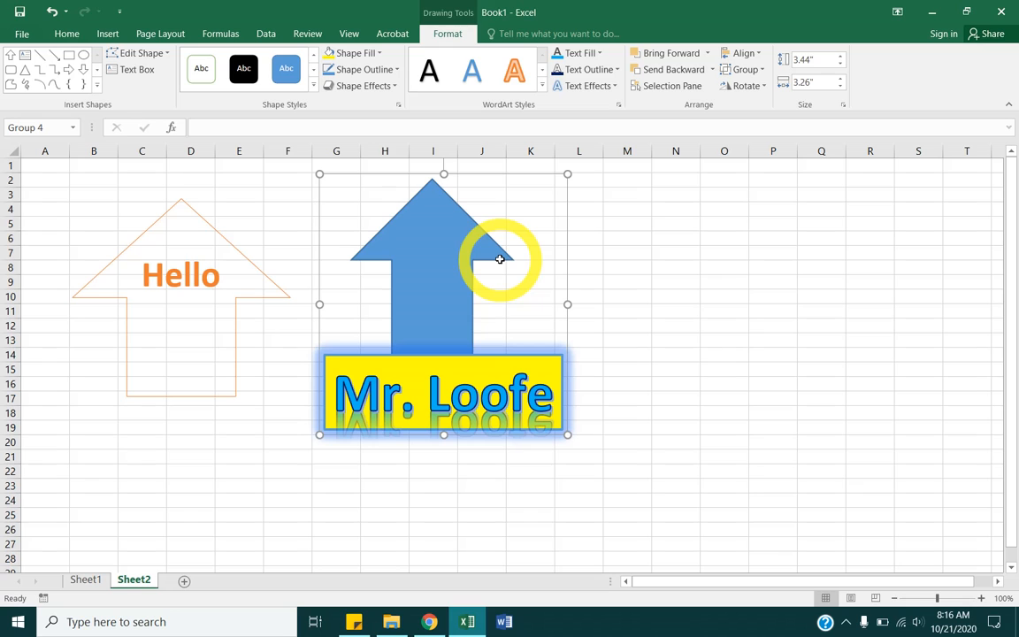
- Deselect and reselect the group, and move it slightly down and left so it starts around row 3
{"action": "left_click", "coordinate": [609, 220]}
{"action": "left_click", "coordinate": [511, 235]}
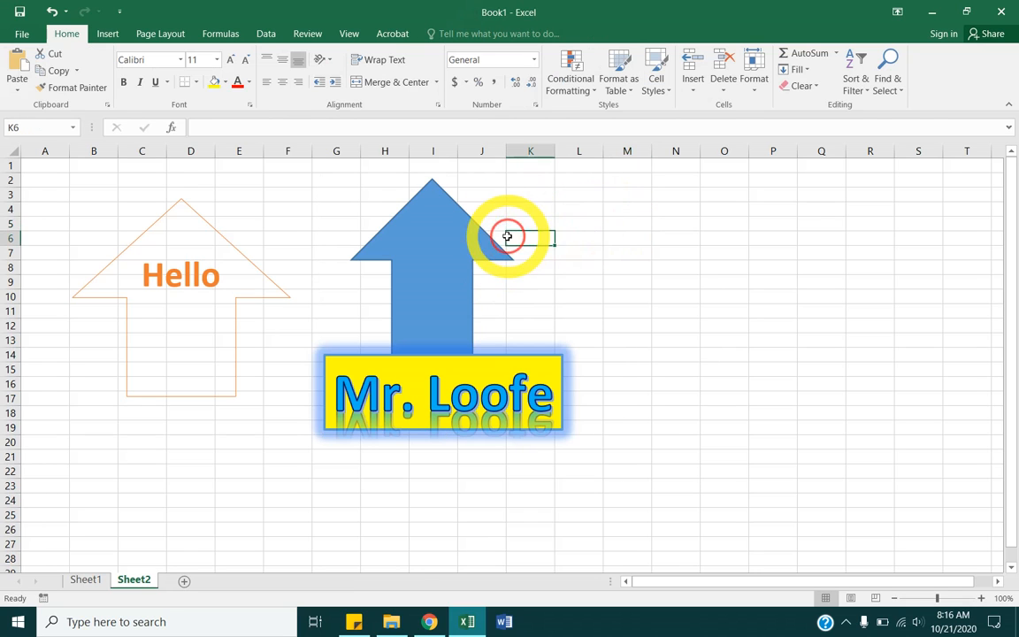
{"action": "left_click", "coordinate": [468, 237]}
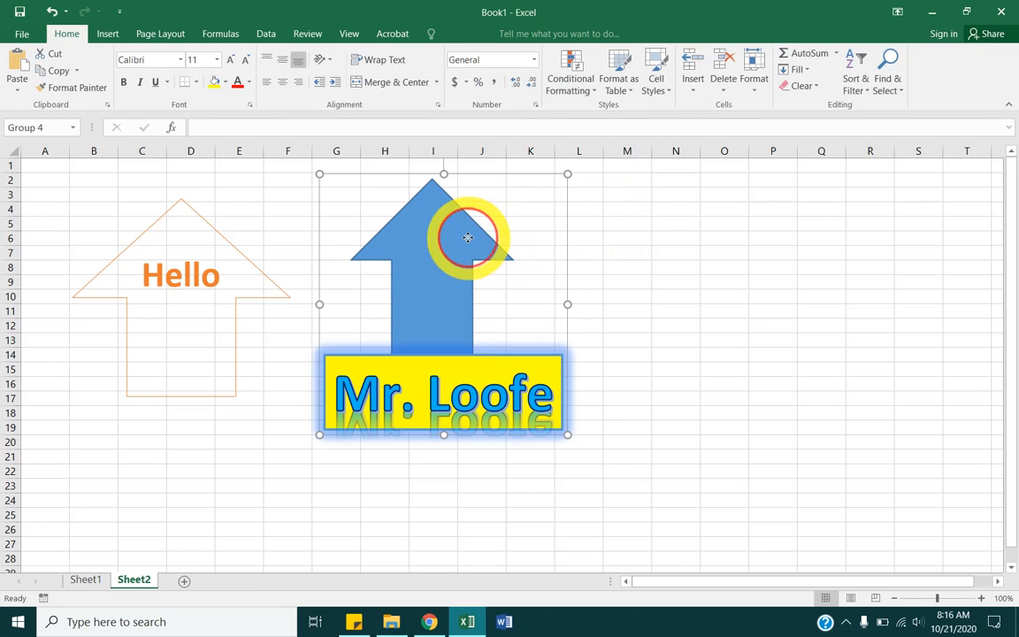
{"action": "left_click", "coordinate": [507, 178]}
{"action": "left_click", "coordinate": [483, 177]}
{"action": "left_click", "coordinate": [480, 224]}
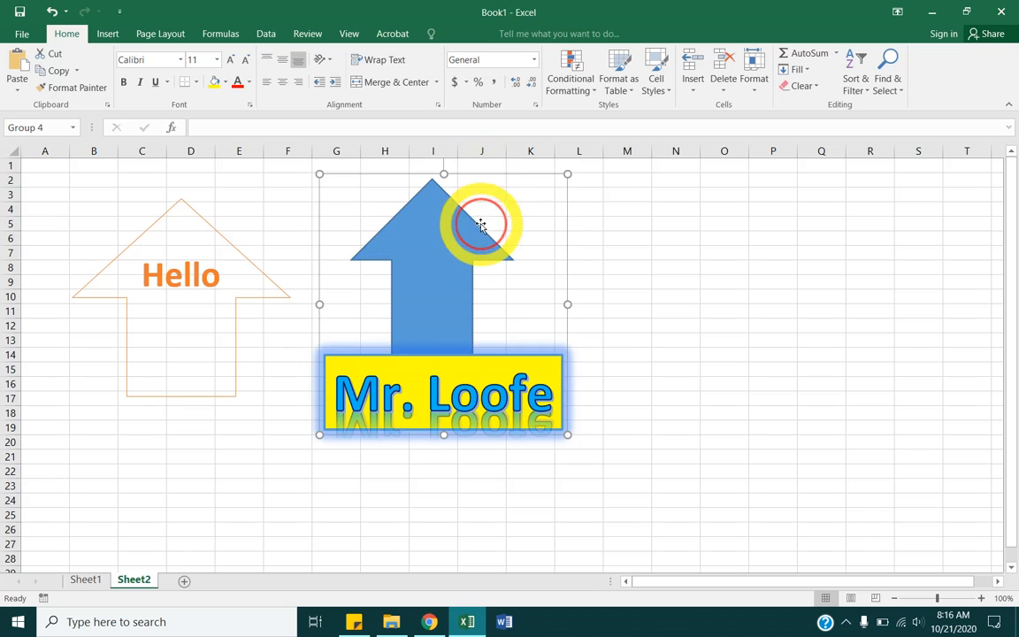
{"action": "left_click_drag", "start_coordinate": [498, 180], "coordinate": [485, 198]}
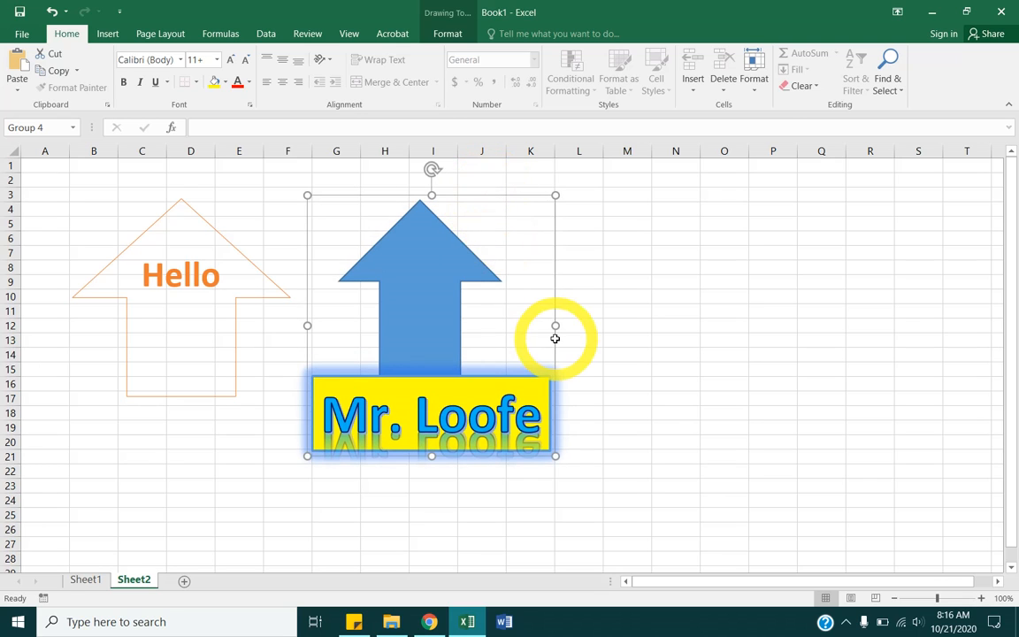
- Move only the WordArt box within the group up over the arrow's stem, to about rows 10 to 15, and deselect it
{"action": "left_click", "coordinate": [431, 363]}
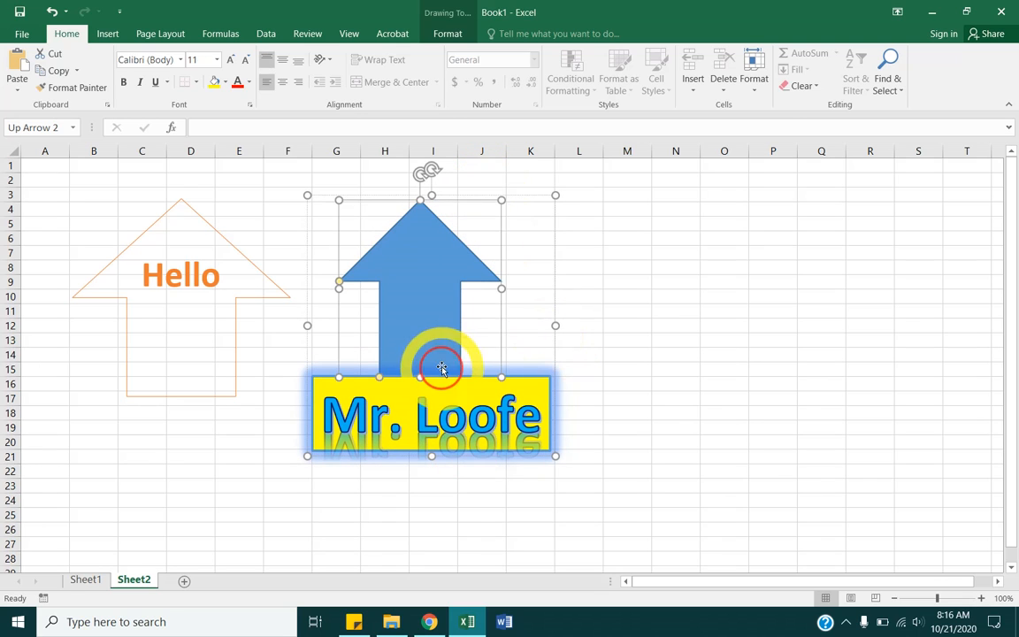
{"action": "left_click", "coordinate": [439, 383]}
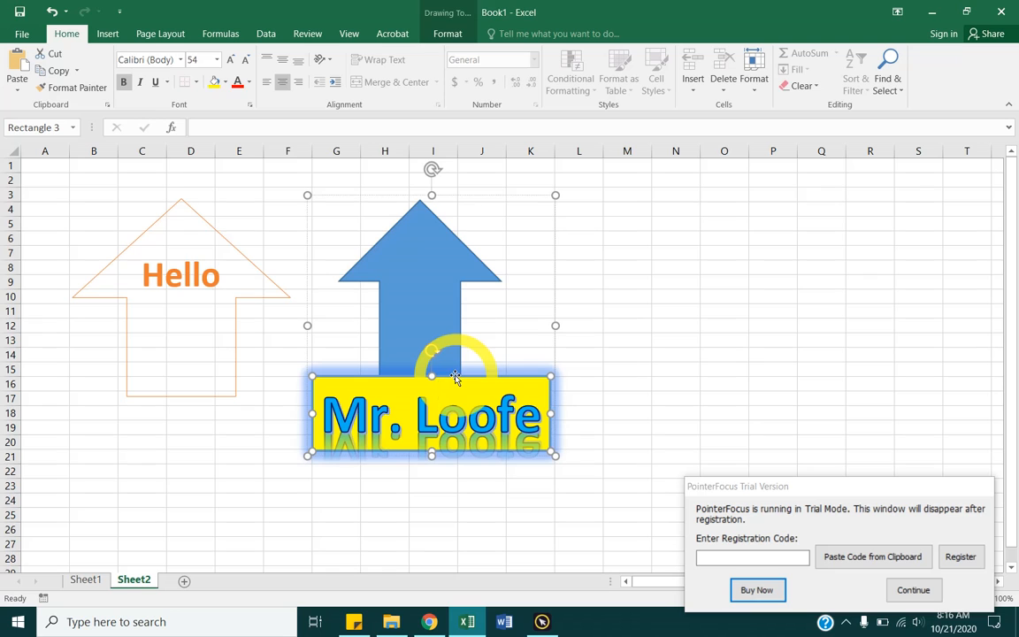
{"action": "left_click_drag", "start_coordinate": [449, 380], "coordinate": [443, 304]}
{"action": "left_click", "coordinate": [686, 239]}
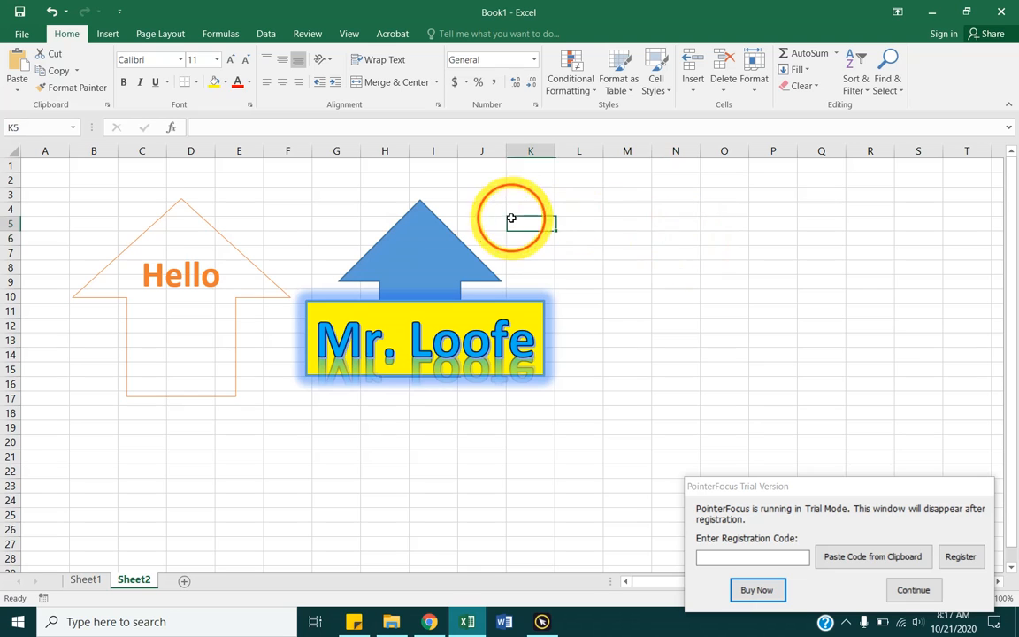
- Move the whole group slightly up and right, so it spans about rows 2 to 15 from column G to L
{"action": "left_click", "coordinate": [426, 239]}
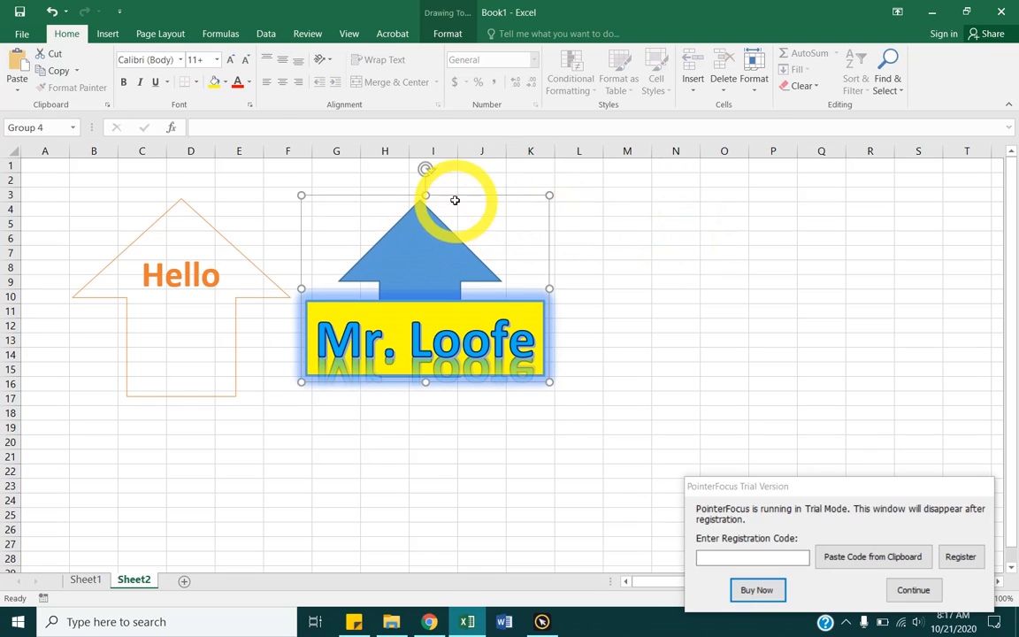
{"action": "left_click_drag", "start_coordinate": [455, 200], "coordinate": [545, 243]}
{"action": "left_click", "coordinate": [754, 307]}
{"action": "left_click", "coordinate": [387, 223]}
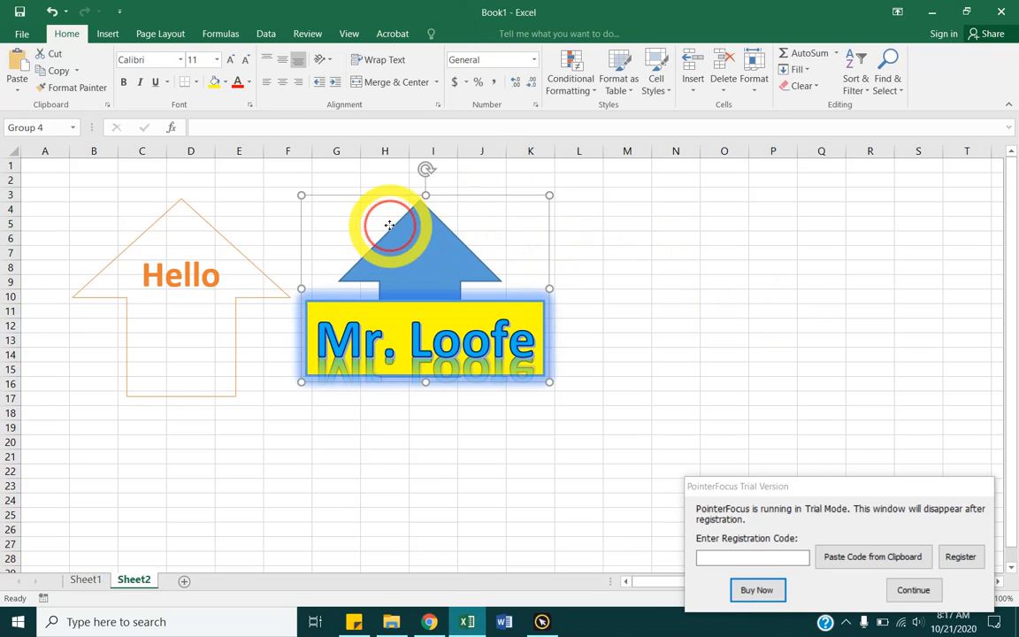
{"action": "left_click_drag", "start_coordinate": [455, 200], "coordinate": [574, 266]}
{"action": "left_click_drag", "start_coordinate": [482, 185], "coordinate": [478, 185]}
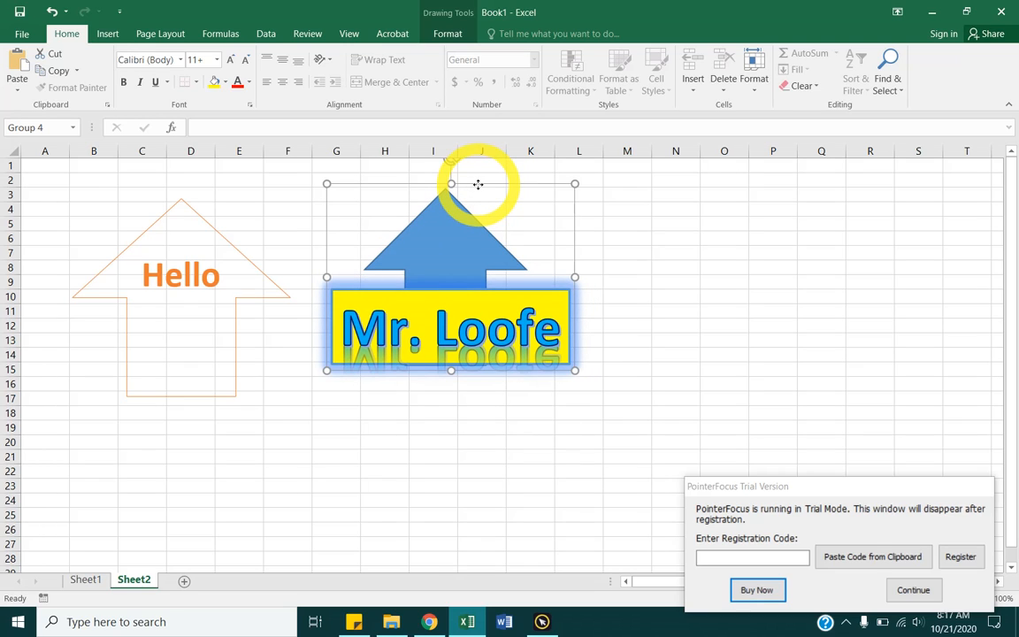
- Send the WordArt box backward behind the blue arrow within the group, deselect it, and select the WordArt box again
{"action": "left_click", "coordinate": [443, 232]}
{"action": "left_click", "coordinate": [548, 294]}
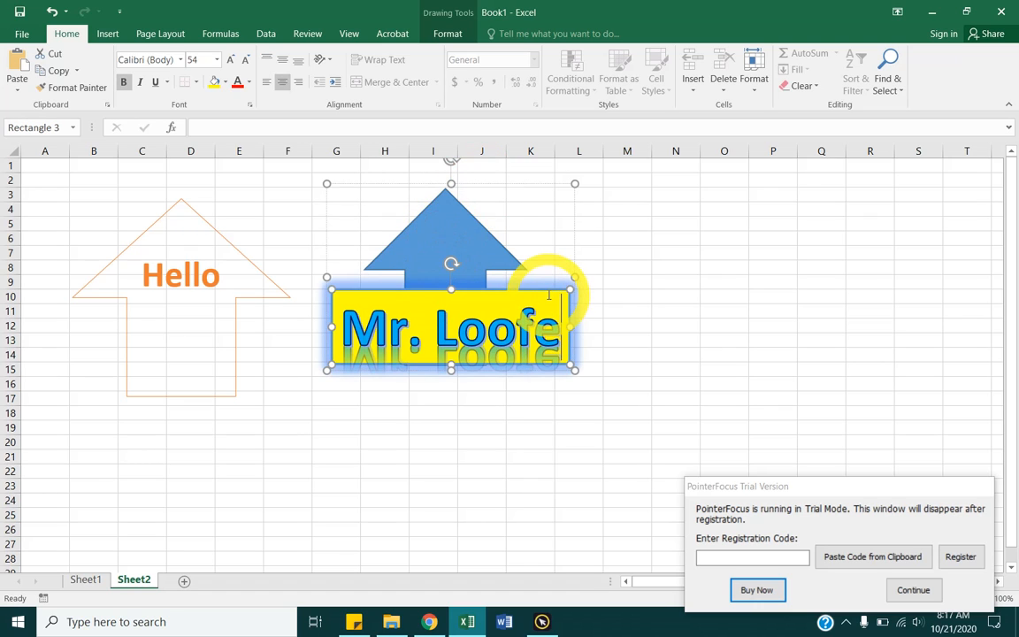
{"action": "left_click", "coordinate": [537, 285]}
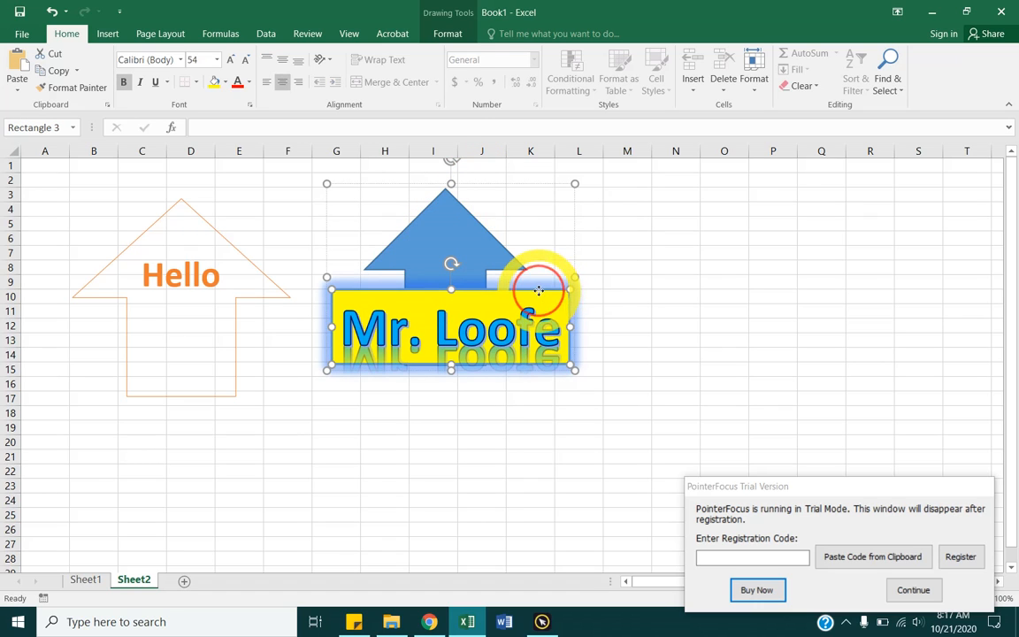
{"action": "left_click", "coordinate": [448, 34]}
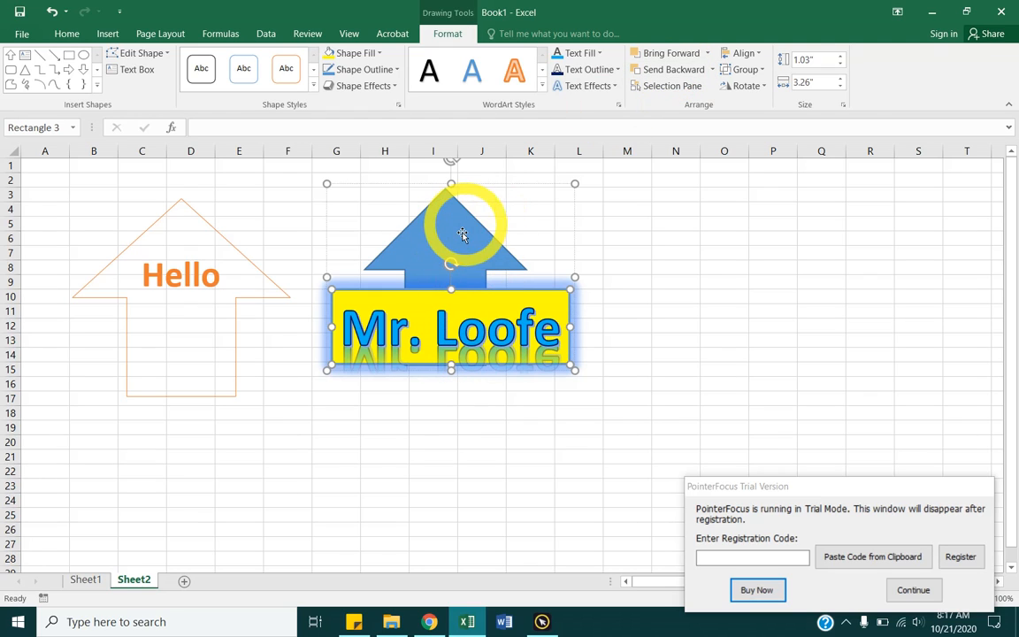
{"action": "left_click", "coordinate": [677, 71]}
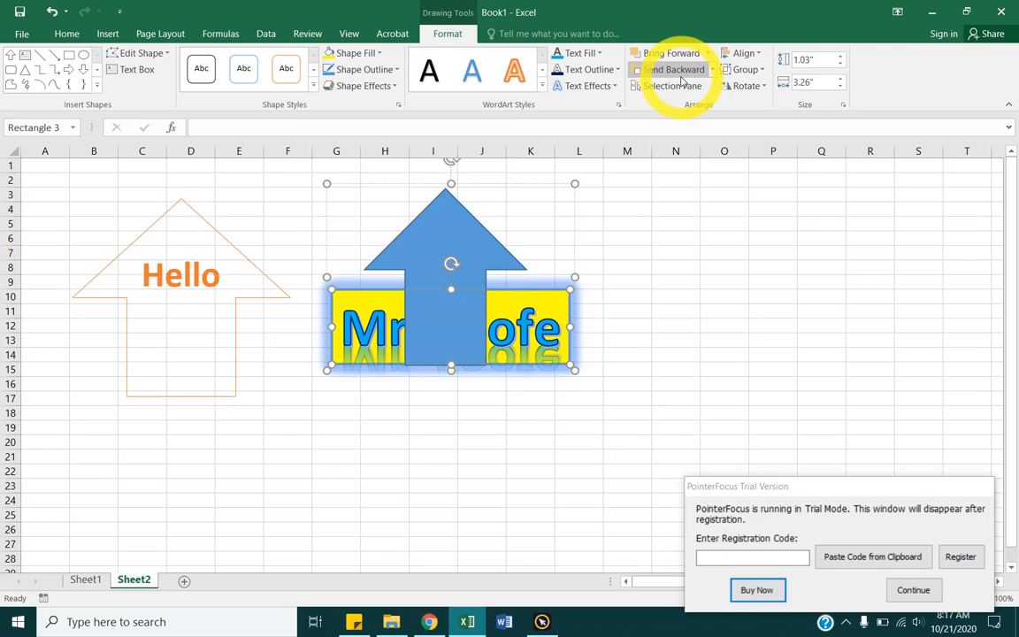
{"action": "left_click", "coordinate": [672, 308]}
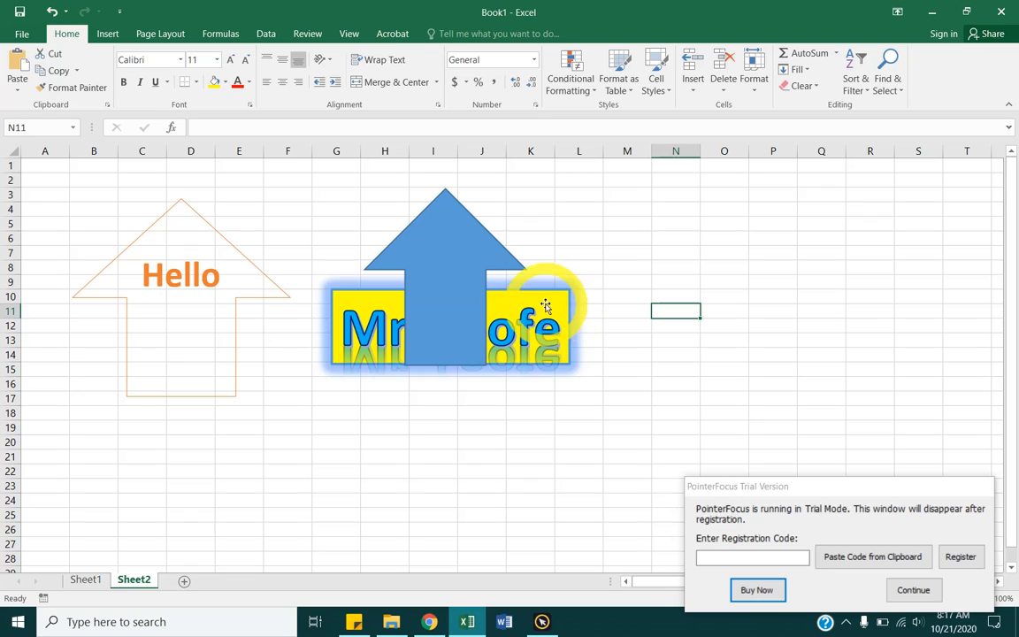
{"action": "left_click", "coordinate": [496, 310]}
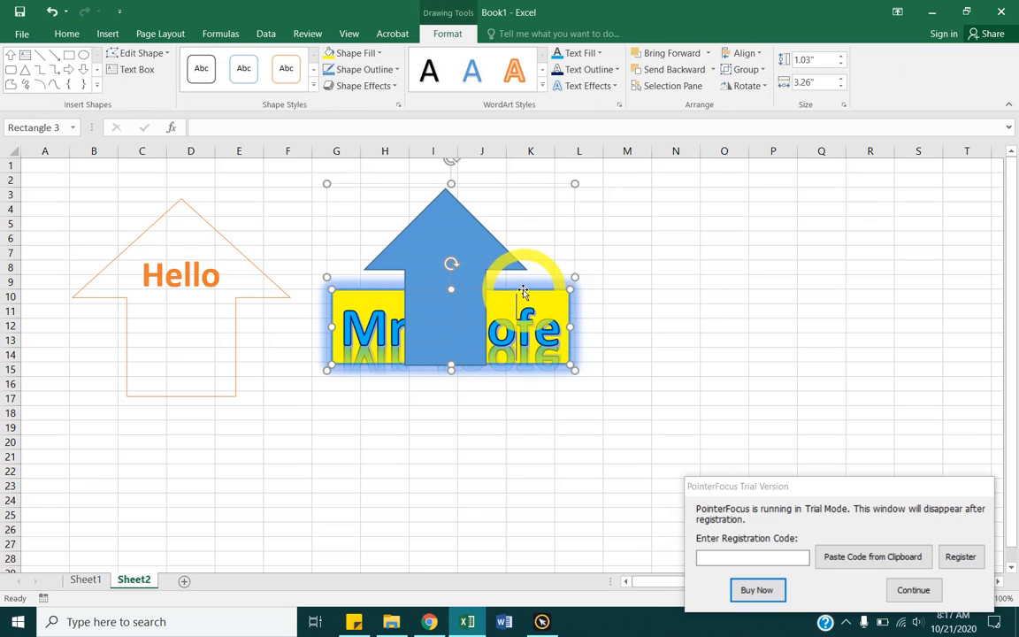
- Alternate the WordArt box between in front of and behind the blue arrow, ending with it in front, and dismiss the trial notice
{"action": "left_click", "coordinate": [682, 62]}
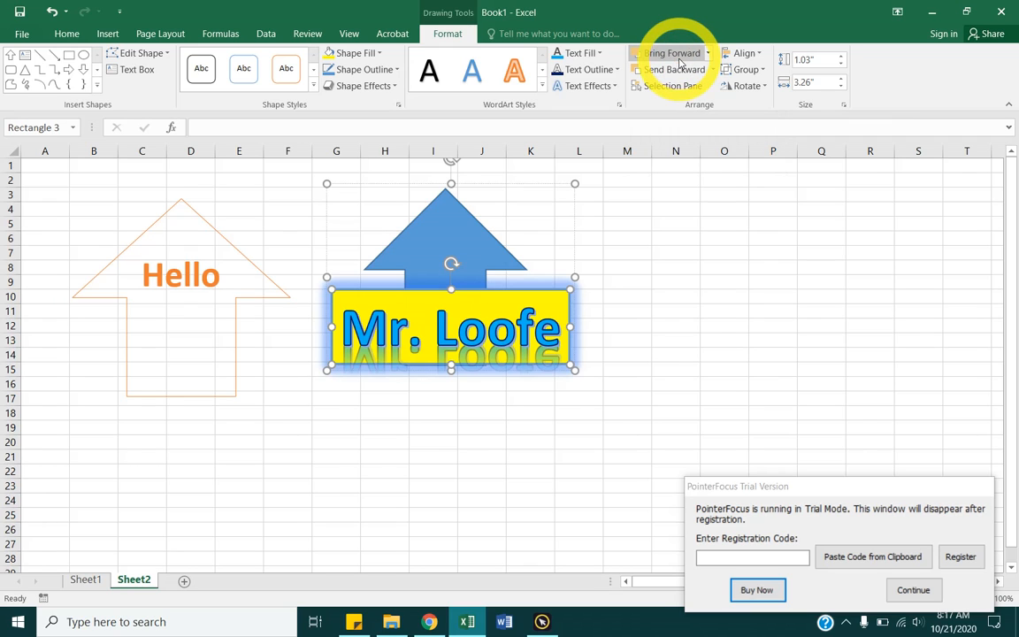
{"action": "left_click", "coordinate": [672, 69]}
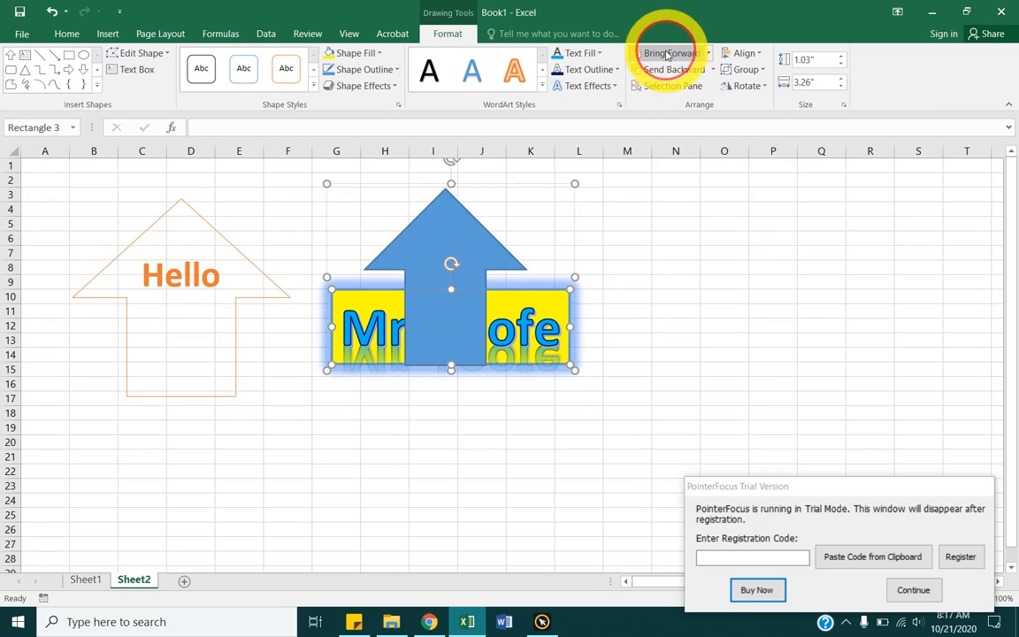
{"action": "left_click", "coordinate": [672, 53]}
{"action": "left_click", "coordinate": [664, 70]}
{"action": "left_click", "coordinate": [667, 53]}
{"action": "left_click", "coordinate": [671, 69]}
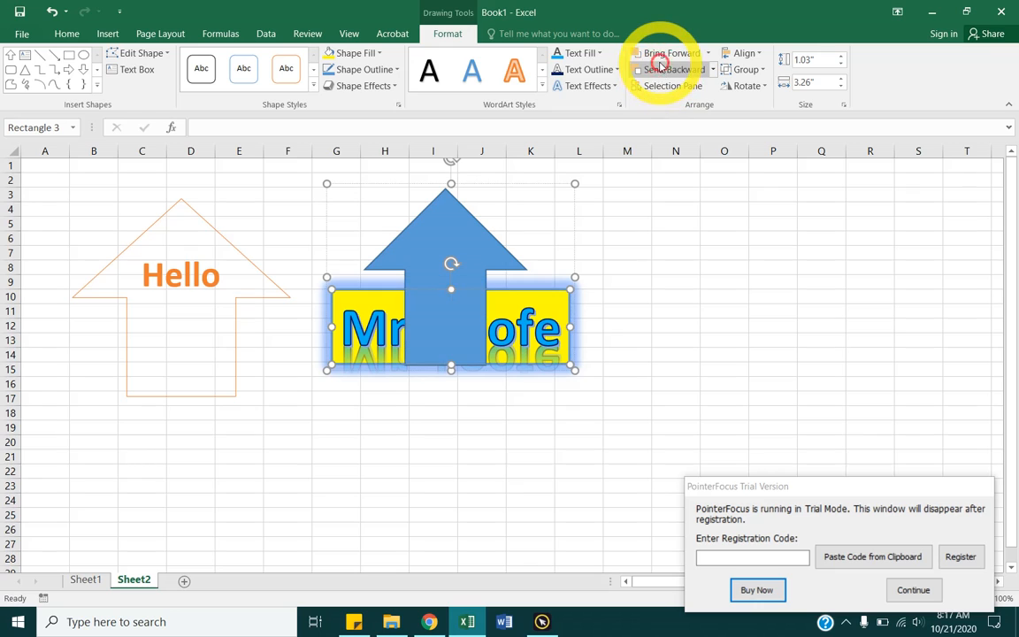
{"action": "left_click", "coordinate": [668, 53]}
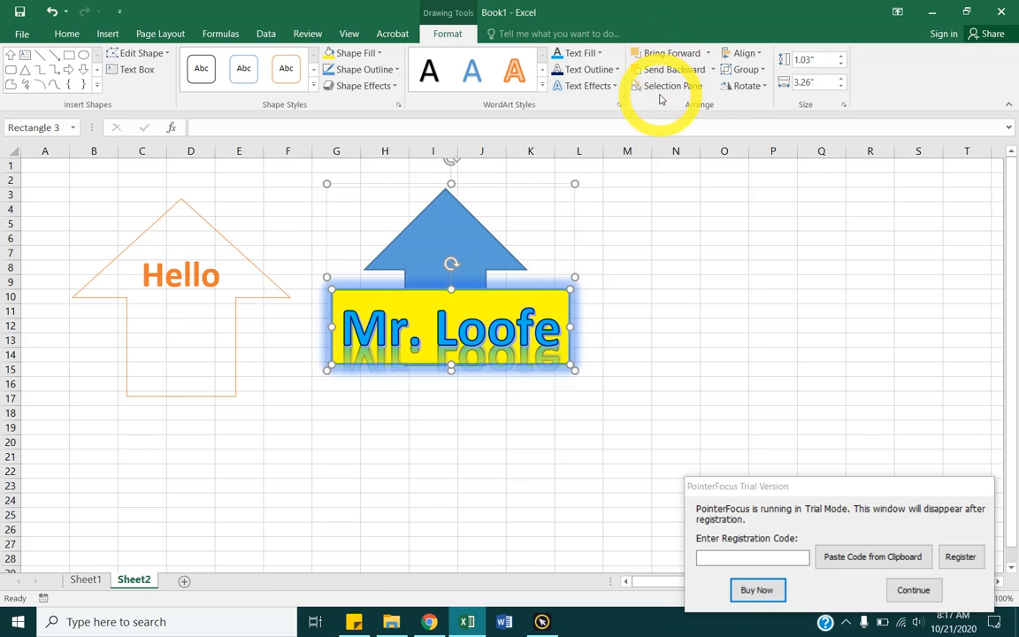
{"action": "left_click", "coordinate": [913, 590]}
{"action": "left_click", "coordinate": [909, 588]}
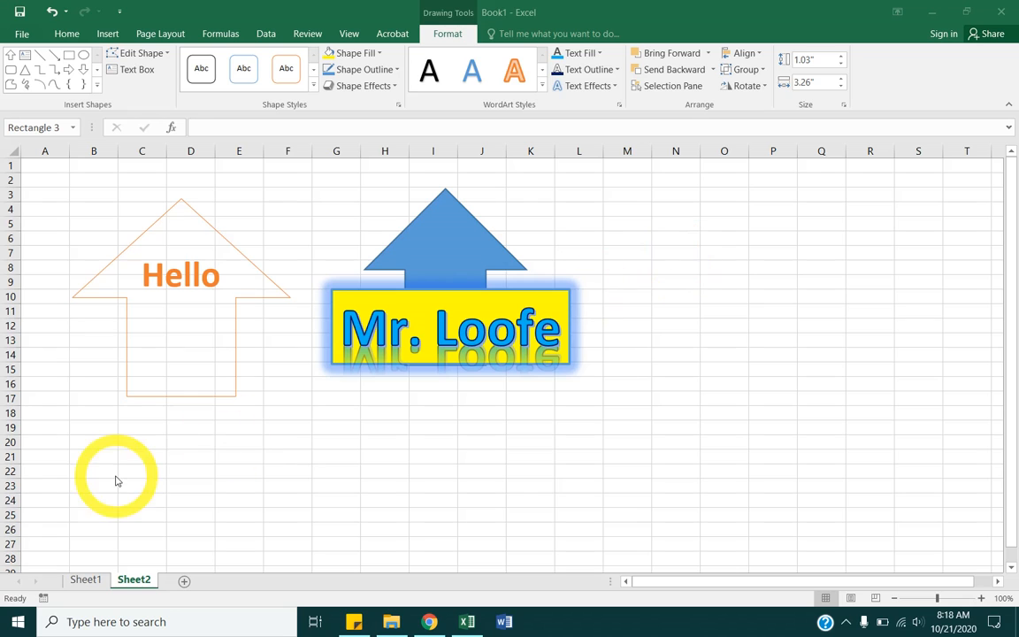
- Delete the autumn forest picture from Sheet1
{"action": "left_click", "coordinate": [82, 586]}
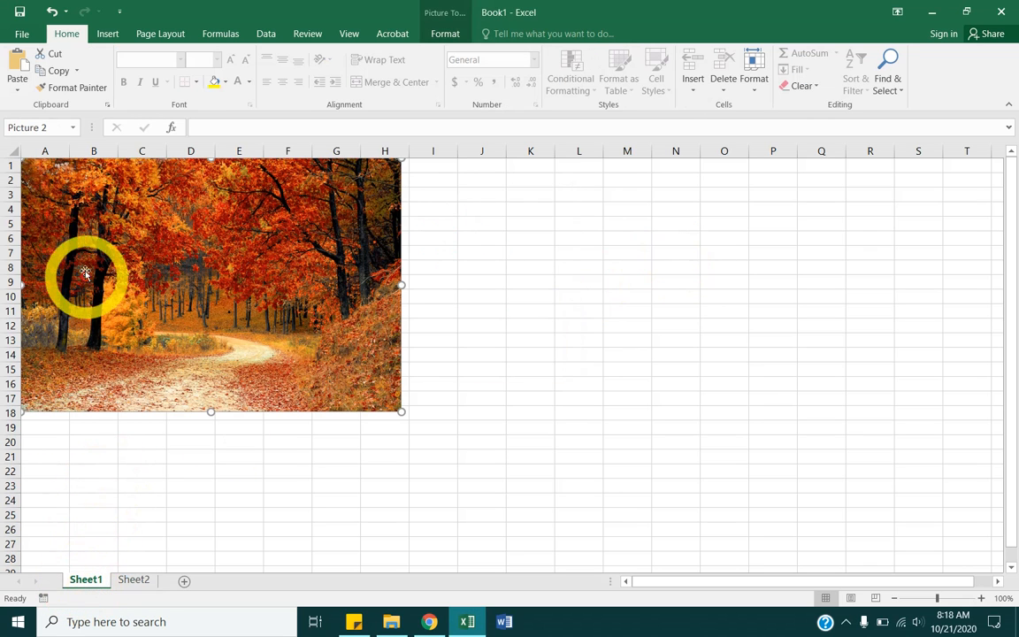
{"action": "key", "text": "Delete"}
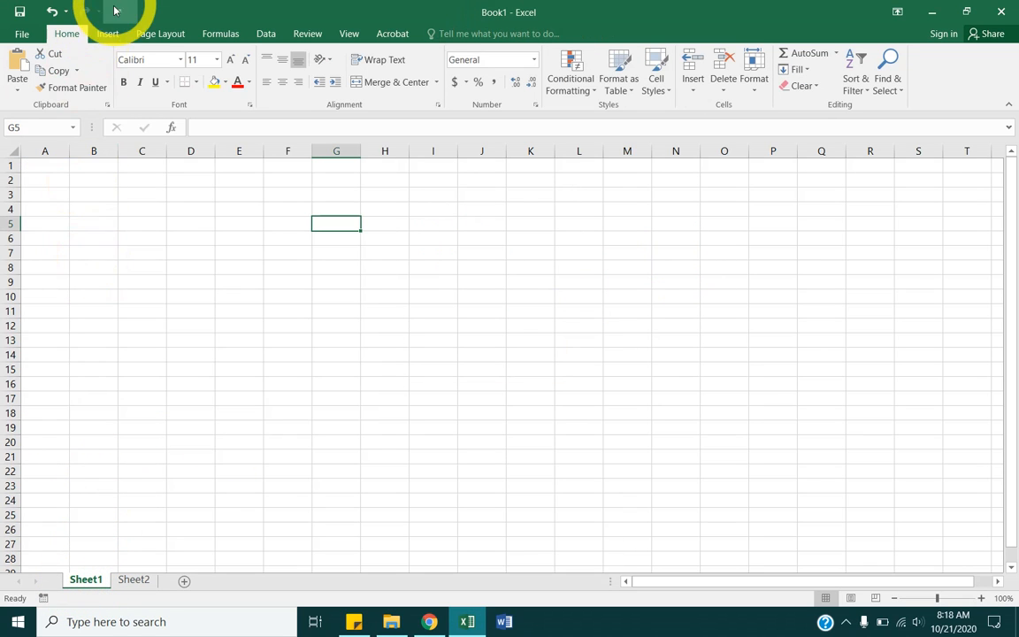
- Start inserting a picture from the computer and browse from Desktop through Teaching, Classes - Tech, Microsoft Imagine Academy, Microsoft and 2016 to the Excel folder
{"action": "left_click", "coordinate": [107, 33]}
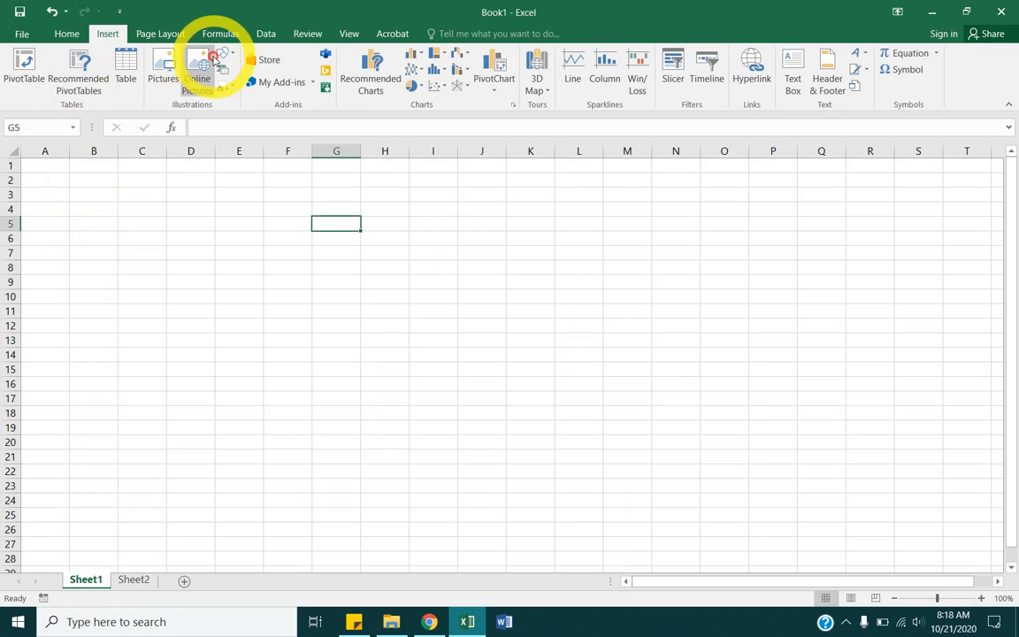
{"action": "left_click", "coordinate": [162, 69]}
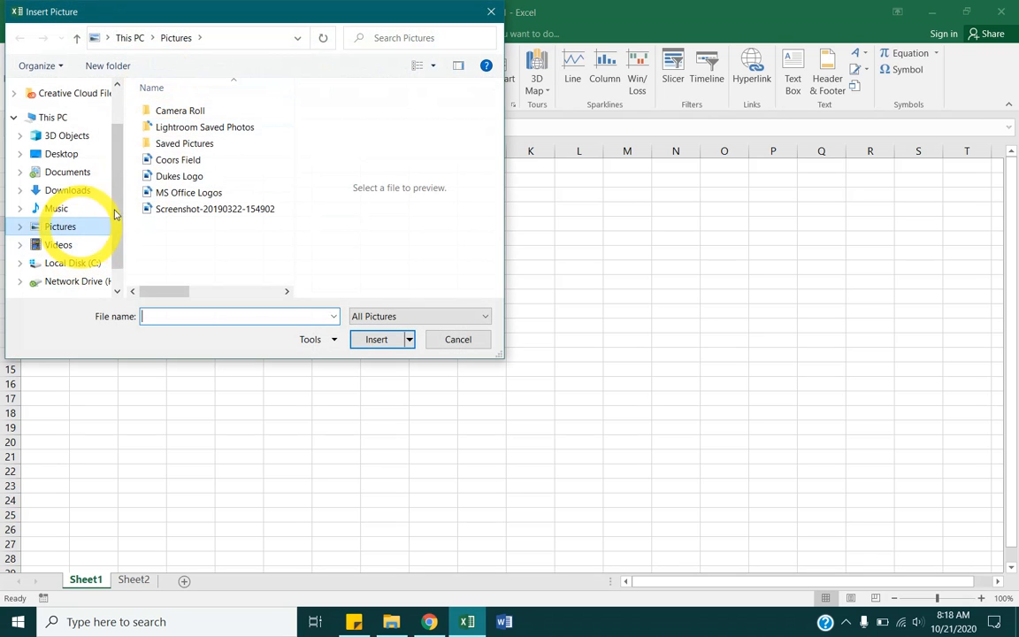
{"action": "left_click", "coordinate": [61, 154]}
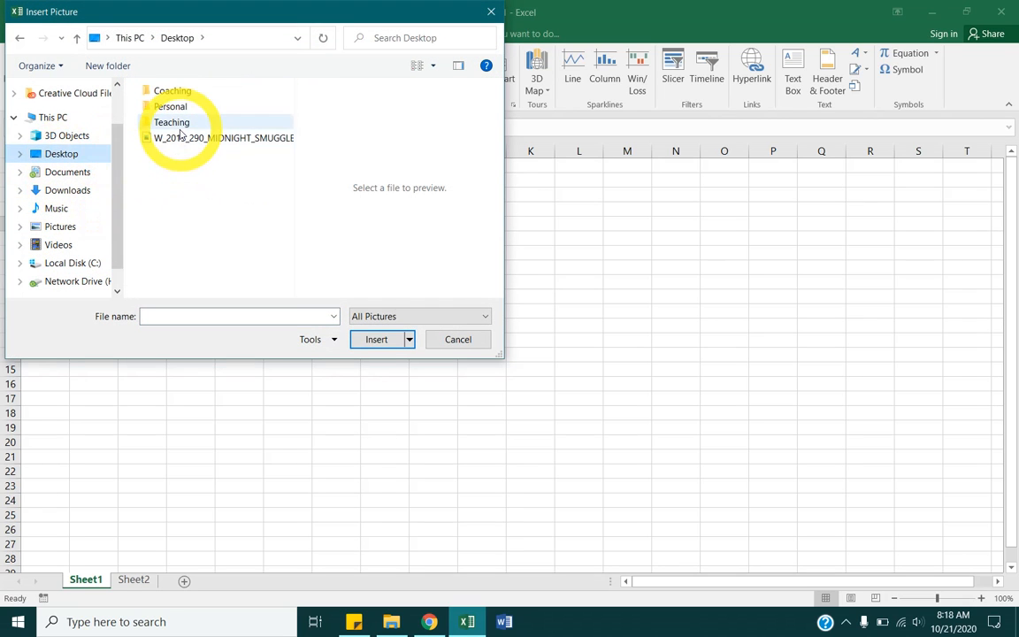
{"action": "double_click", "coordinate": [182, 123]}
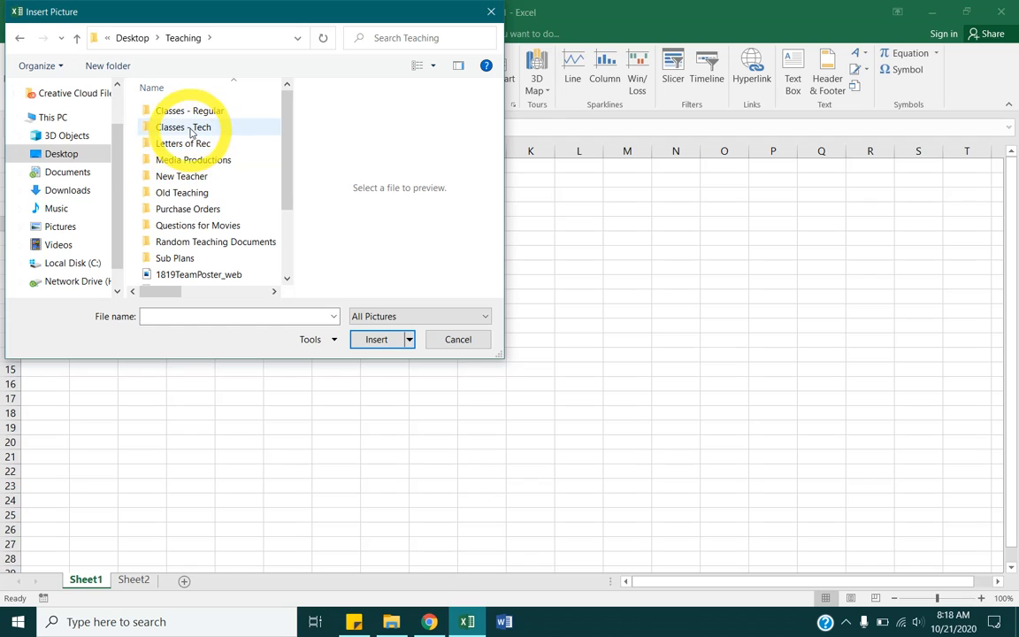
{"action": "left_click", "coordinate": [192, 128]}
{"action": "double_click", "coordinate": [193, 129]}
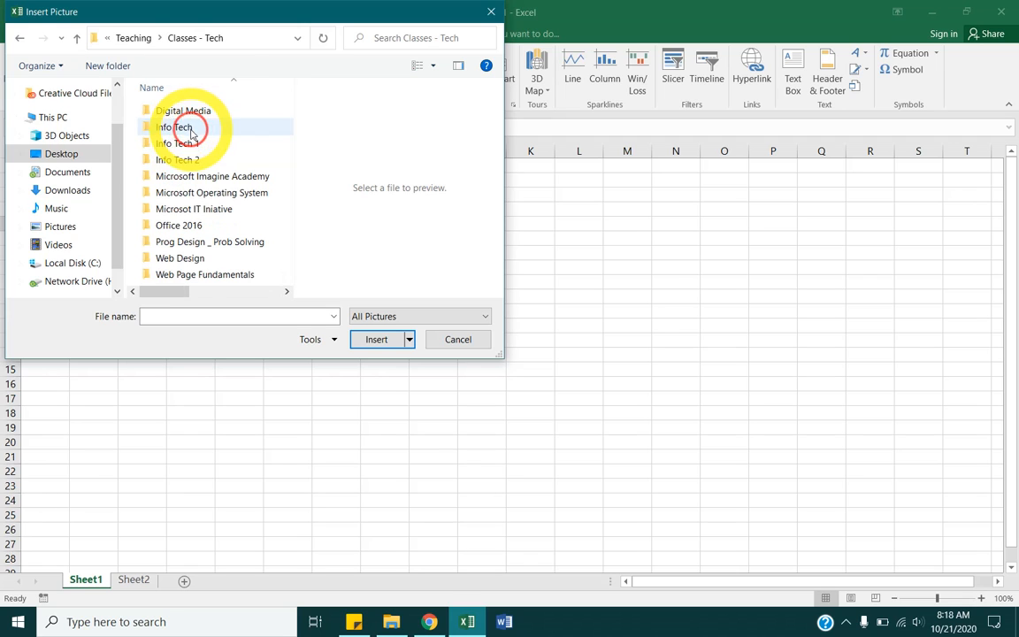
{"action": "double_click", "coordinate": [182, 171]}
{"action": "double_click", "coordinate": [182, 129]}
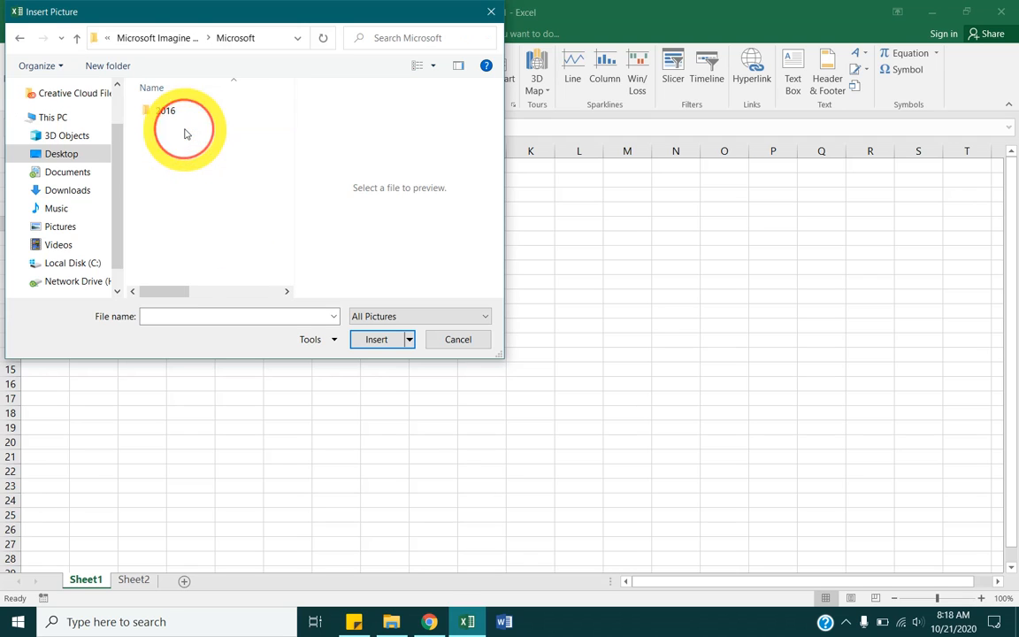
{"action": "double_click", "coordinate": [165, 109]}
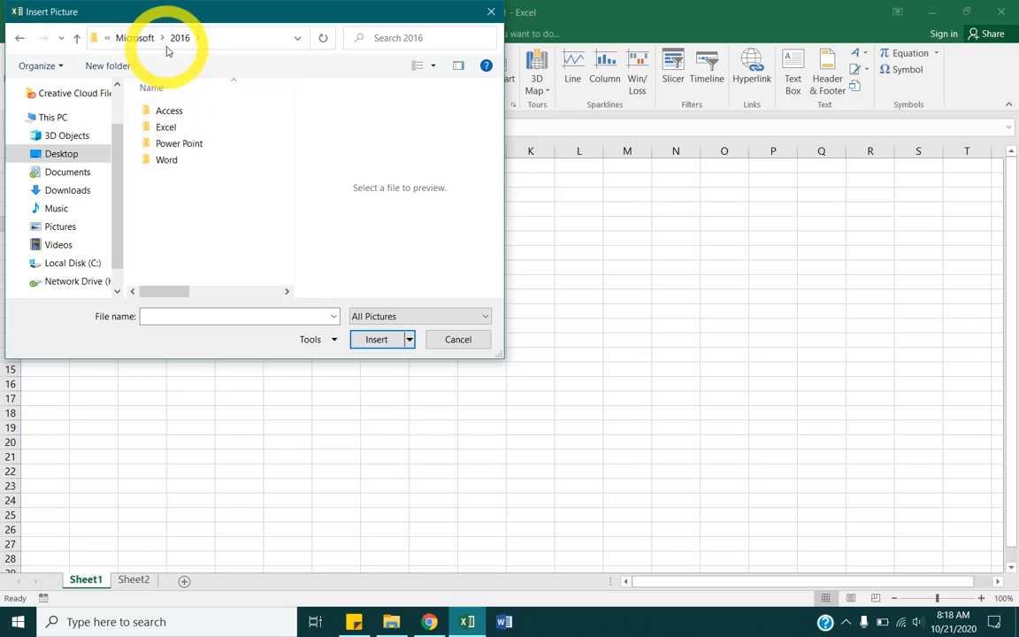
{"action": "double_click", "coordinate": [166, 127]}
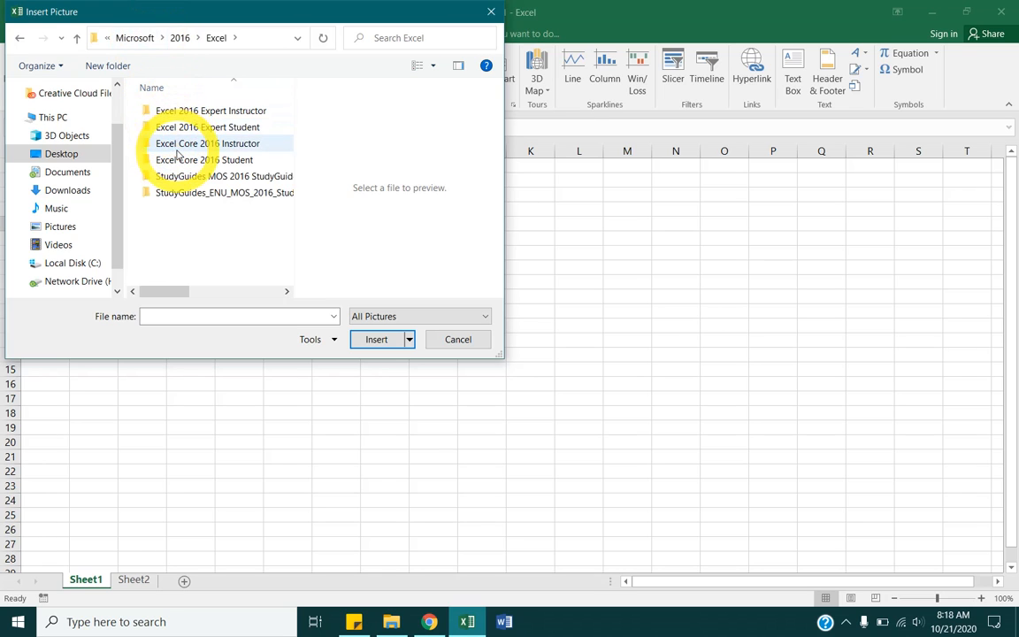
- Open the Excel Core 2016 Student Data Files, go into folder 13, and insert the picture of the two children eating sandwiches
{"action": "left_click", "coordinate": [179, 147]}
{"action": "double_click", "coordinate": [179, 151]}
{"action": "double_click", "coordinate": [177, 177]}
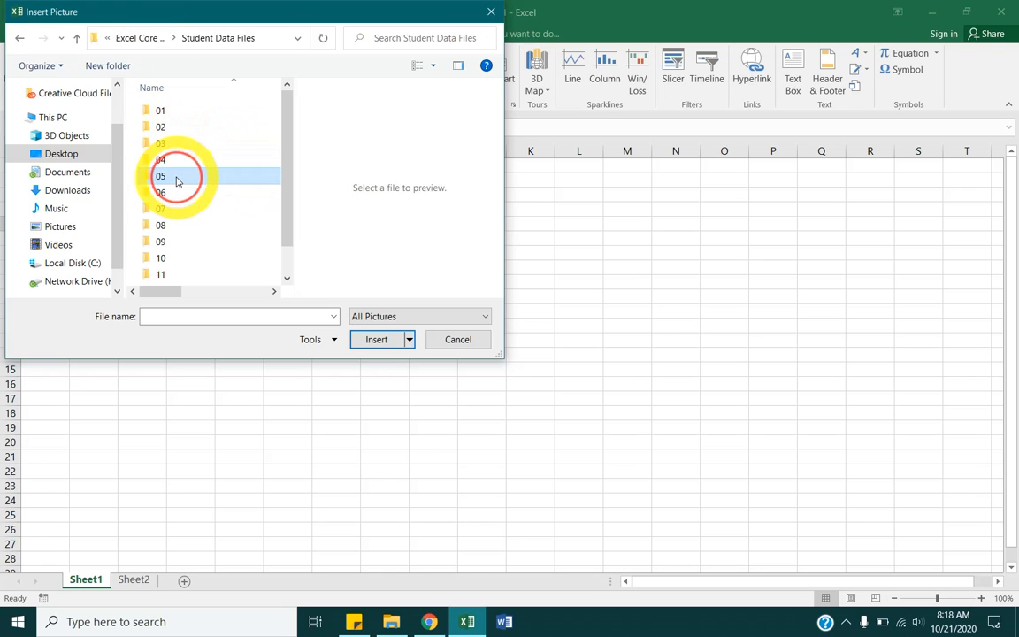
{"action": "left_click", "coordinate": [176, 181]}
{"action": "right_click", "coordinate": [176, 182]}
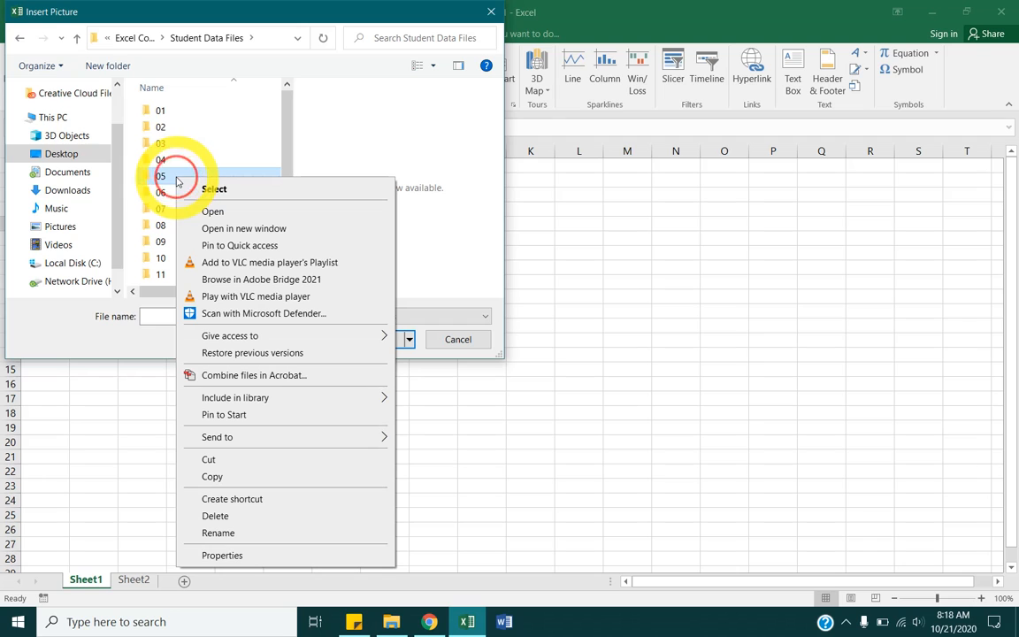
{"action": "left_click", "coordinate": [164, 161]}
{"action": "scroll", "coordinate": [161, 158], "scroll_direction": "down", "scroll_amount": 1}
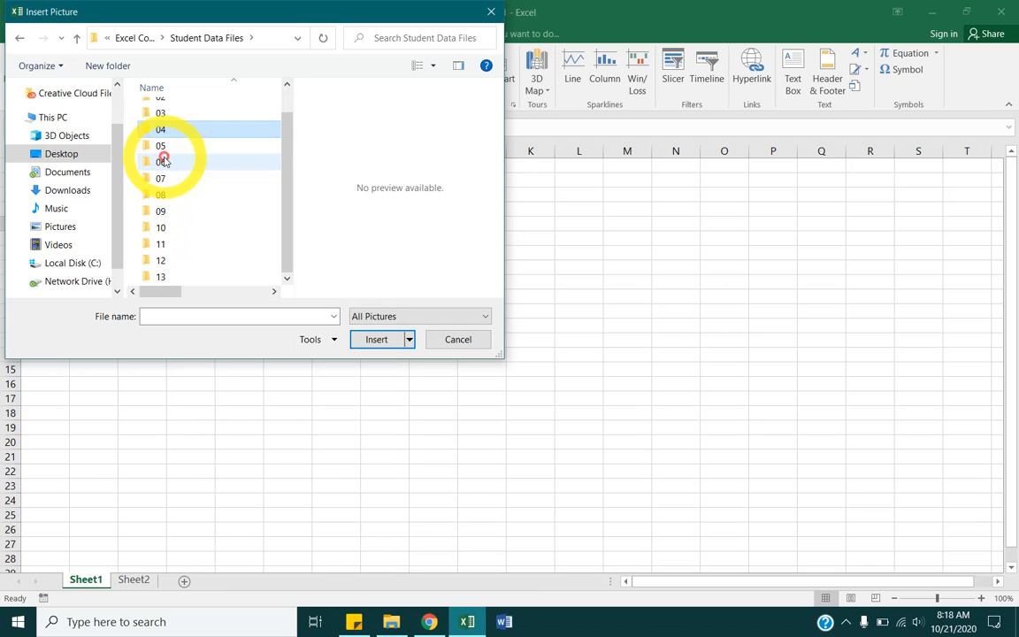
{"action": "left_click", "coordinate": [168, 279]}
{"action": "double_click", "coordinate": [168, 279]}
{"action": "left_click", "coordinate": [160, 212]}
{"action": "double_click", "coordinate": [159, 212]}
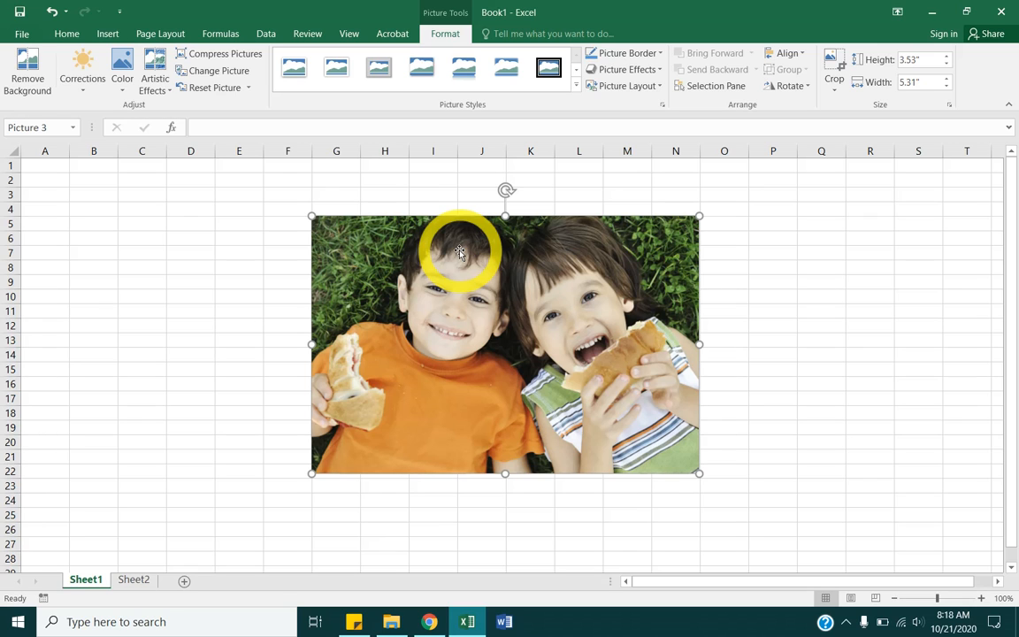
- Sharpen the picture of the children by 50%, dismiss the trial notice, and review the correction presets without applying another
{"action": "left_click", "coordinate": [80, 78]}
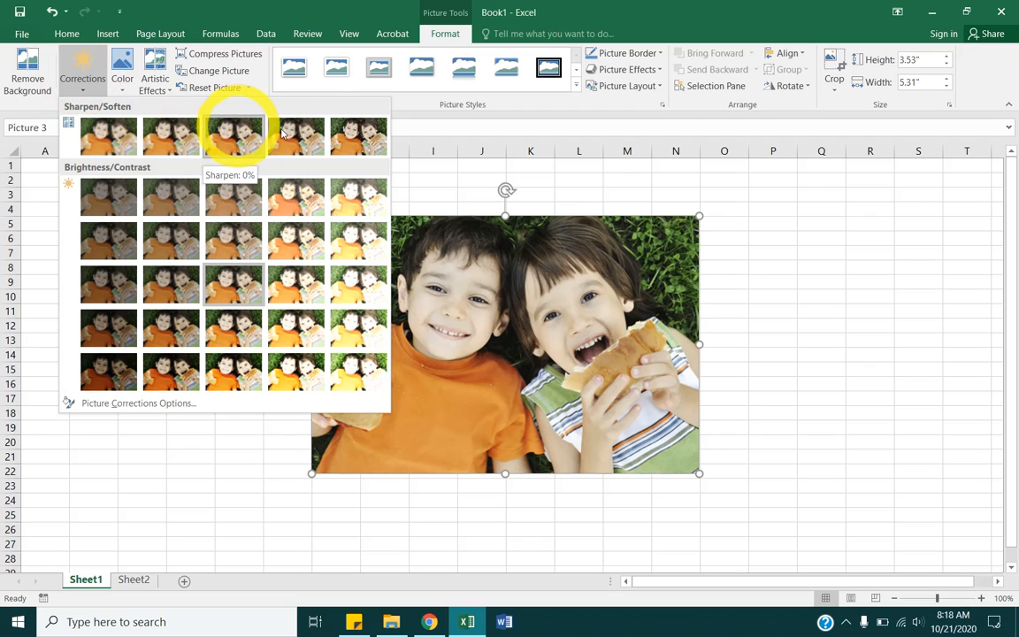
{"action": "left_click", "coordinate": [344, 132]}
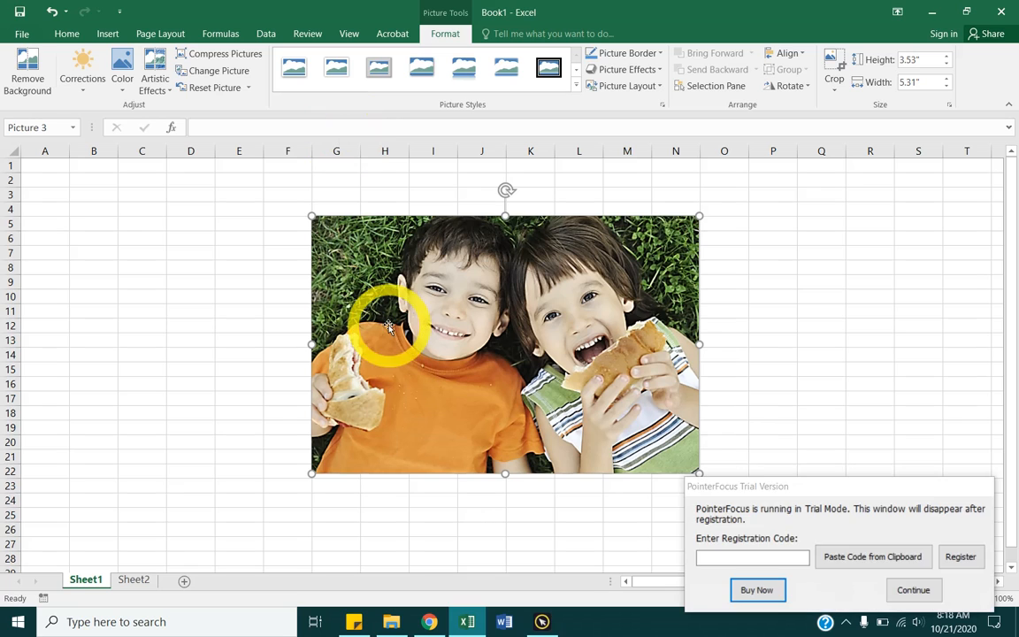
{"action": "left_click", "coordinate": [912, 588]}
{"action": "left_click", "coordinate": [501, 391]}
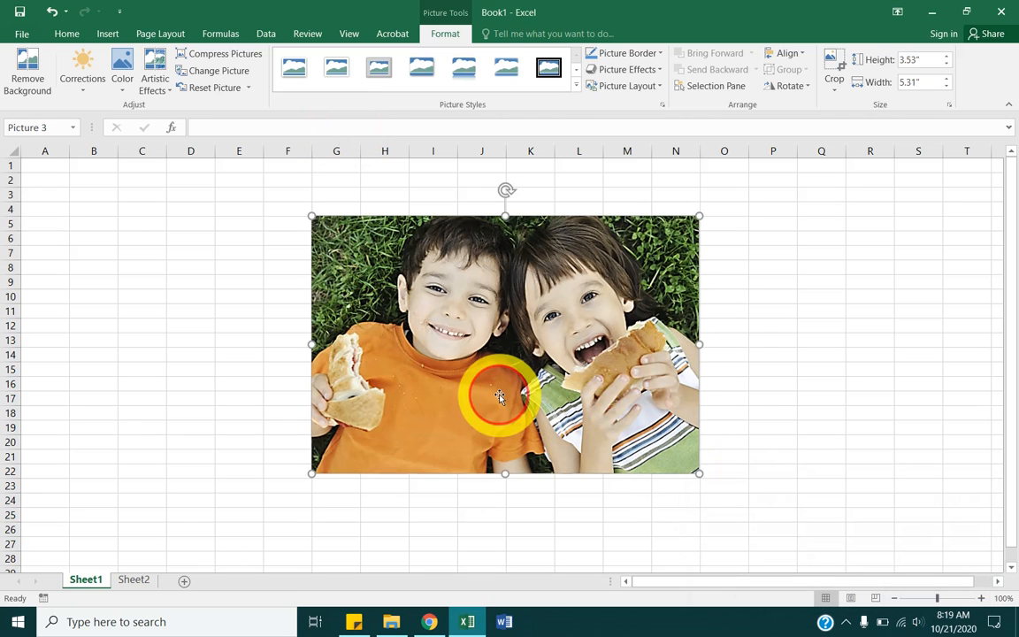
{"action": "left_click", "coordinate": [81, 78]}
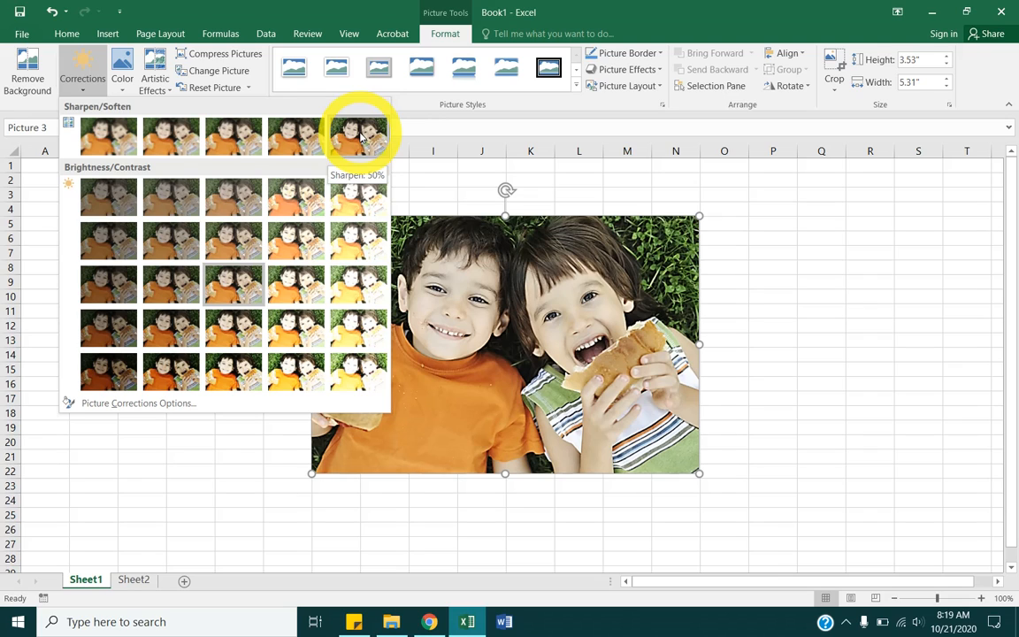
{"action": "left_click", "coordinate": [236, 6]}
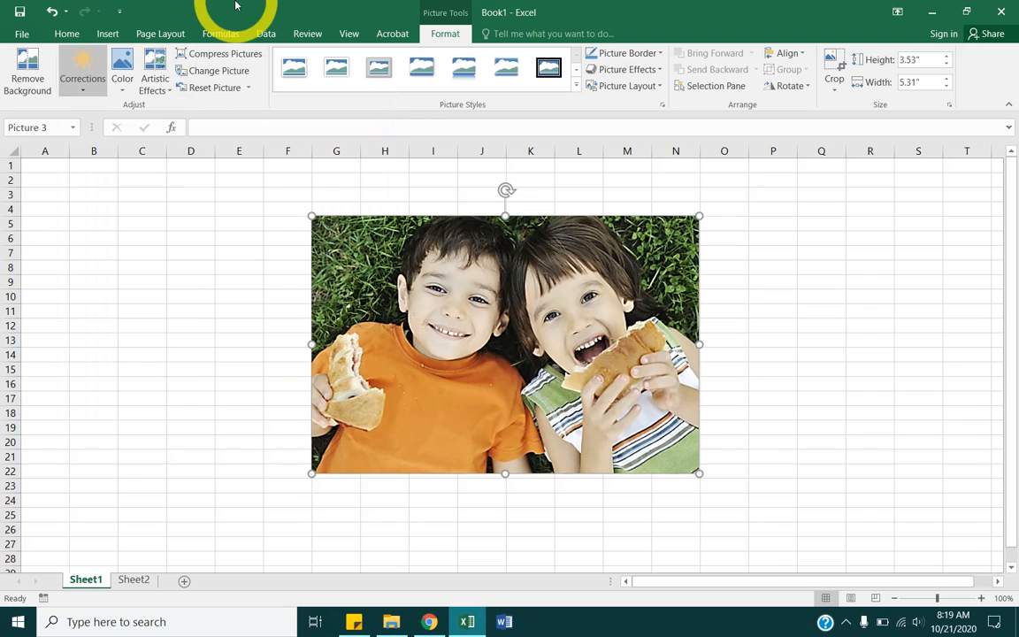
- Apply the highest color saturation preset to the picture, recolor it with the deeper of the two light blue presets, and dismiss the trial notice
{"action": "left_click", "coordinate": [121, 89]}
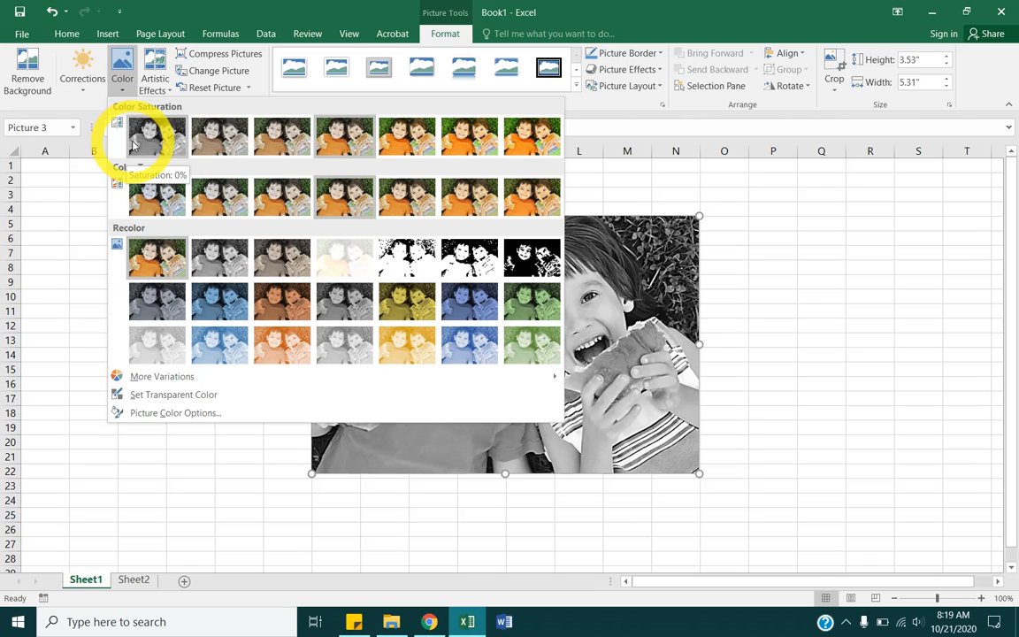
{"action": "left_click", "coordinate": [542, 140]}
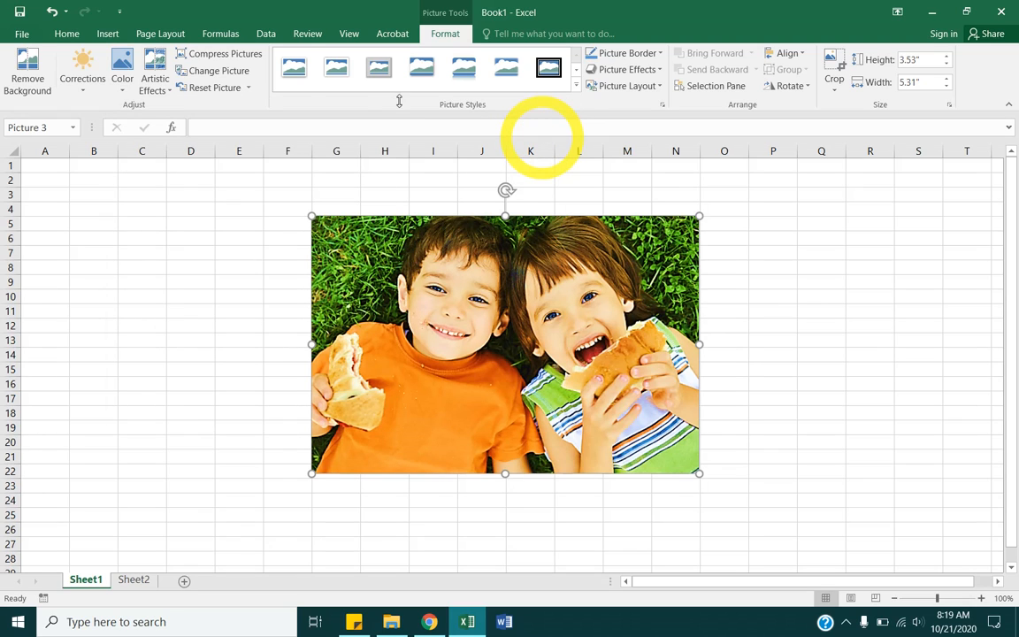
{"action": "left_click", "coordinate": [123, 72]}
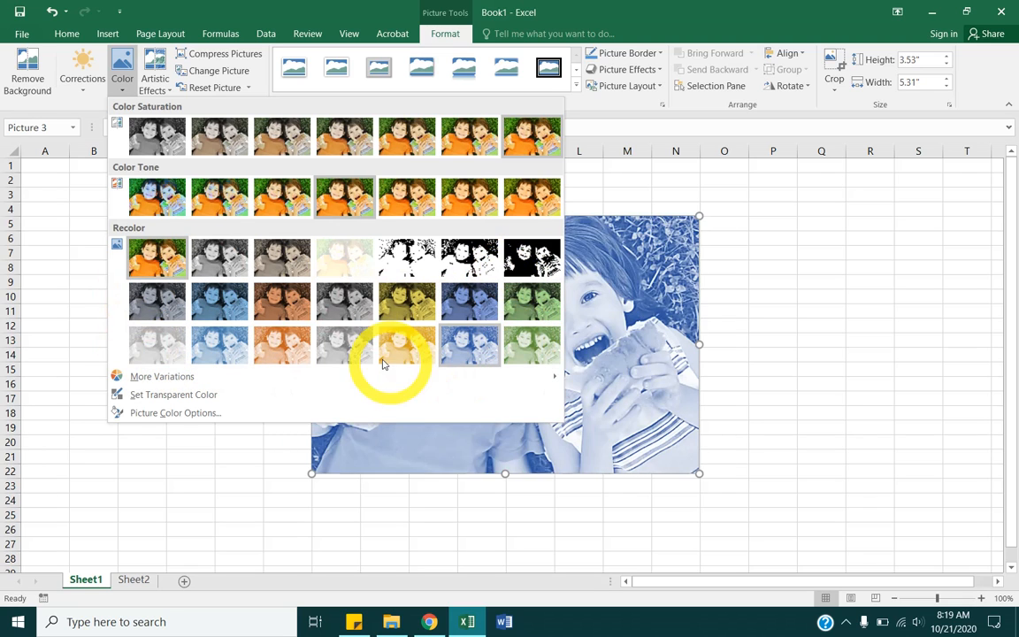
{"action": "left_click", "coordinate": [466, 345]}
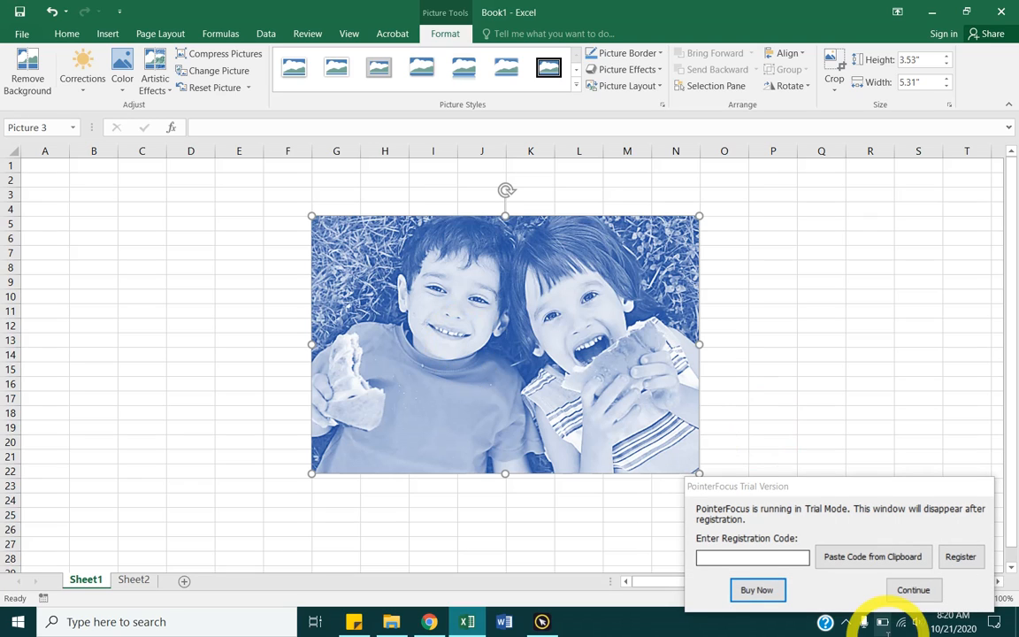
{"action": "left_click", "coordinate": [913, 589]}
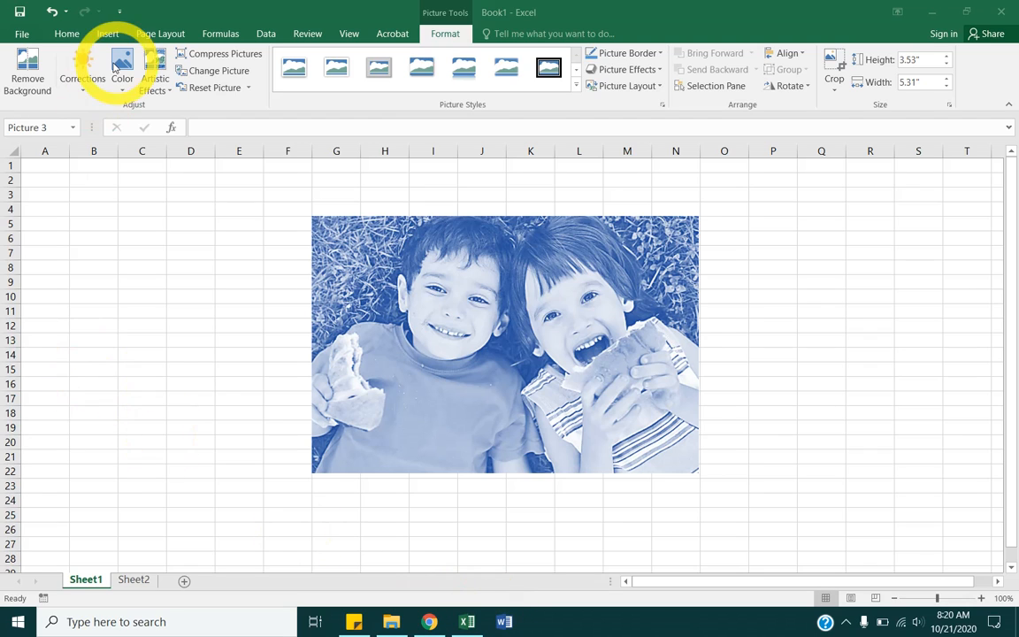
- Apply the sketch-like artistic effect, the fourth preset in the first row, to the blue picture
{"action": "left_click", "coordinate": [165, 89]}
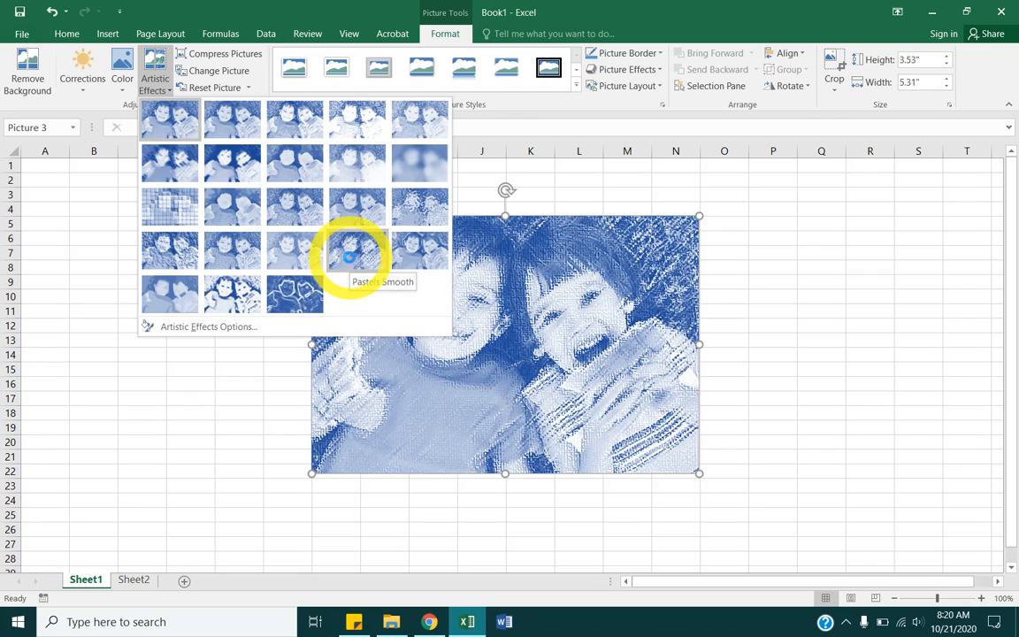
{"action": "left_click", "coordinate": [356, 118]}
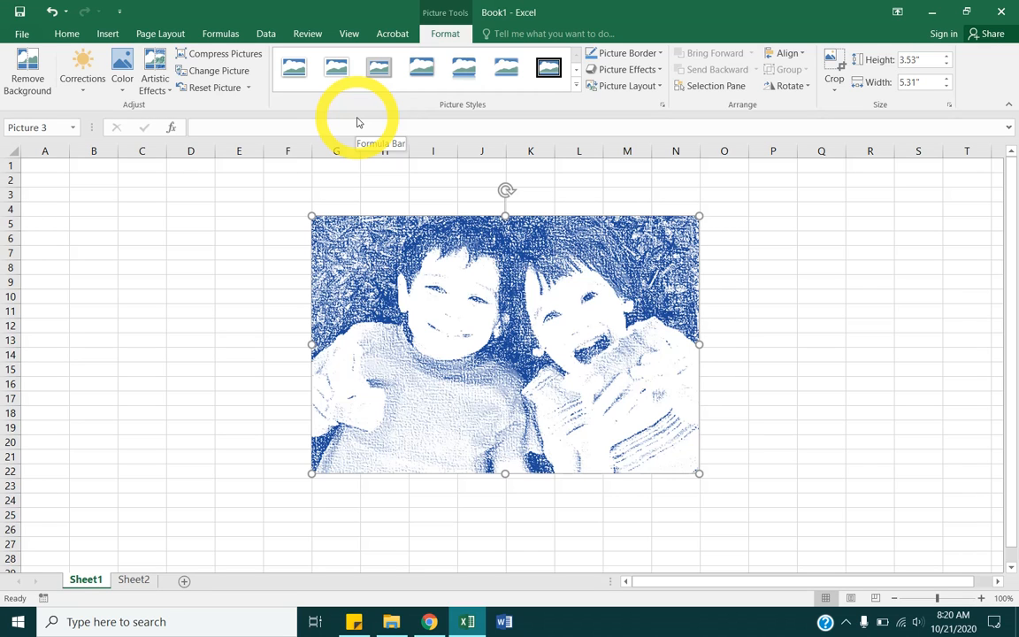
- Shrink the picture proportionally to about 3.09 by 4.65 inches, set its height to 4 inches, and dismiss the trial notice
{"action": "left_click_drag", "start_coordinate": [698, 474], "coordinate": [650, 418]}
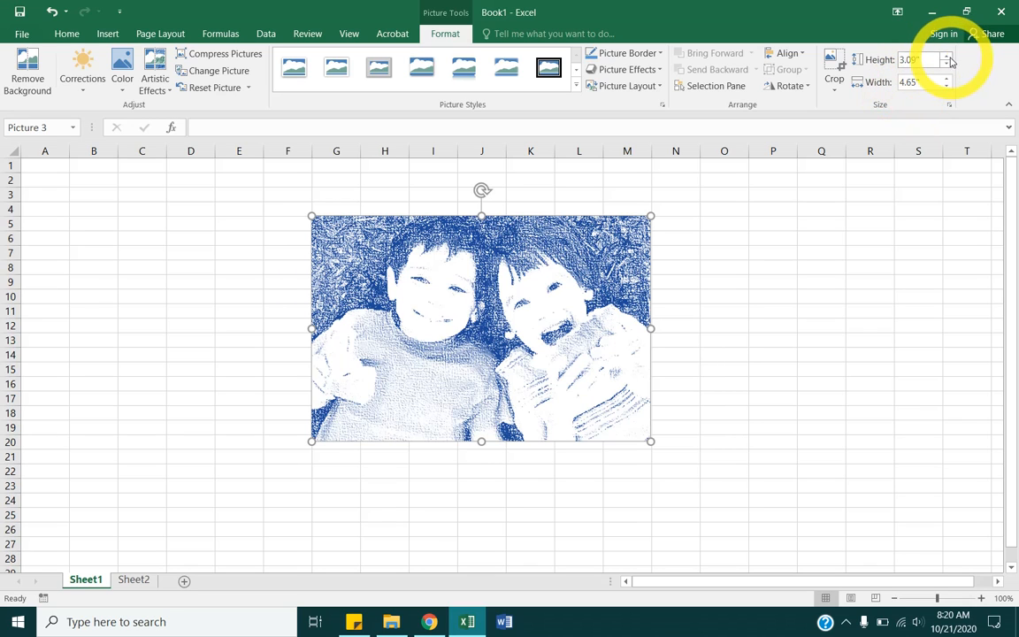
{"action": "left_click", "coordinate": [917, 59]}
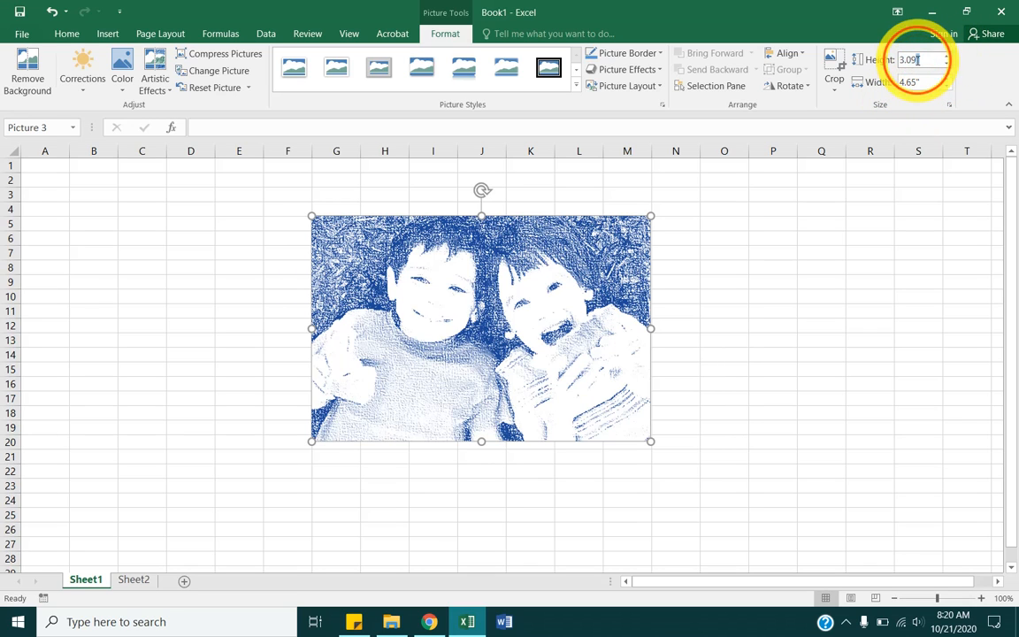
{"action": "double_click", "coordinate": [916, 59]}
{"action": "type", "text": "4"}
{"action": "key", "text": "Return"}
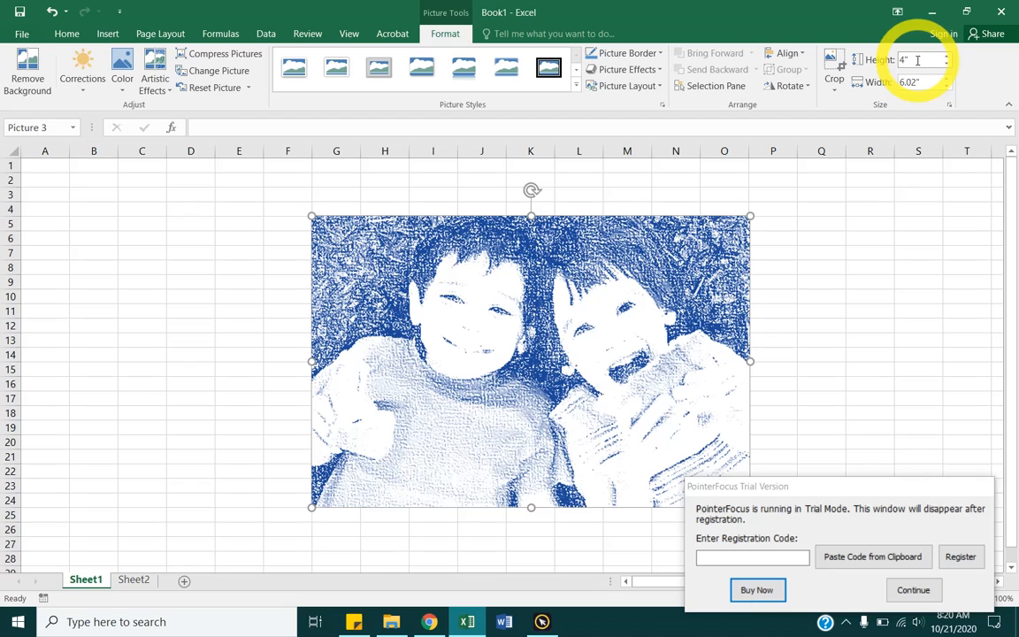
{"action": "left_click", "coordinate": [915, 592]}
- Crop the picture from its right side to about 3.23 inches wide, keeping only the child on the left
{"action": "left_click", "coordinate": [838, 58]}
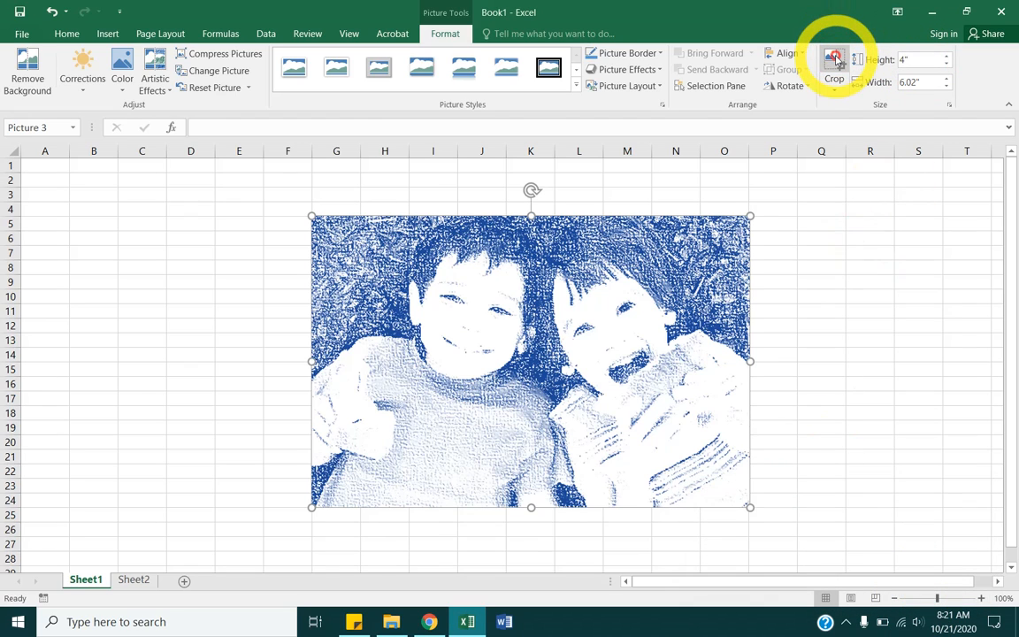
{"action": "left_click", "coordinate": [834, 82]}
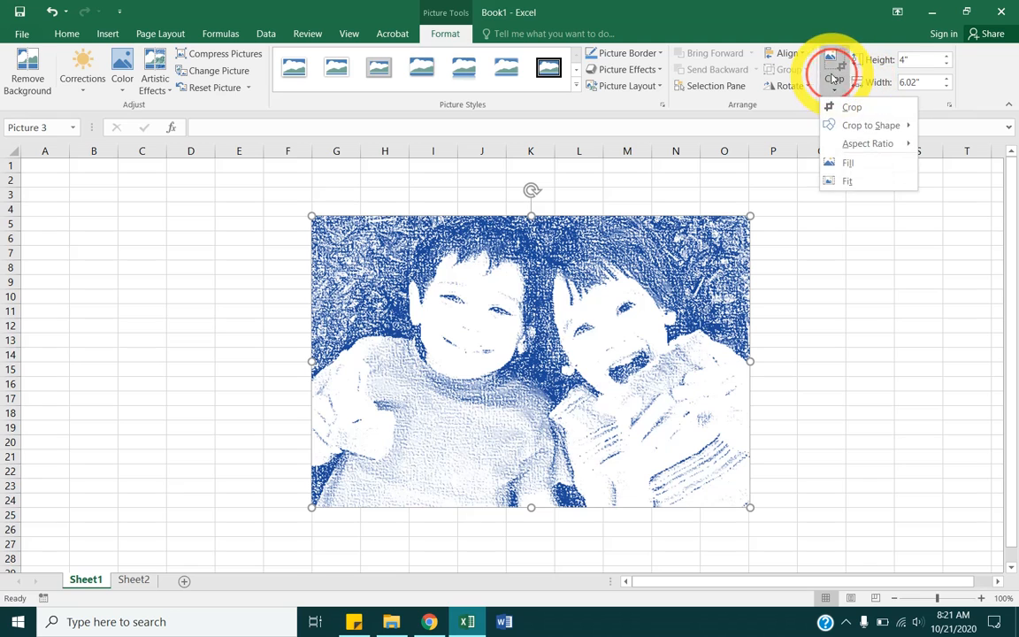
{"action": "left_click", "coordinate": [835, 100]}
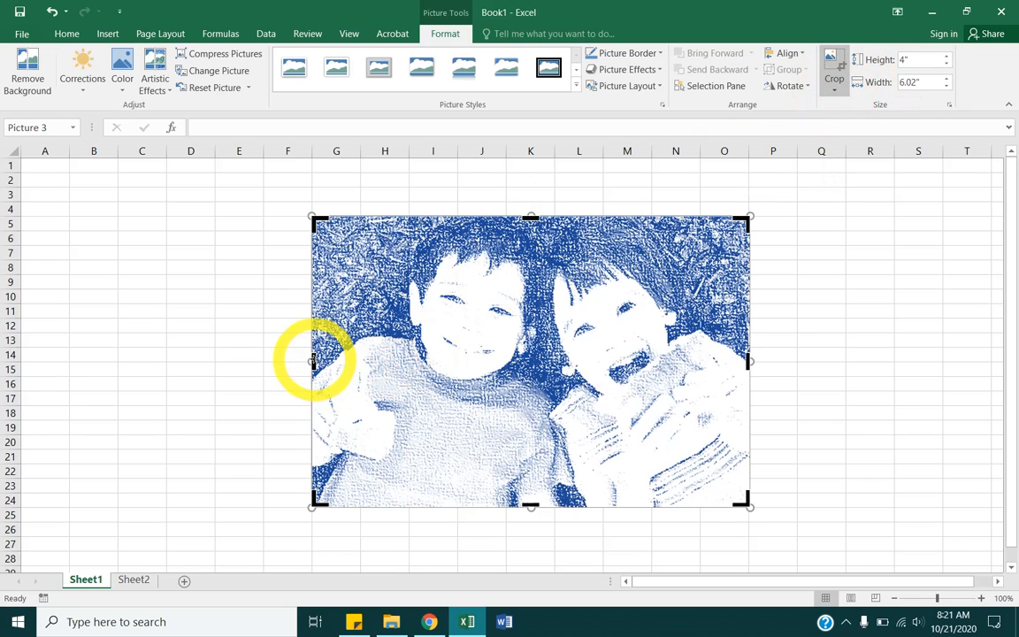
{"action": "left_click_drag", "start_coordinate": [748, 360], "coordinate": [547, 370]}
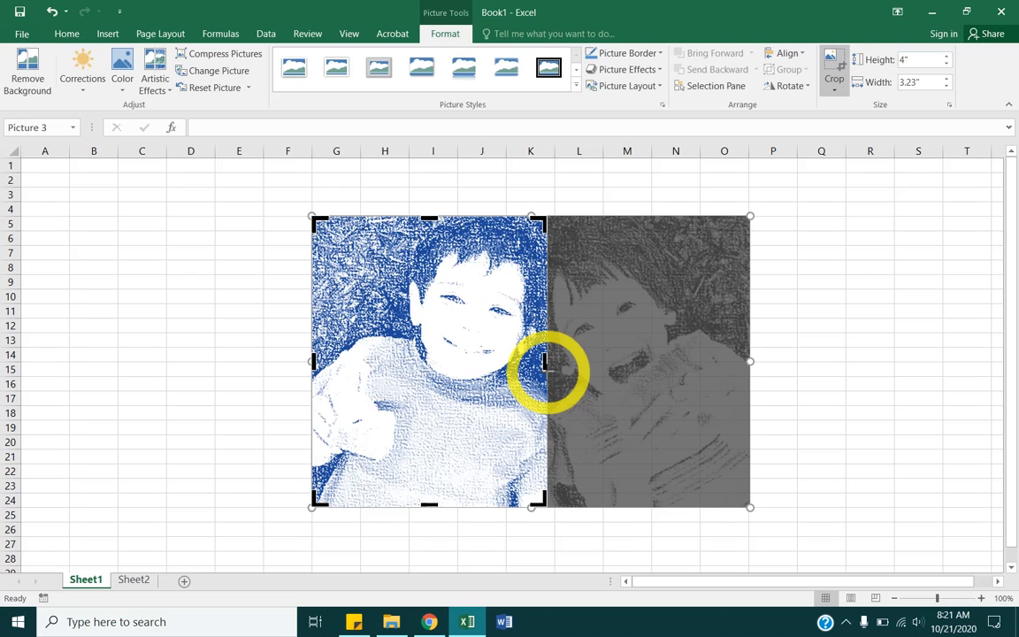
{"action": "mouse_move", "coordinate": [547, 370]}
{"action": "left_mouse_down"}
{"action": "mouse_move", "coordinate": [722, 371]}
{"action": "mouse_move", "coordinate": [584, 383]}
{"action": "mouse_move", "coordinate": [522, 372]}
{"action": "mouse_move", "coordinate": [546, 370]}
{"action": "left_mouse_up"}
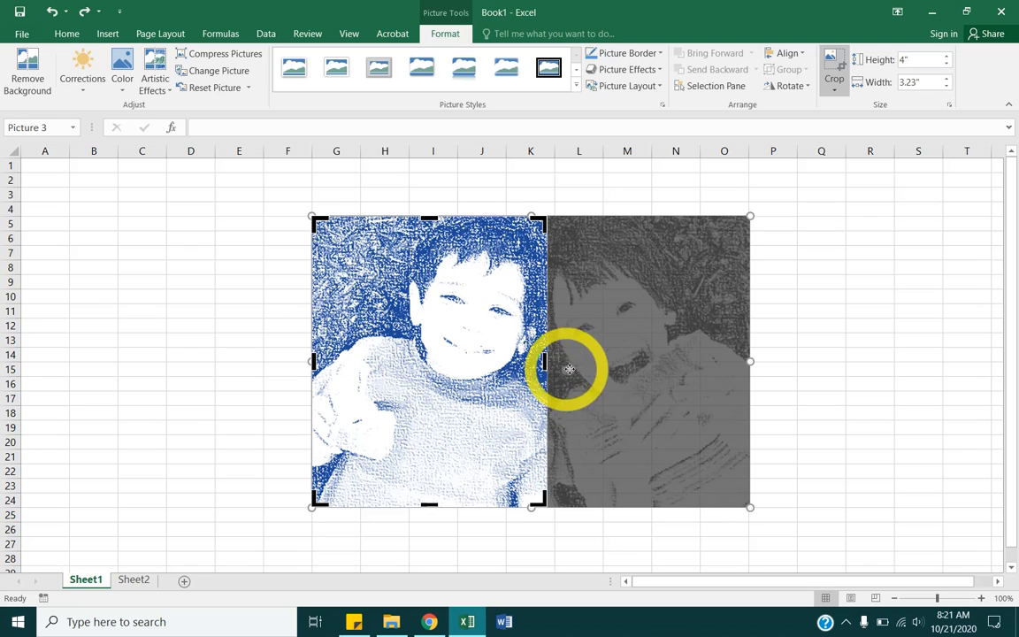
{"action": "left_click", "coordinate": [547, 193]}
{"action": "left_click", "coordinate": [489, 276]}
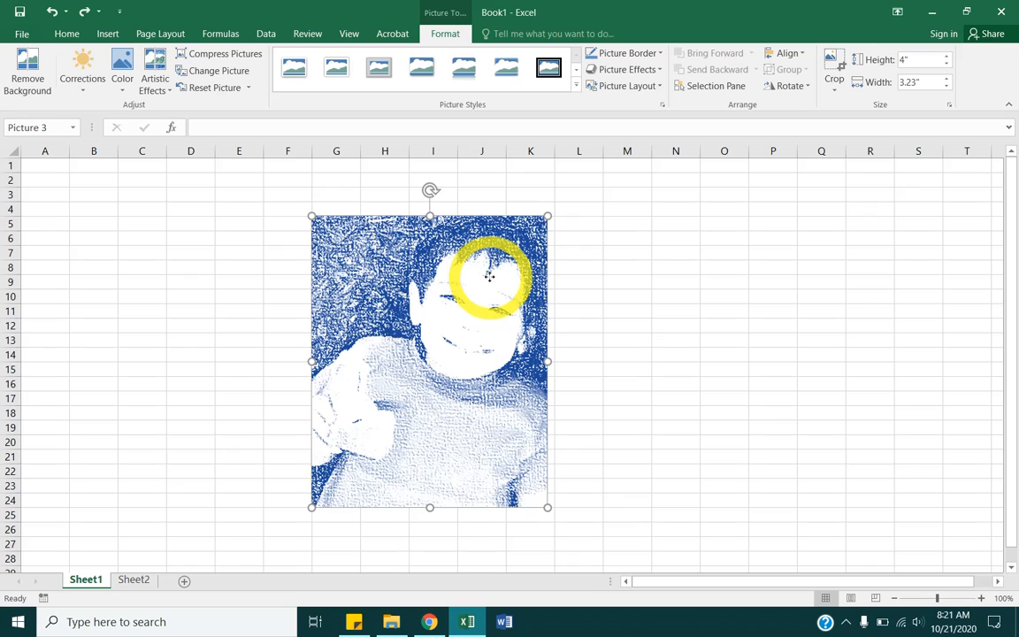
- Move the cropped picture up and left so its upper-left corner sits around cell F4
{"action": "left_click_drag", "start_coordinate": [489, 277], "coordinate": [467, 239]}
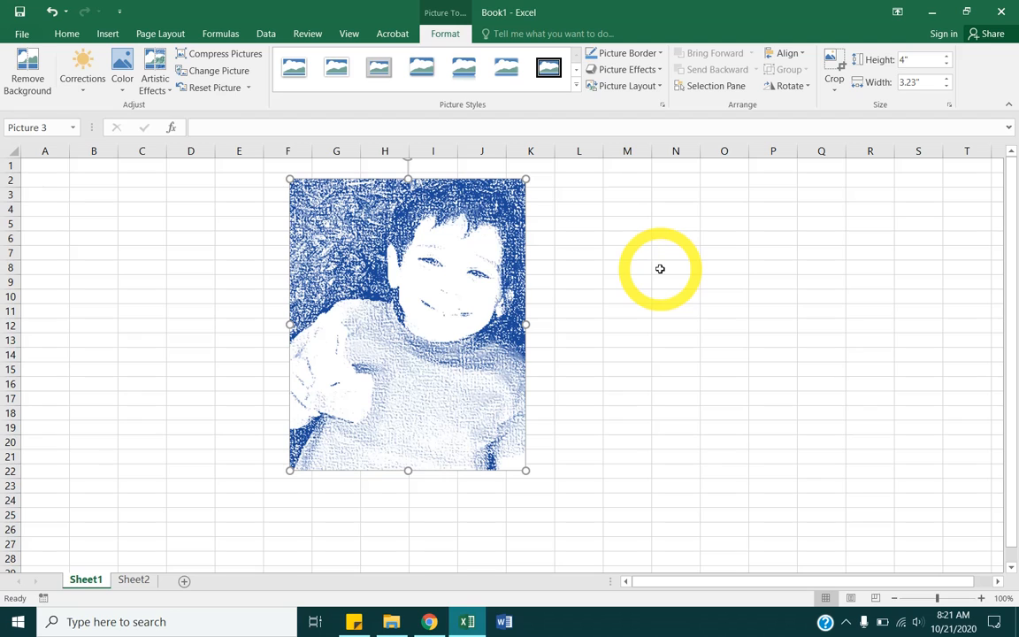
{"action": "left_click_drag", "start_coordinate": [427, 336], "coordinate": [426, 366]}
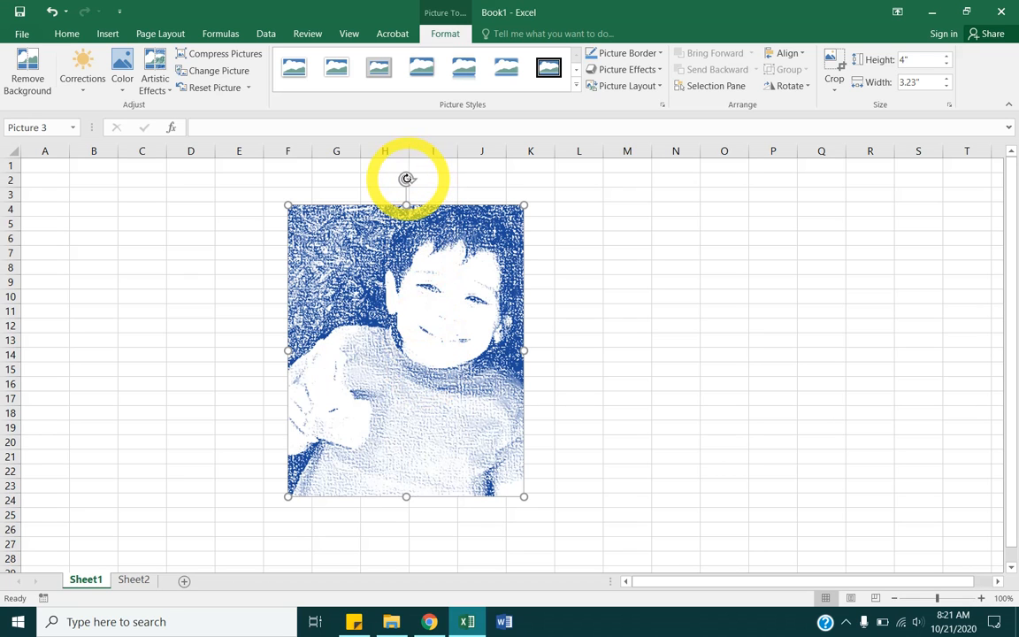
{"action": "mouse_move", "coordinate": [406, 178]}
{"action": "left_mouse_down"}
{"action": "mouse_move", "coordinate": [485, 227]}
{"action": "mouse_move", "coordinate": [506, 386]}
{"action": "mouse_move", "coordinate": [314, 369]}
{"action": "mouse_move", "coordinate": [288, 306]}
{"action": "mouse_move", "coordinate": [358, 218]}
{"action": "mouse_move", "coordinate": [481, 259]}
{"action": "mouse_move", "coordinate": [339, 192]}
{"action": "mouse_move", "coordinate": [406, 177]}
{"action": "left_mouse_up"}
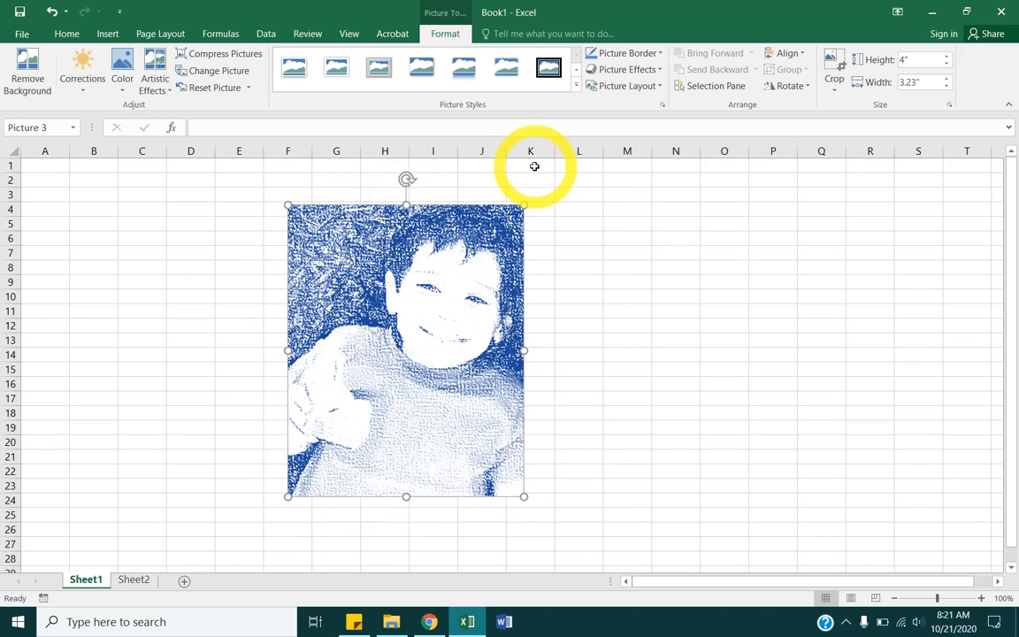
- Flip the cropped picture horizontally and dismiss the trial notice
{"action": "left_click", "coordinate": [790, 86]}
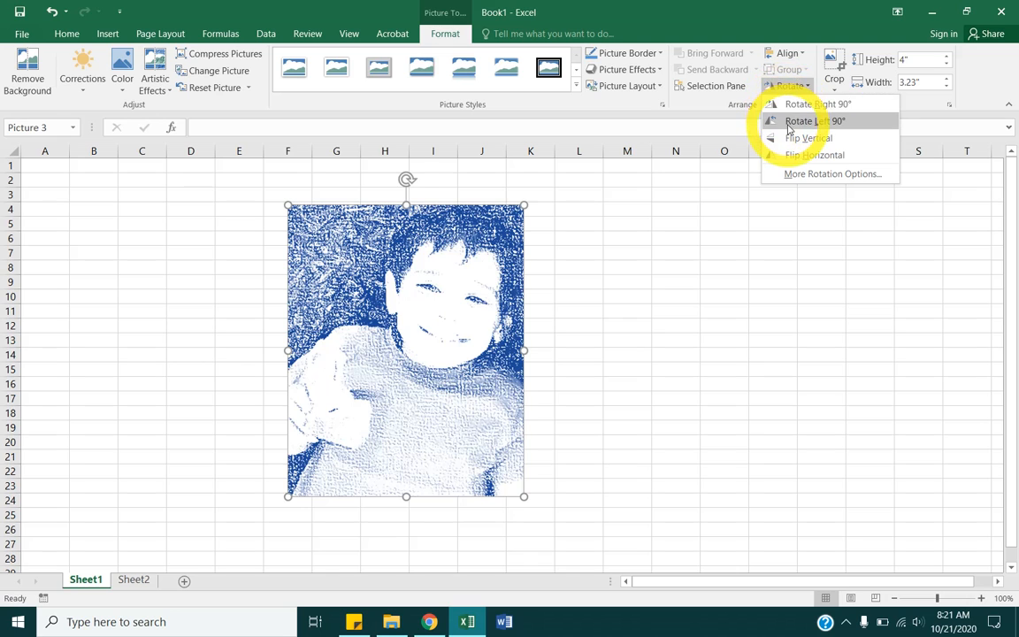
{"action": "left_click", "coordinate": [790, 123]}
{"action": "left_click", "coordinate": [792, 104]}
{"action": "left_click", "coordinate": [792, 103]}
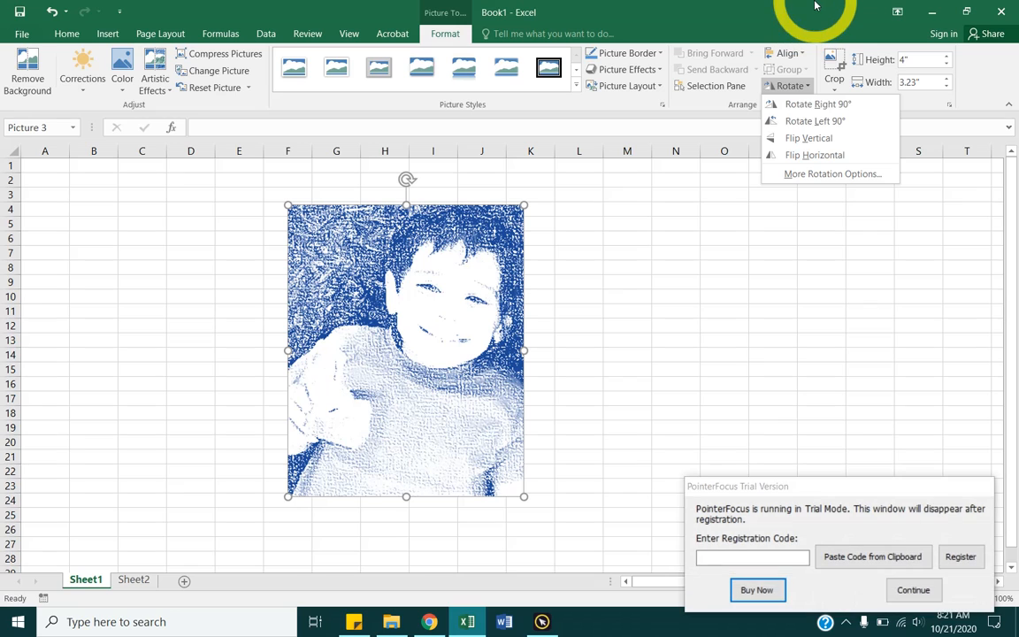
{"action": "left_click", "coordinate": [913, 590]}
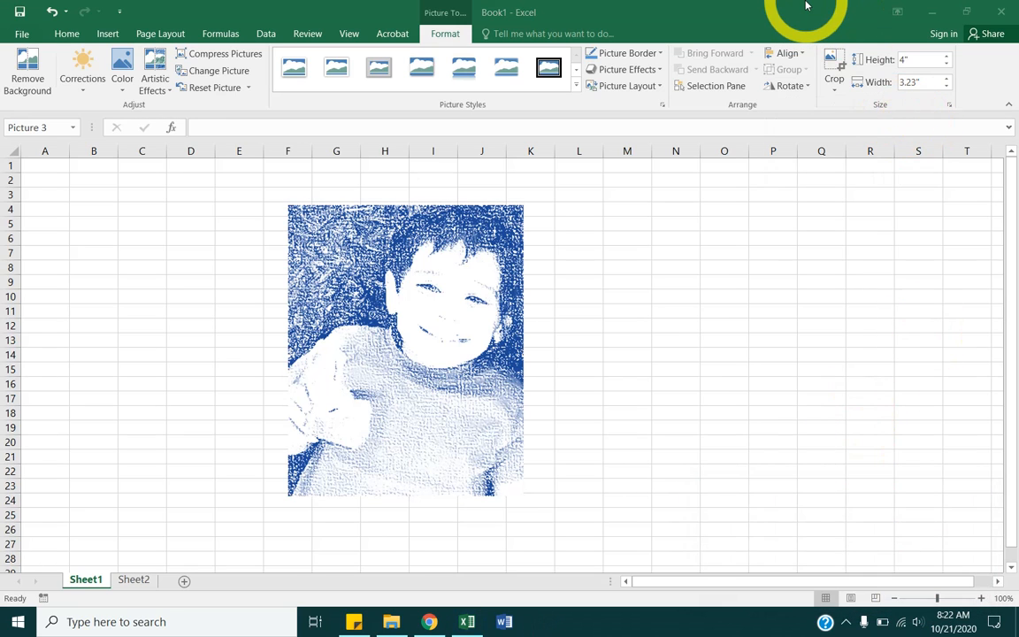
{"action": "left_click", "coordinate": [800, 86]}
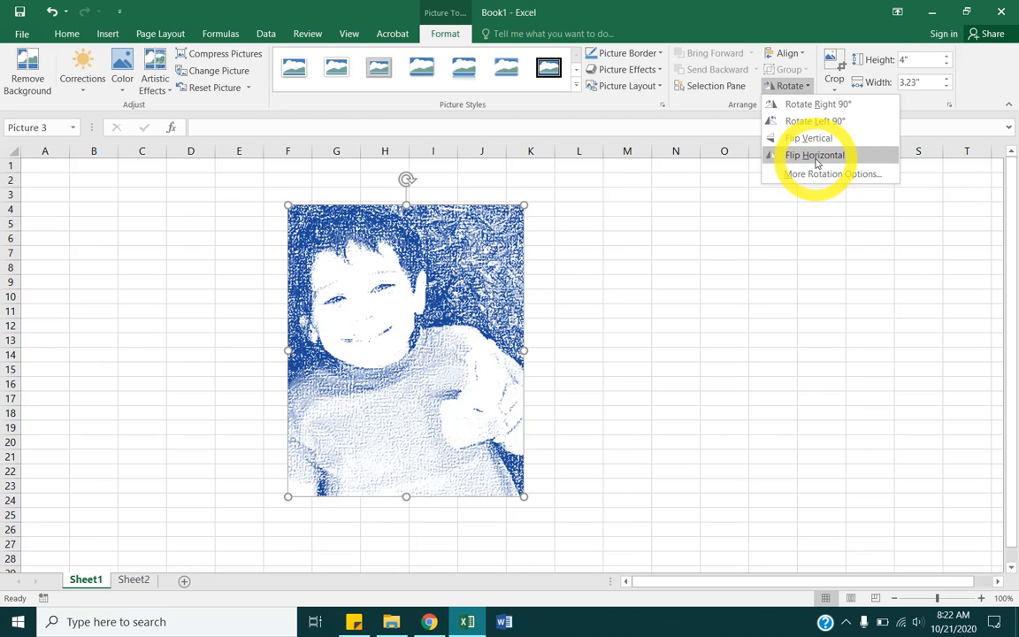
{"action": "left_click", "coordinate": [815, 157]}
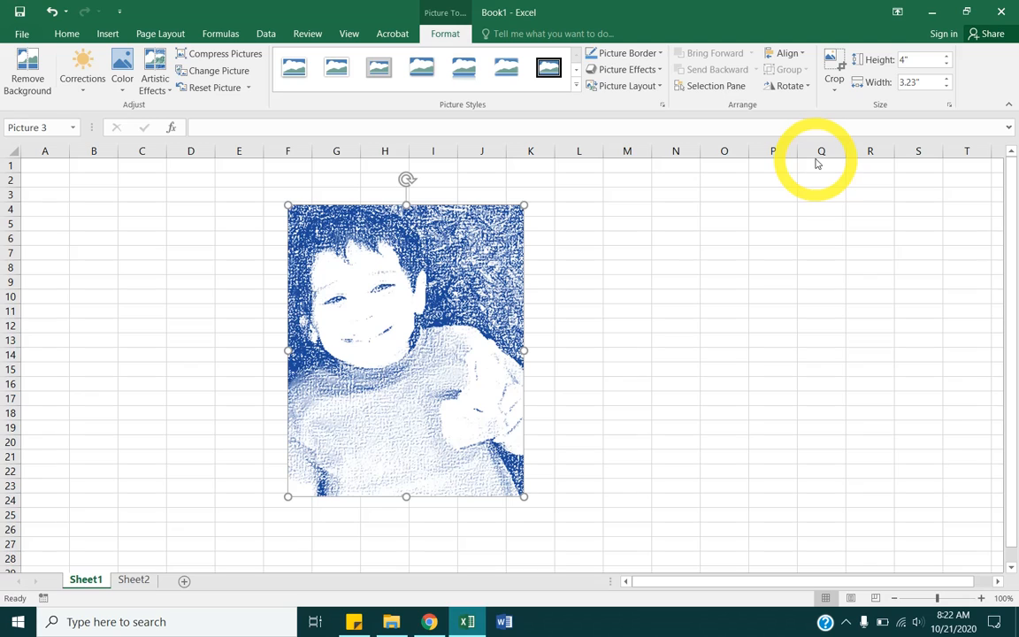
- Open the picture's size properties, rotate it freehand to about 25°, set the rotation to 45°, and dismiss the trial notice
{"action": "right_click", "coordinate": [426, 298]}
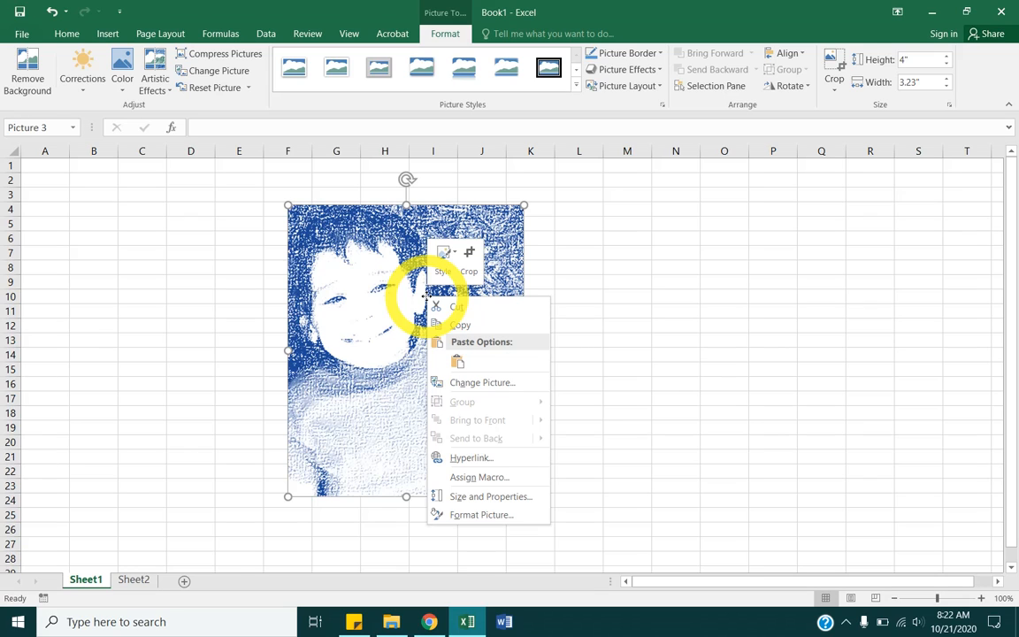
{"action": "left_click", "coordinate": [495, 497]}
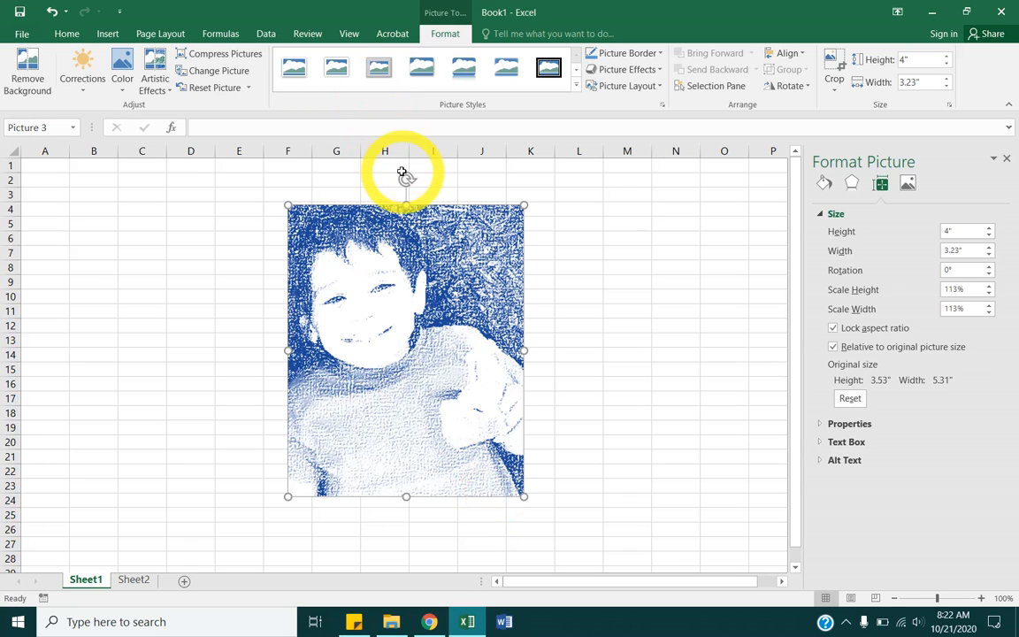
{"action": "left_click_drag", "start_coordinate": [406, 179], "coordinate": [485, 198]}
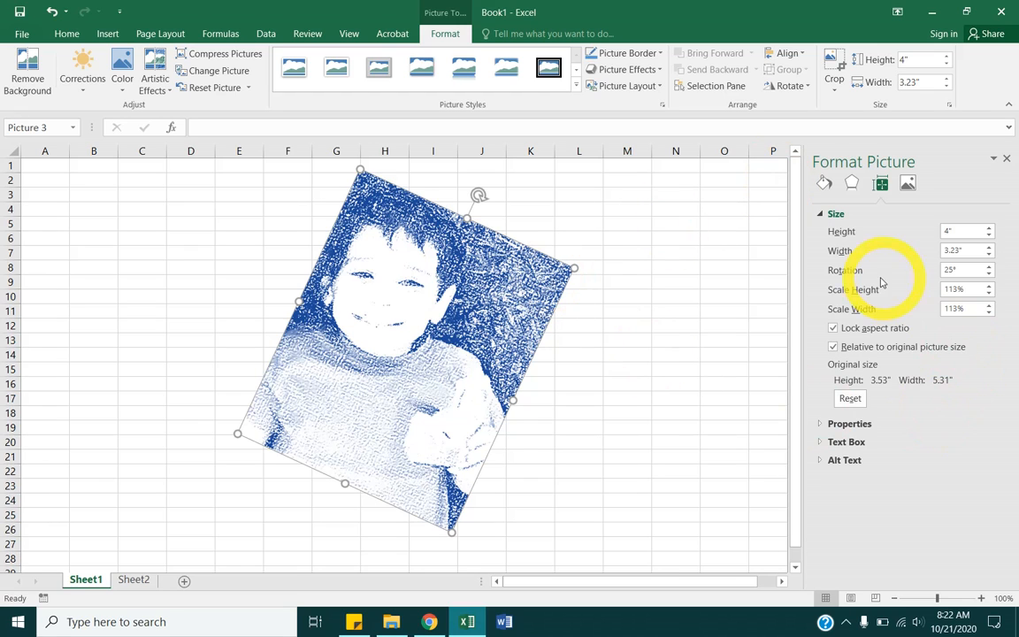
{"action": "left_click", "coordinate": [955, 269]}
{"action": "double_click", "coordinate": [955, 269]}
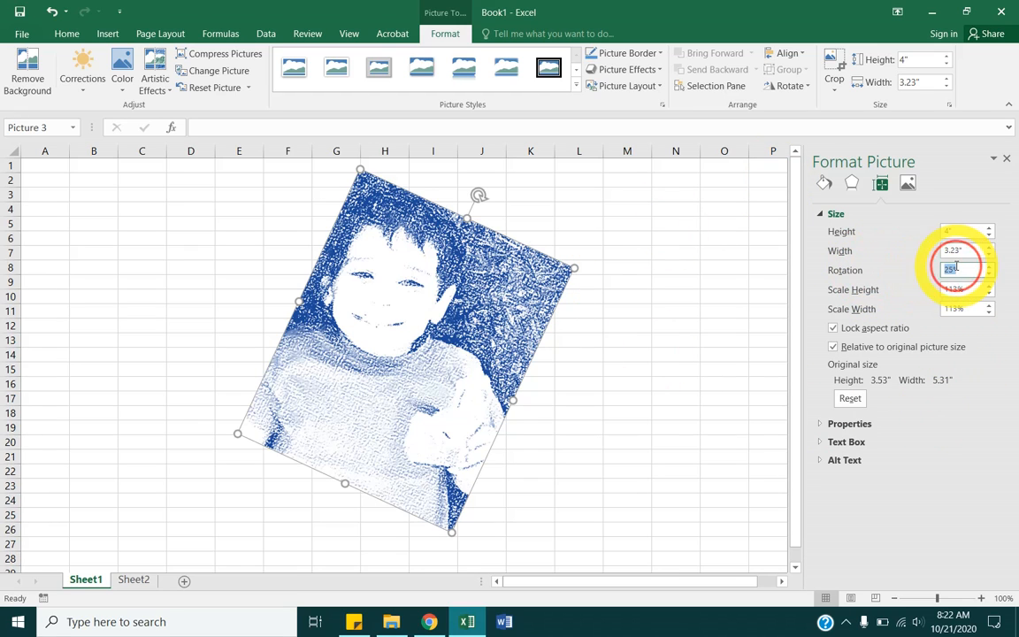
{"action": "type", "text": "45"}
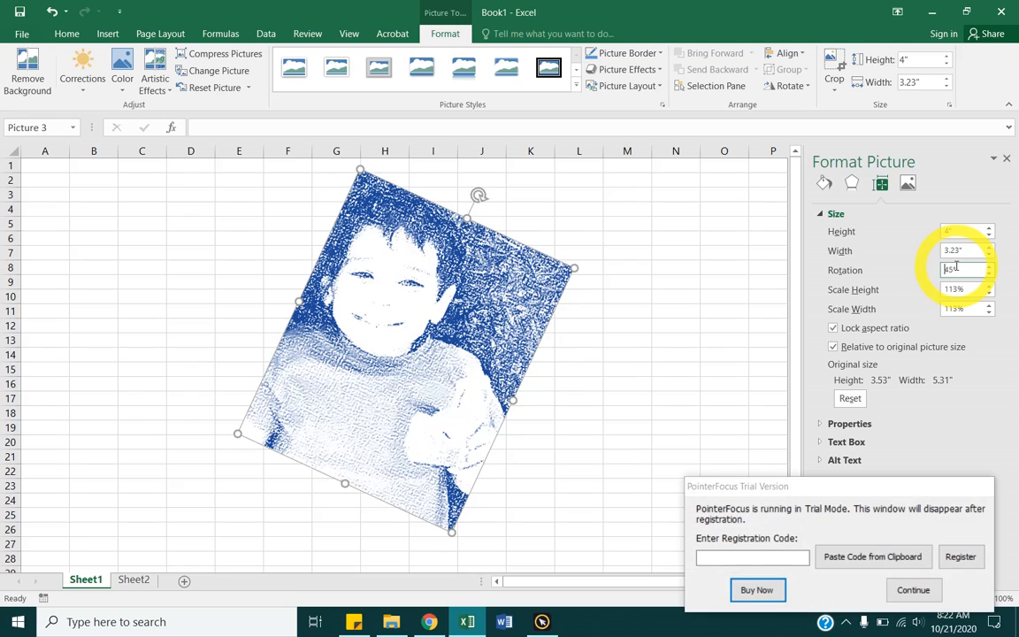
{"action": "key", "text": "Return"}
{"action": "left_click", "coordinate": [913, 589]}
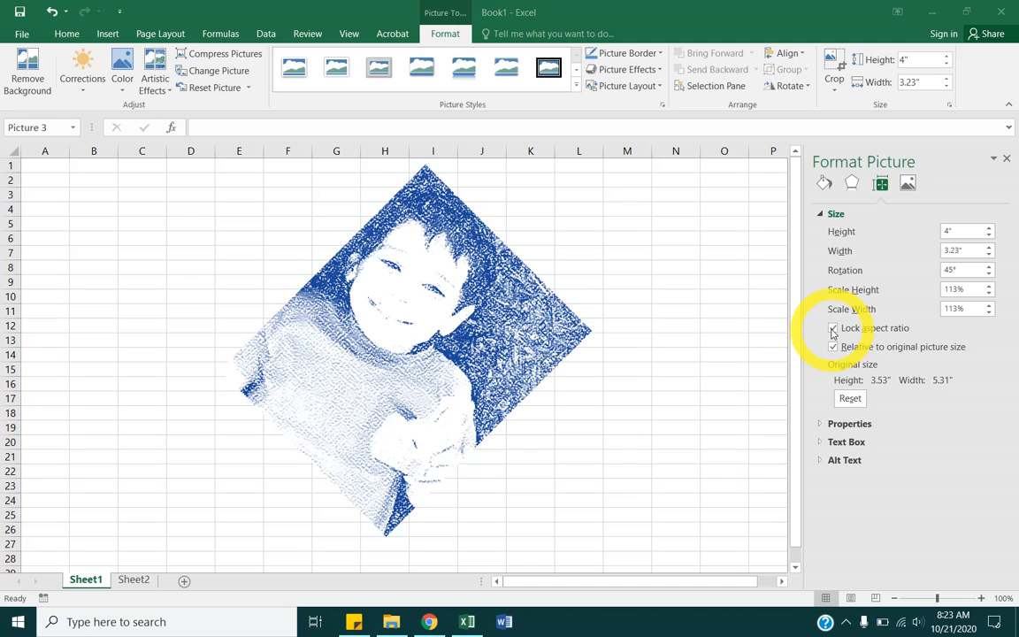
- Reset the picture to its original size, clearing its rotation, flip and crop
{"action": "left_click", "coordinate": [852, 400]}
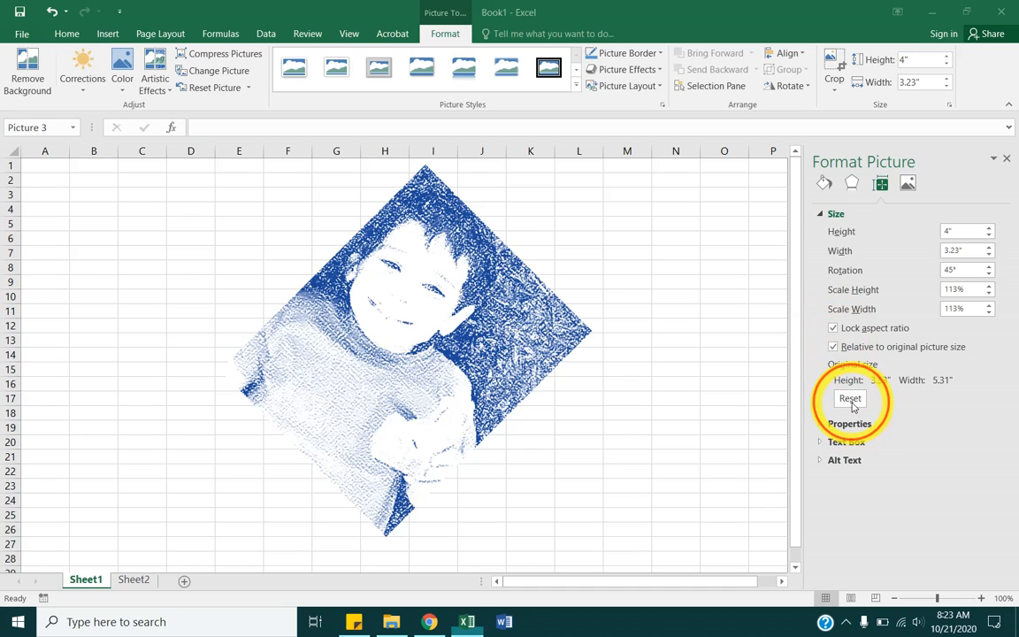
{"action": "left_click", "coordinate": [851, 400]}
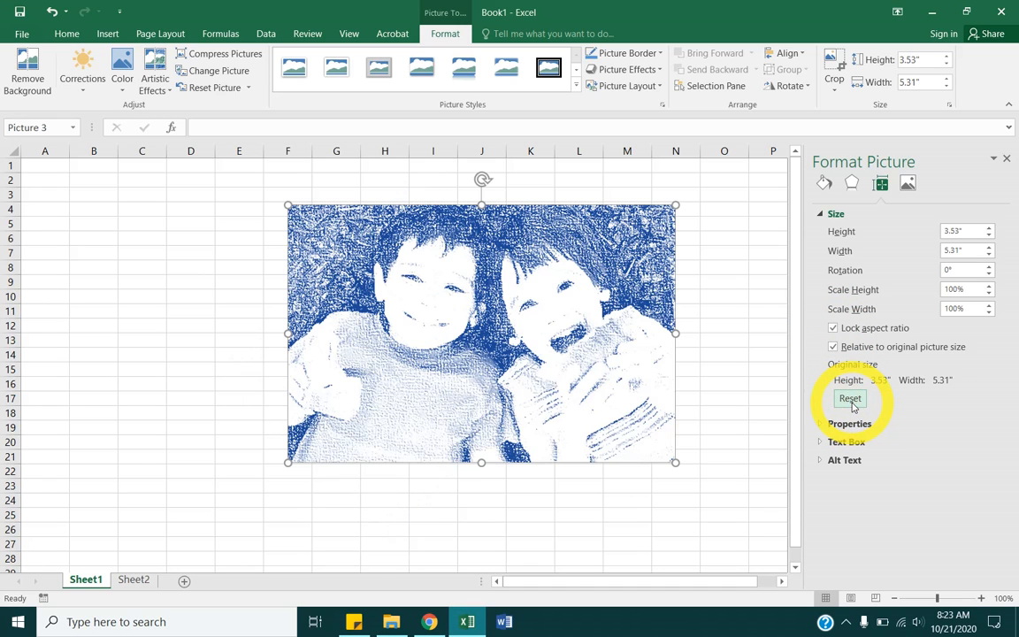
{"action": "left_click", "coordinate": [852, 404]}
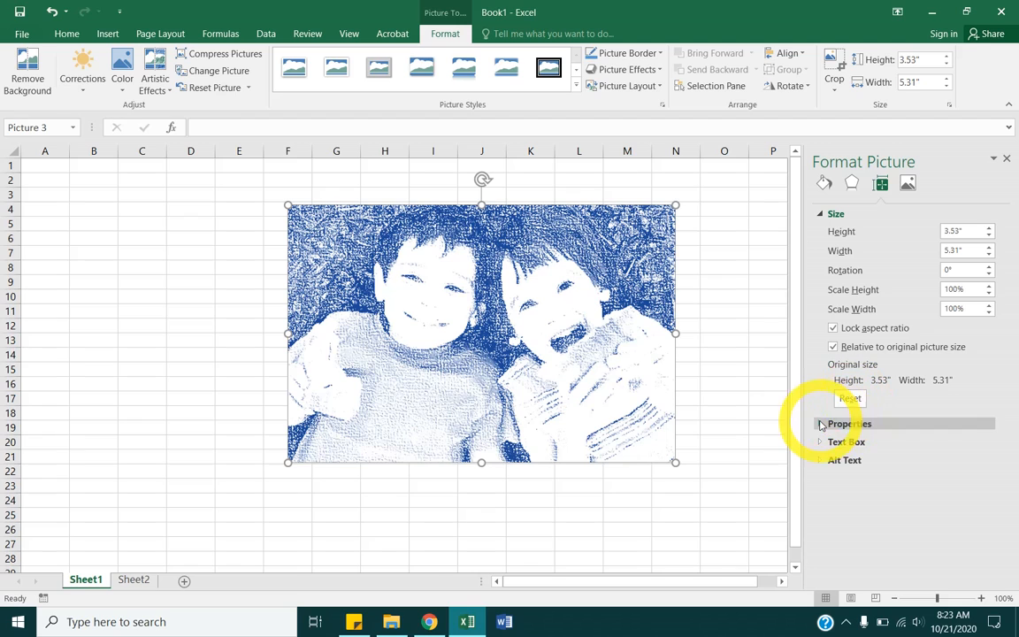
- Examine the picture's Properties, Text Box and Alt Text settings, including the alt text title and description fields, without changing any
{"action": "left_click", "coordinate": [819, 423]}
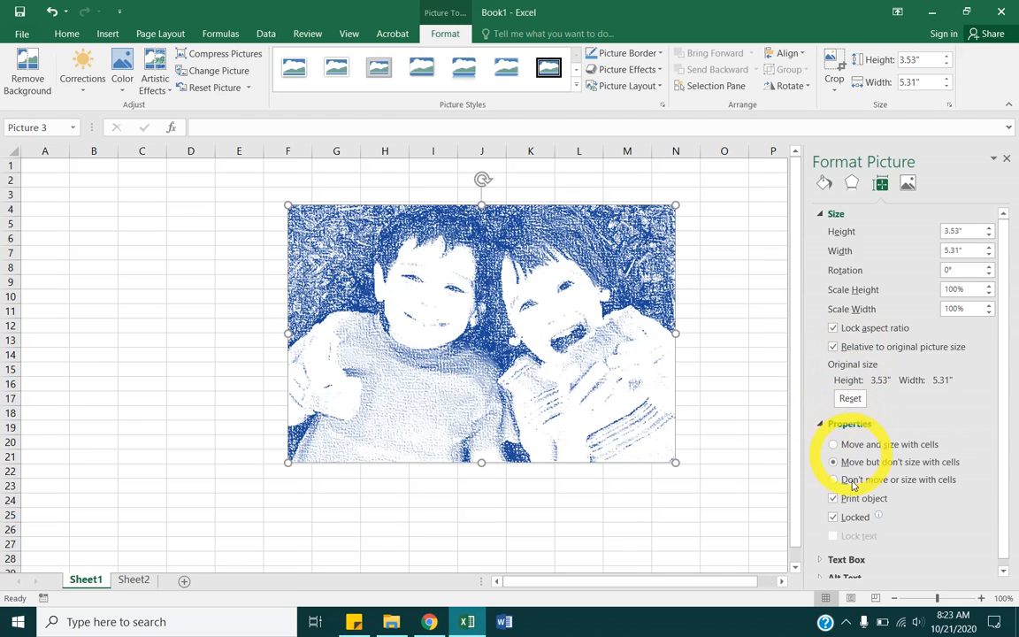
{"action": "left_click", "coordinate": [824, 424]}
{"action": "left_click", "coordinate": [823, 442]}
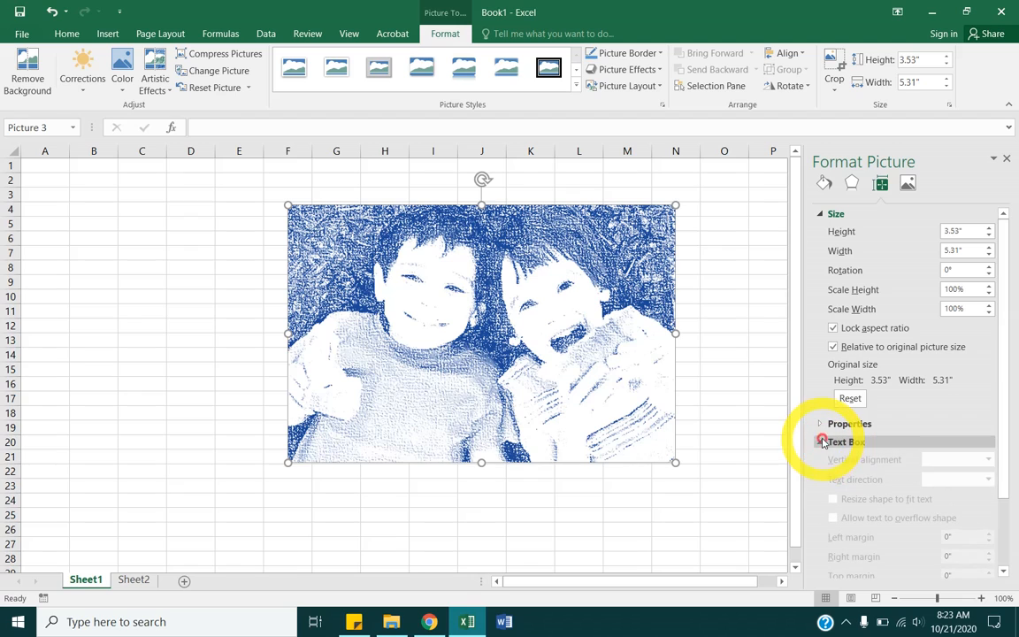
{"action": "left_click", "coordinate": [824, 441]}
{"action": "left_click", "coordinate": [821, 460]}
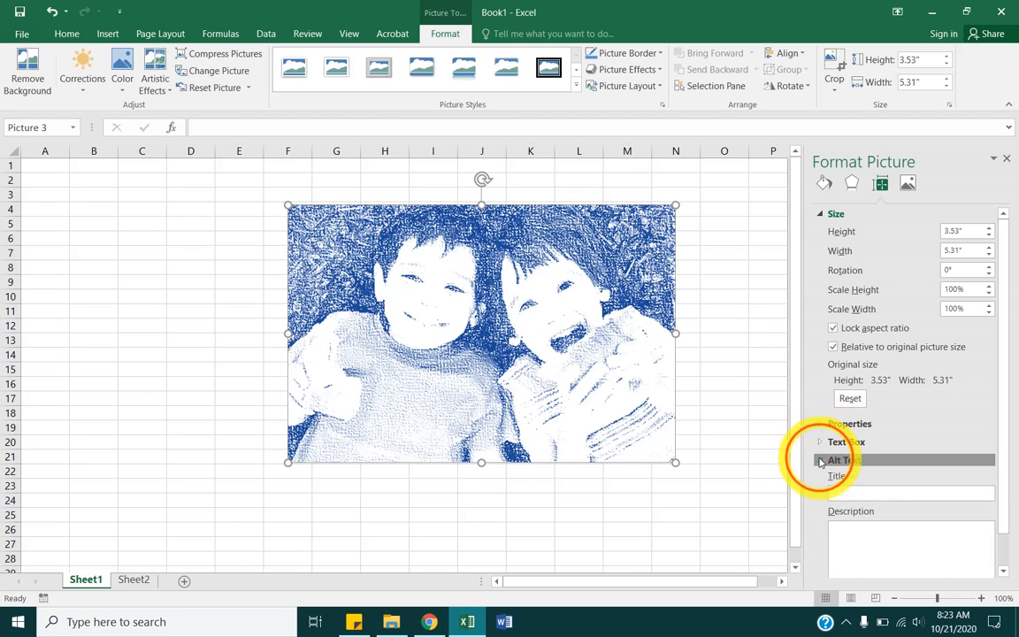
{"action": "left_click", "coordinate": [820, 460]}
{"action": "left_click", "coordinate": [820, 460]}
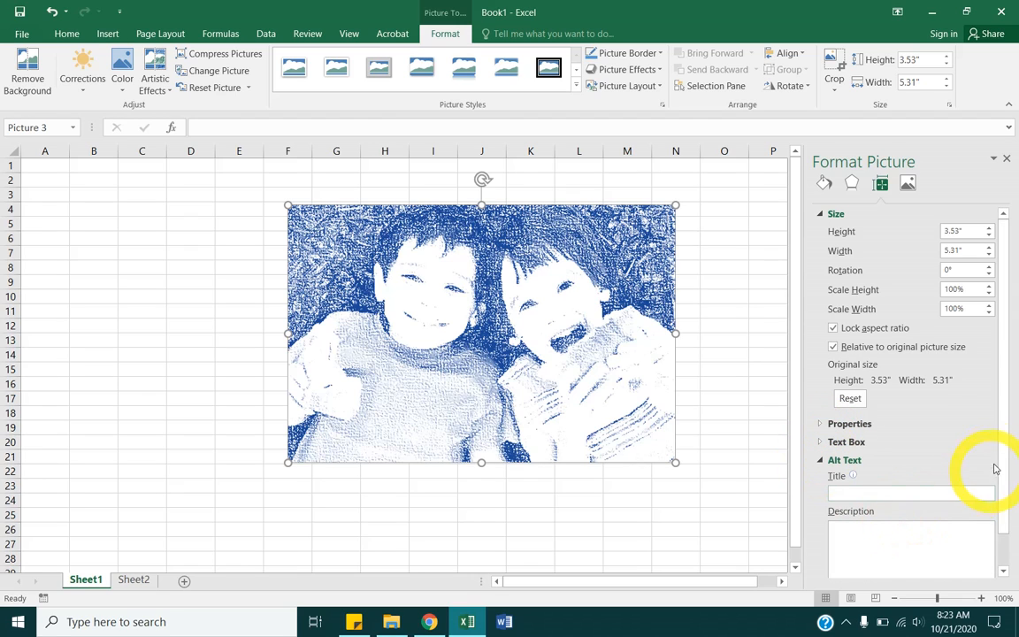
{"action": "left_click_drag", "start_coordinate": [1003, 475], "coordinate": [1007, 531]}
{"action": "left_click", "coordinate": [876, 456]}
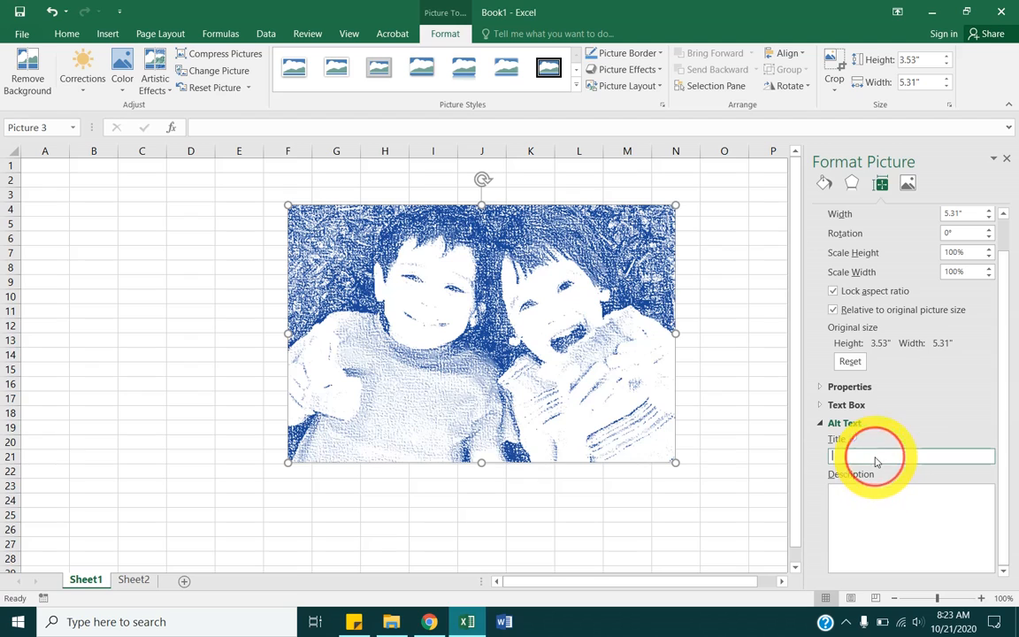
{"action": "left_click", "coordinate": [888, 534]}
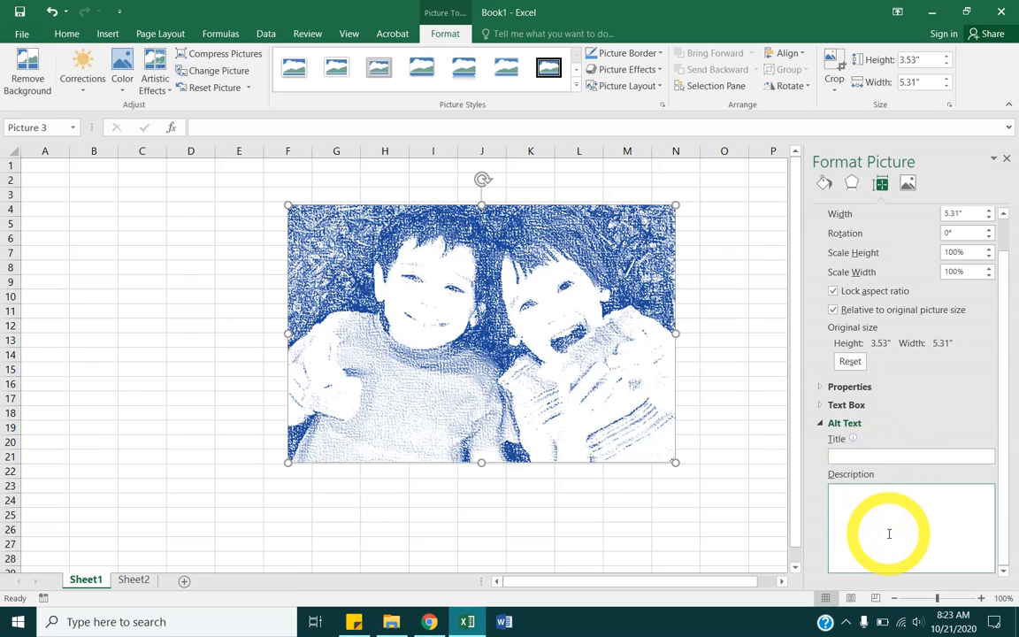
{"action": "left_click", "coordinate": [823, 425]}
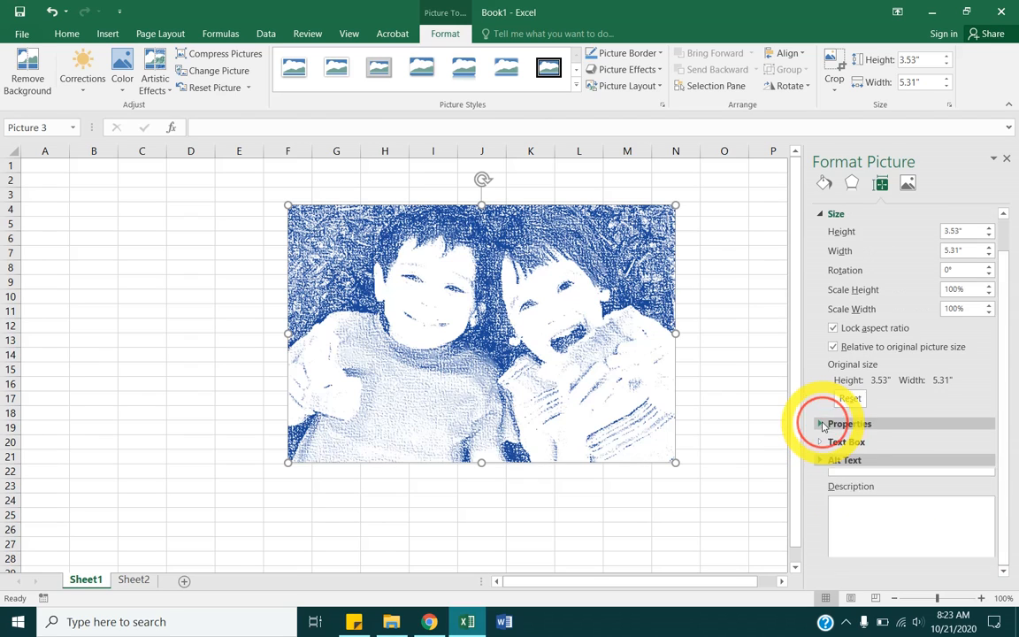
- Review the picture's effects categories and its fill and line settings, dismissing the trial notice
{"action": "left_click", "coordinate": [852, 182]}
{"action": "left_click", "coordinate": [878, 183]}
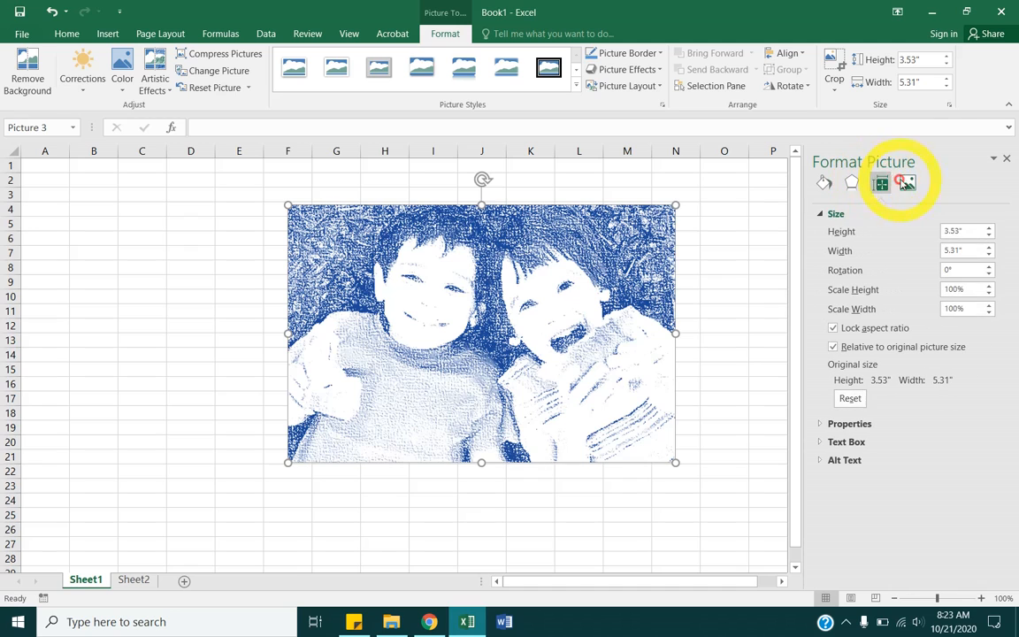
{"action": "left_click", "coordinate": [850, 182]}
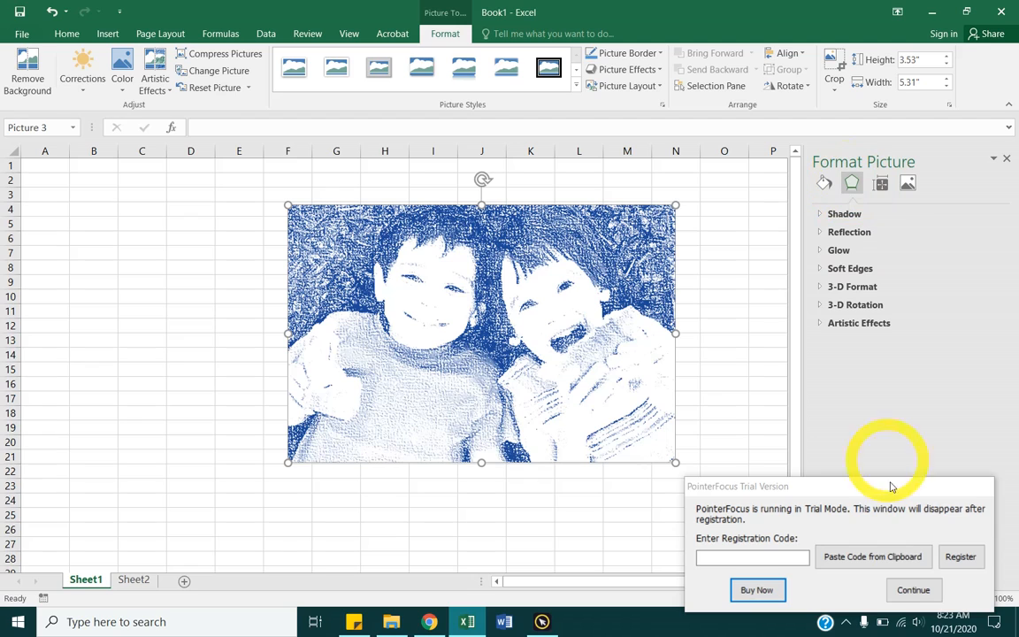
{"action": "left_click", "coordinate": [912, 589]}
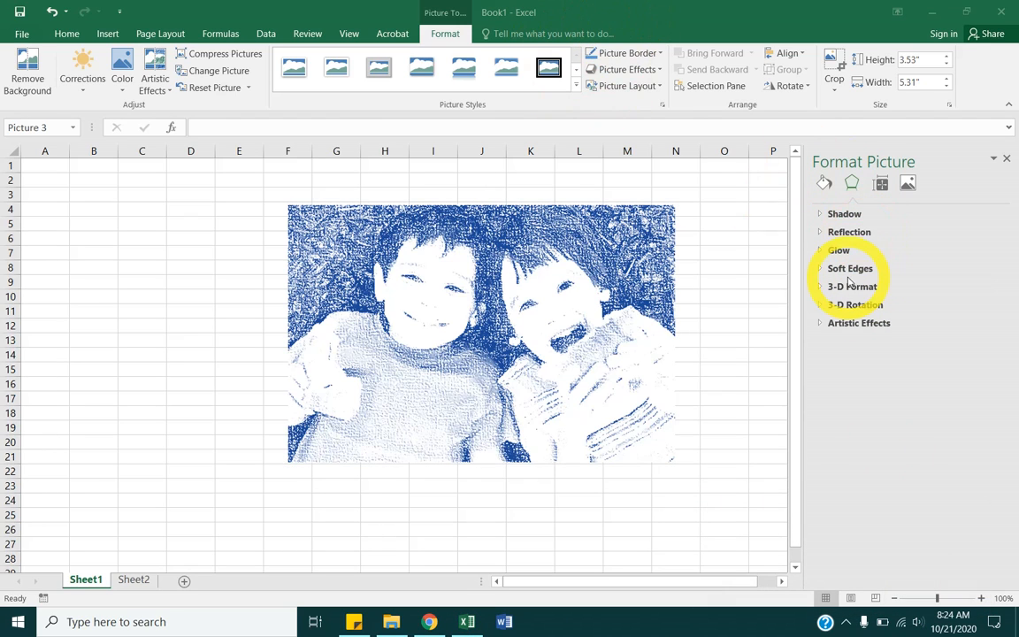
{"action": "left_click", "coordinate": [824, 184]}
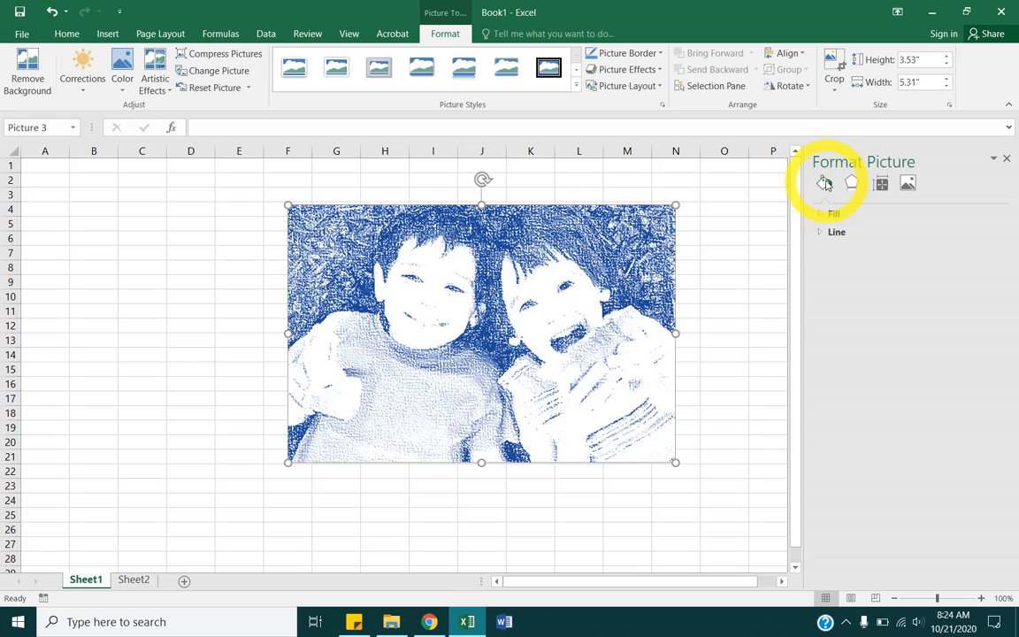
{"action": "left_click", "coordinate": [824, 214]}
{"action": "left_click", "coordinate": [825, 214]}
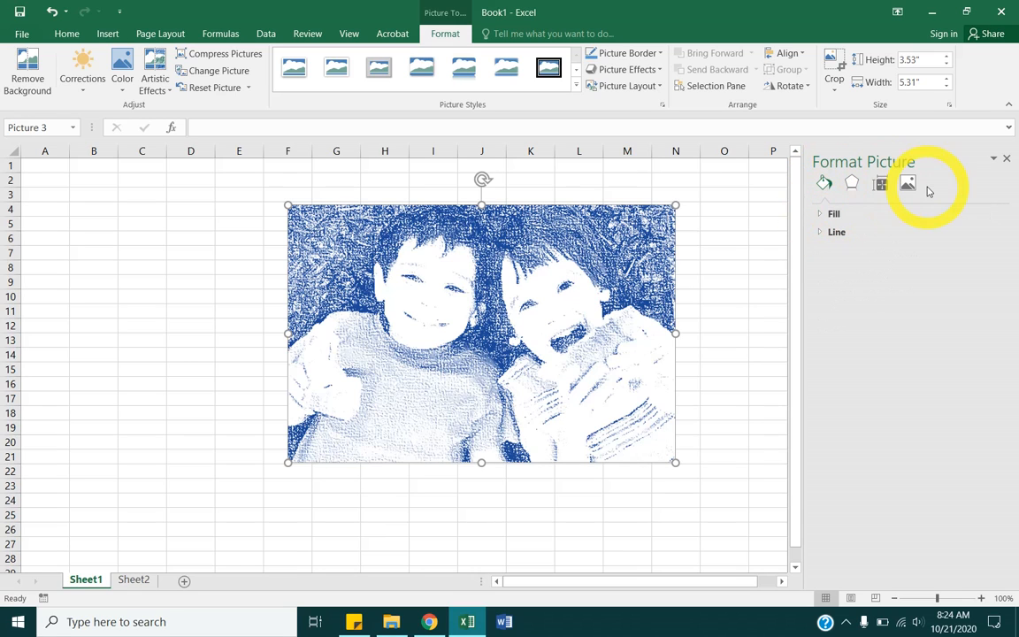
- Close the picture formatting options and reset the picture's formatting to remove the blue recolor and artistic effect
{"action": "left_click", "coordinate": [1007, 159]}
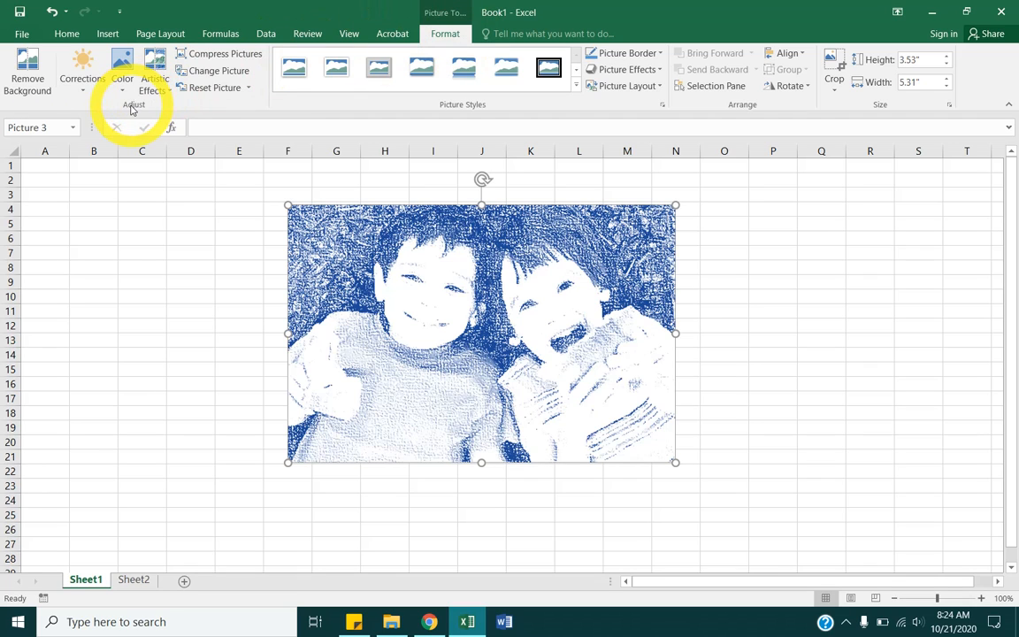
{"action": "left_click", "coordinate": [248, 89]}
{"action": "left_click", "coordinate": [221, 106]}
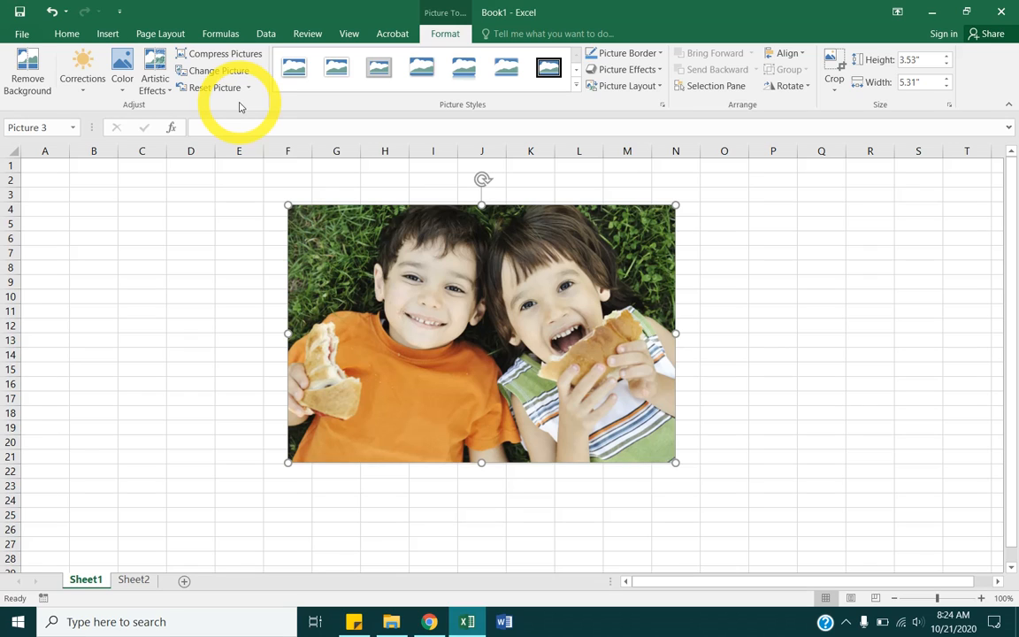
- Add a new worksheet, rename it SmartArt, and dismiss the trial notice
{"action": "left_click", "coordinate": [184, 581]}
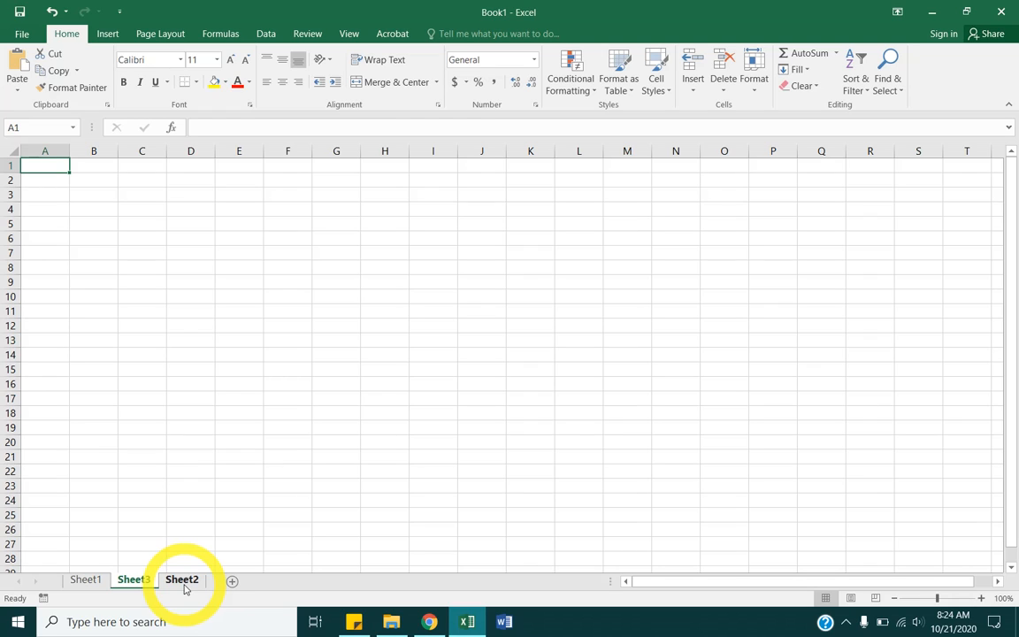
{"action": "double_click", "coordinate": [135, 579]}
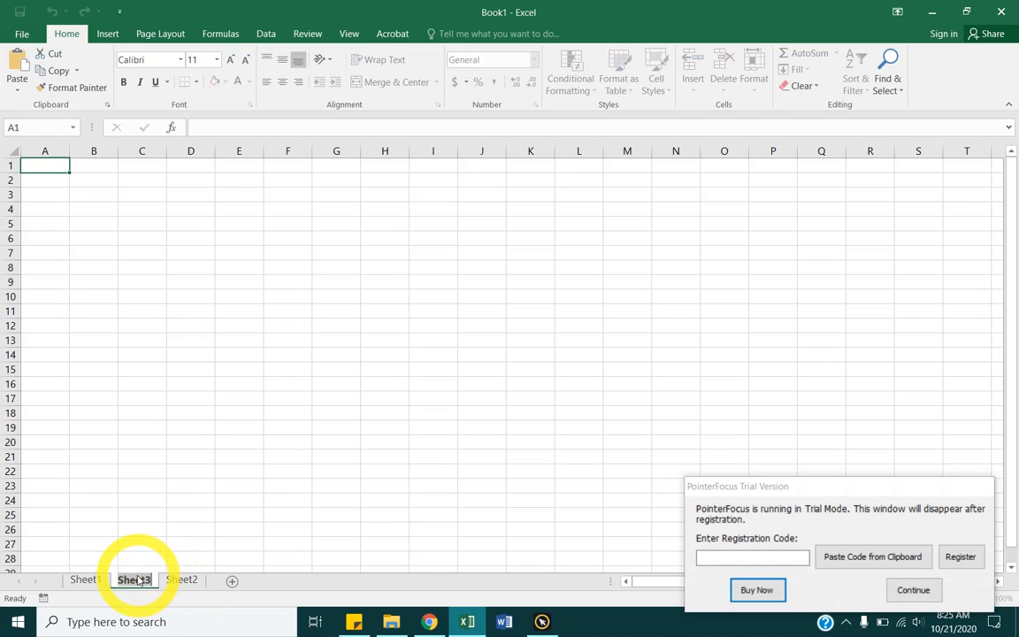
{"action": "type", "text": "SMartArt"}
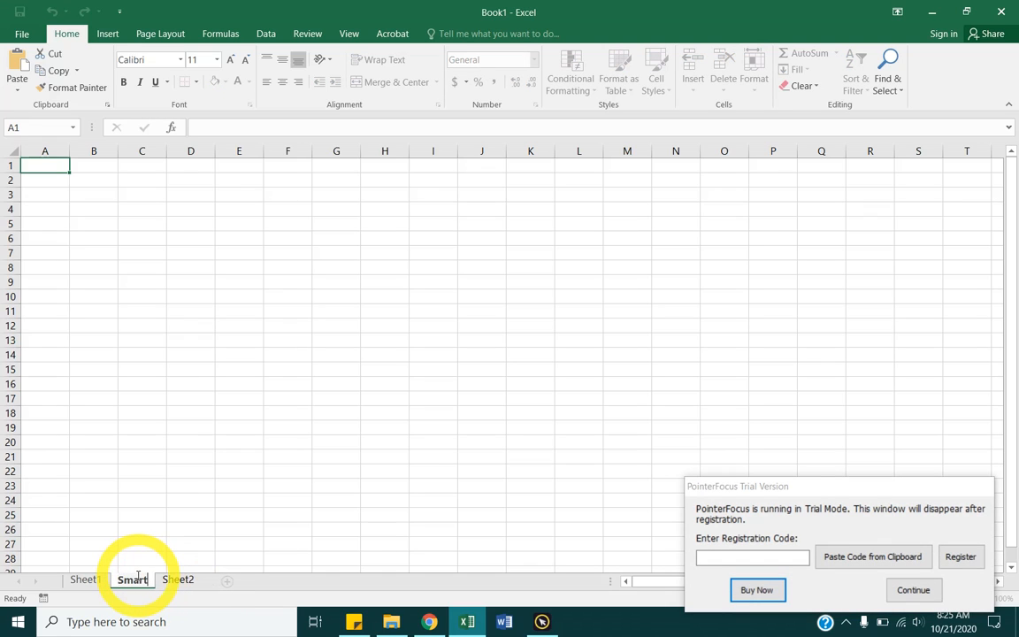
{"action": "key", "text": "Return"}
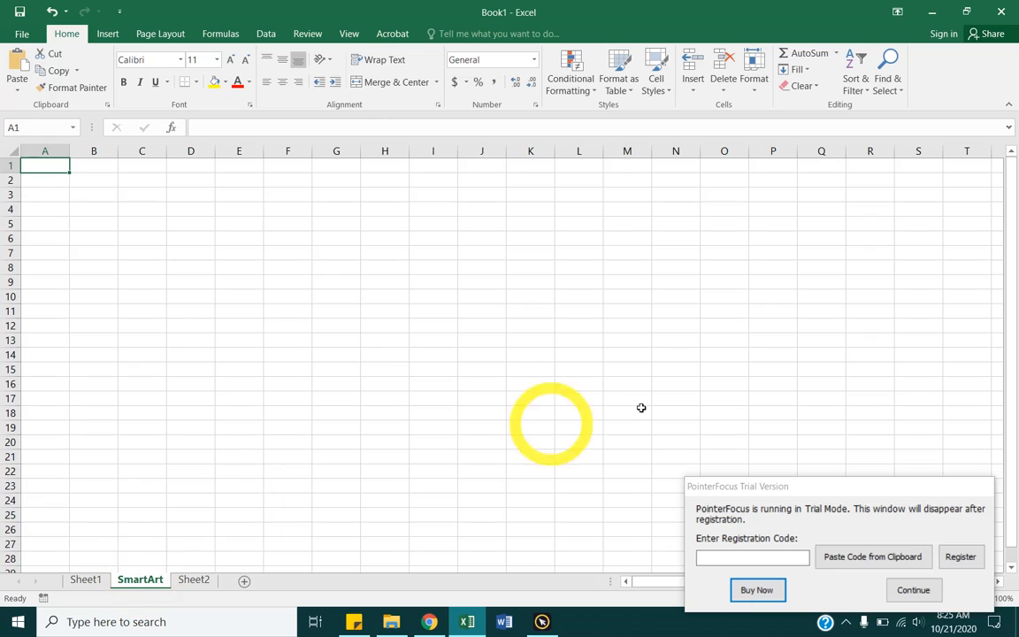
{"action": "left_click", "coordinate": [912, 584]}
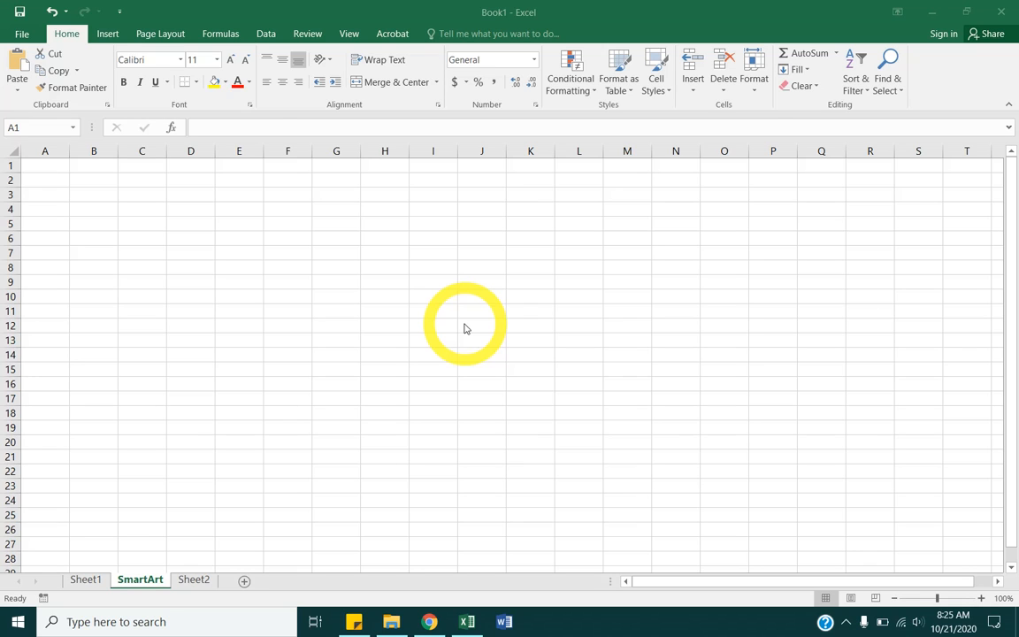
- Move the SmartArt worksheet to the end of the sheet order, after Sheet2
{"action": "left_click", "coordinate": [138, 582]}
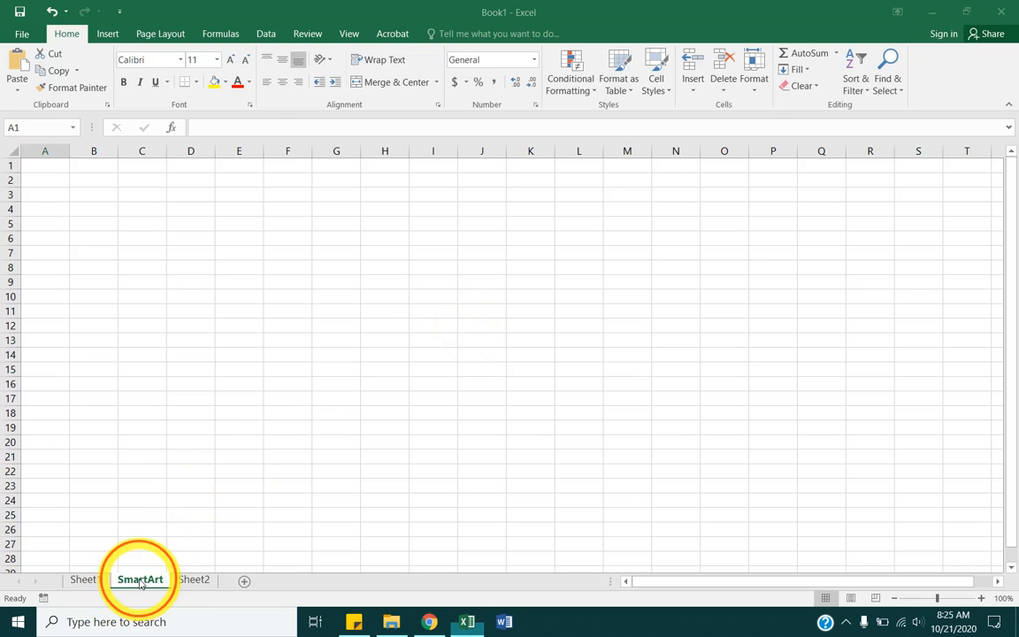
{"action": "left_click", "coordinate": [203, 584]}
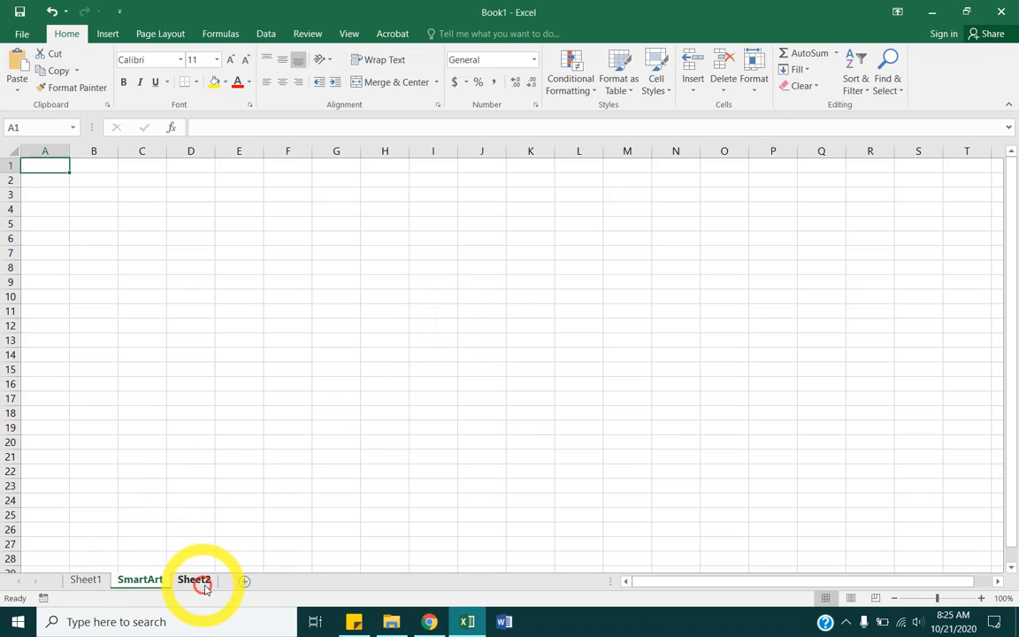
{"action": "left_click", "coordinate": [158, 583]}
{"action": "left_click_drag", "start_coordinate": [188, 593], "coordinate": [87, 578]}
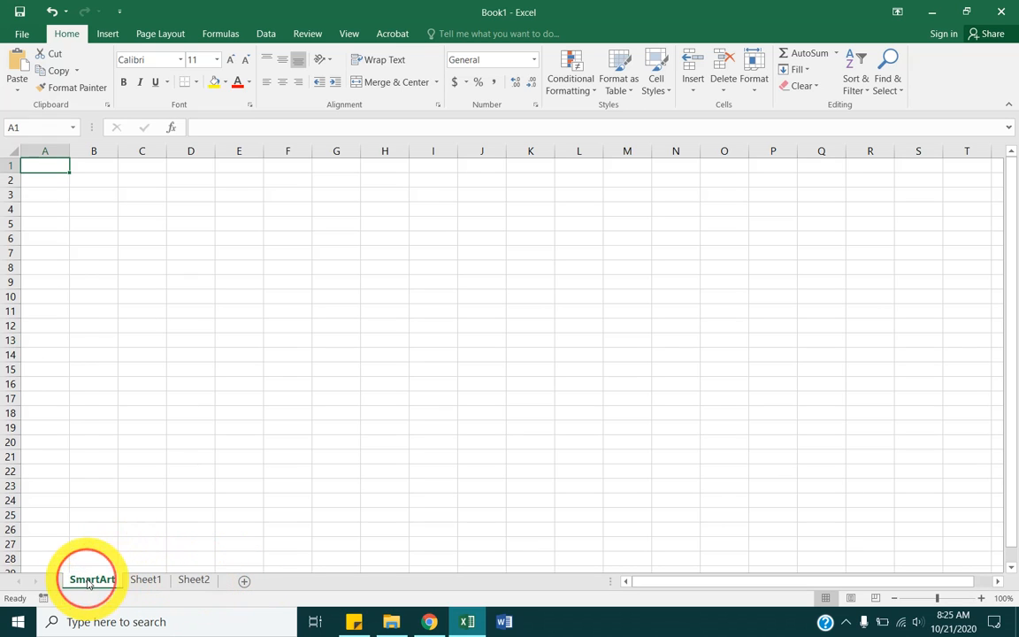
{"action": "left_click_drag", "start_coordinate": [213, 574], "coordinate": [230, 580]}
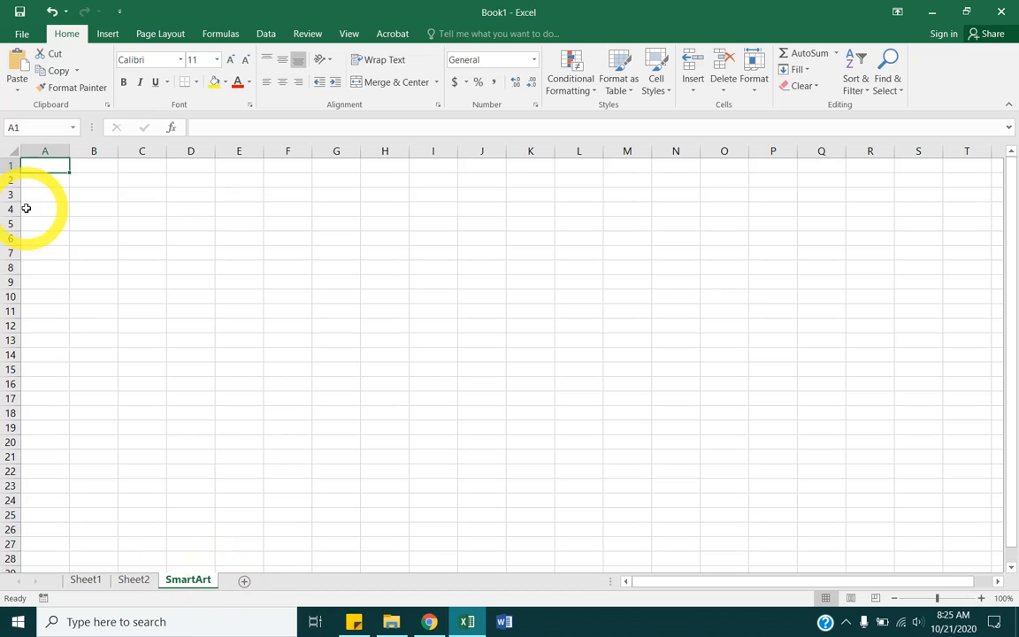
- Insert a Half Circle Organization Chart from the Hierarchy category of SmartArt graphics
{"action": "left_click", "coordinate": [104, 33]}
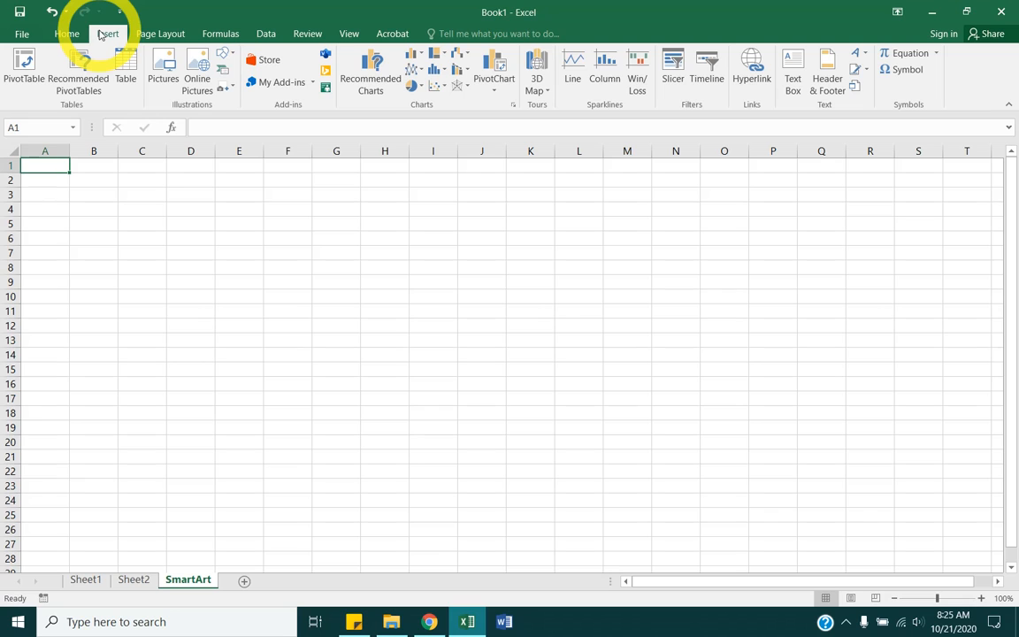
{"action": "left_click", "coordinate": [227, 75]}
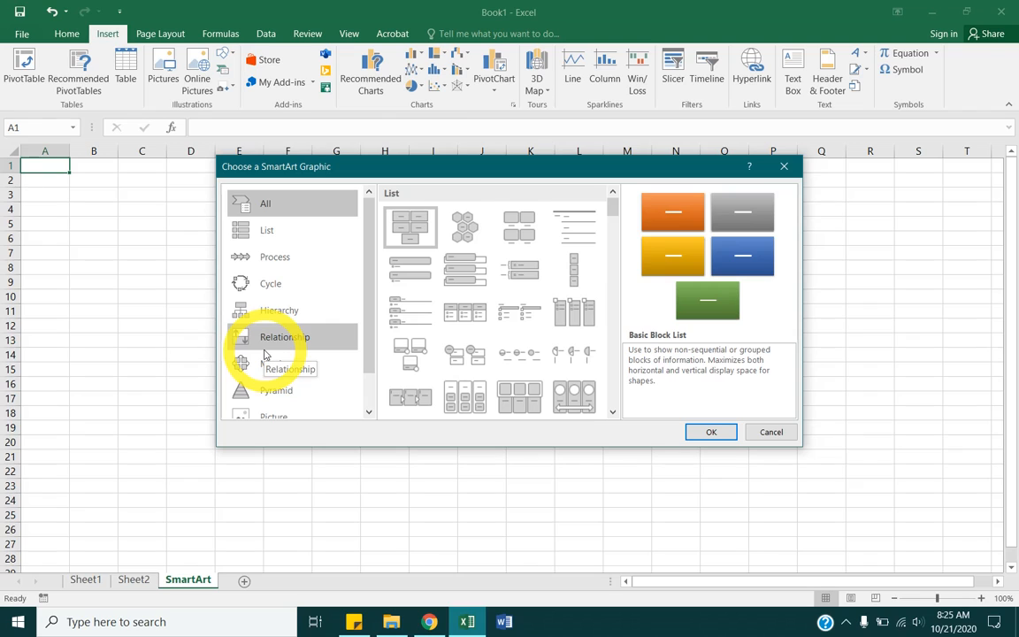
{"action": "left_click", "coordinate": [273, 312]}
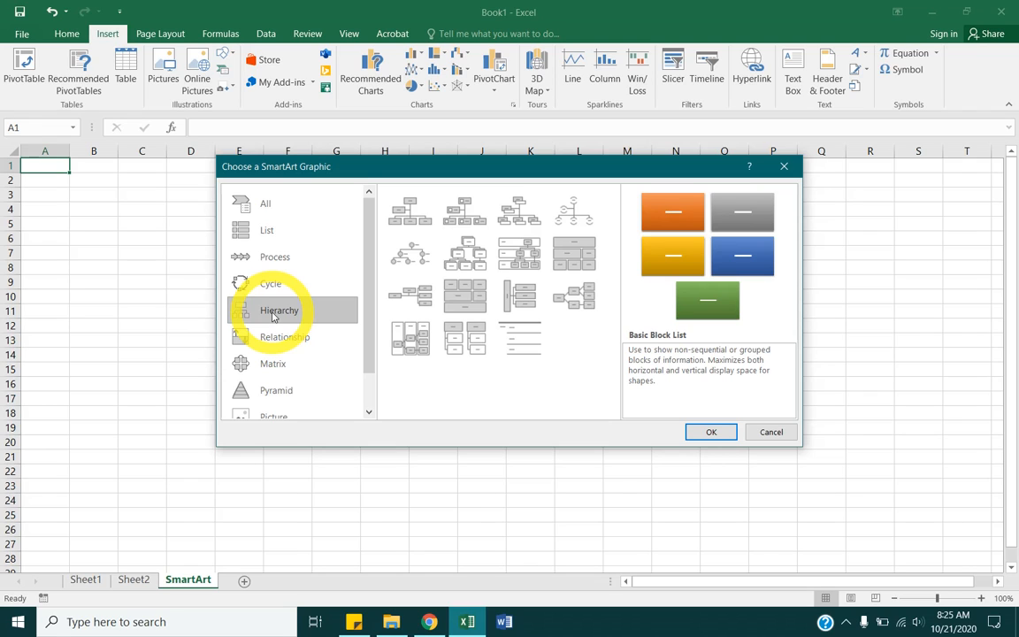
{"action": "left_click", "coordinate": [576, 211]}
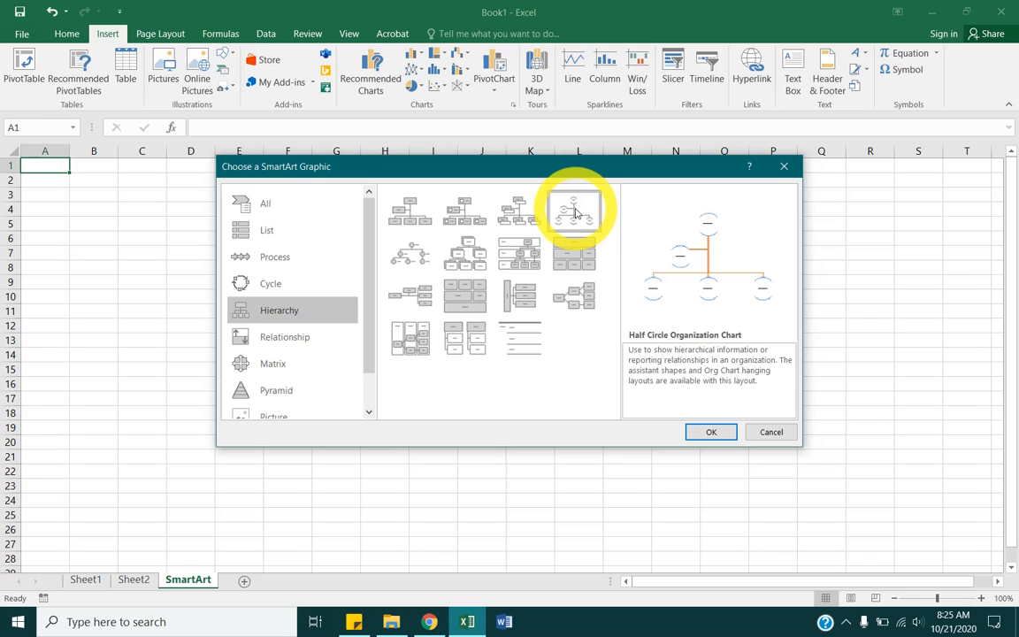
{"action": "double_click", "coordinate": [576, 211]}
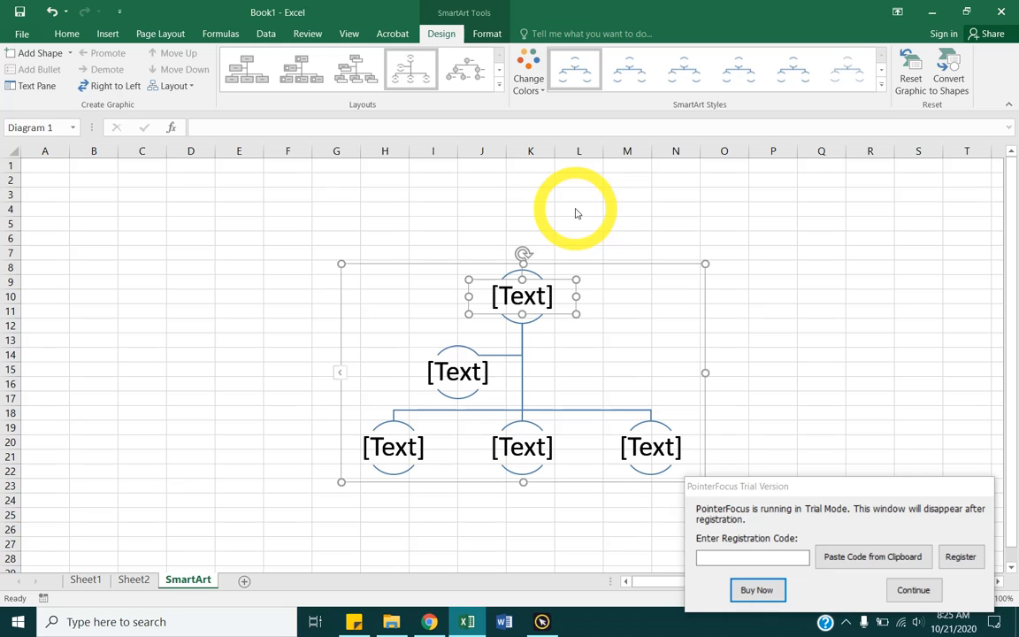
- Dismiss the trial notice and move the organization chart up and slightly left so its frame starts near row 4
{"action": "left_click", "coordinate": [917, 591]}
{"action": "left_click", "coordinate": [474, 292]}
{"action": "left_click_drag", "start_coordinate": [403, 275], "coordinate": [379, 216]}
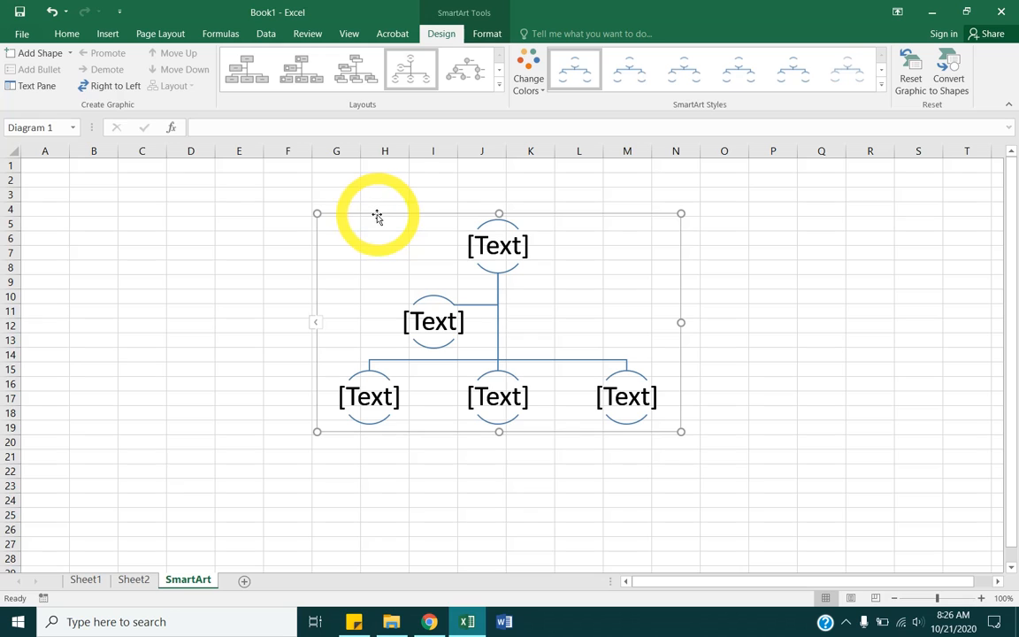
- Show the organization chart's text pane to view its outline entries, and hide it again
{"action": "left_click", "coordinate": [35, 86]}
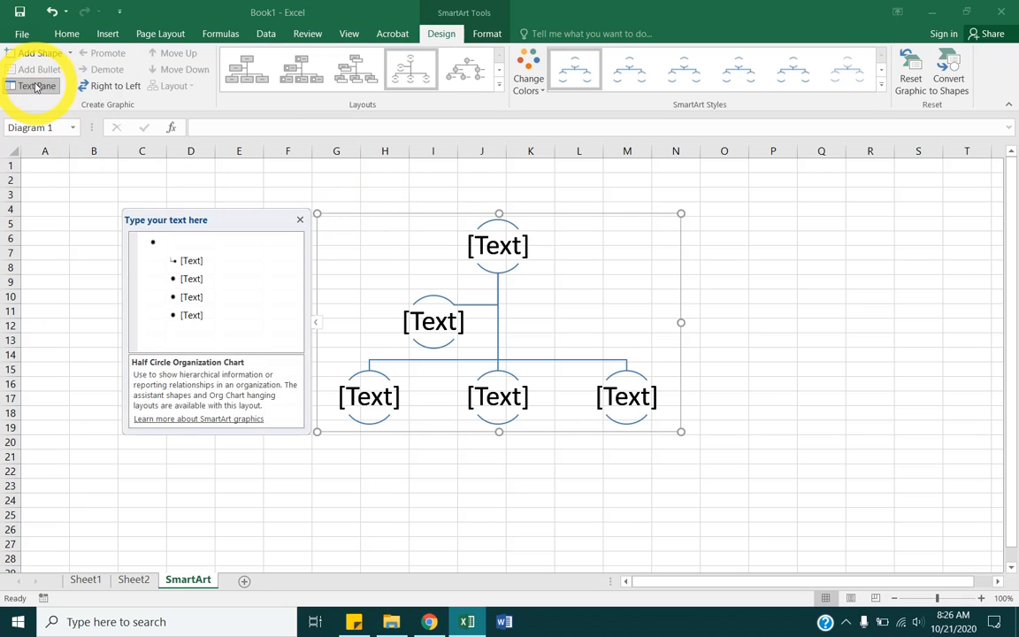
{"action": "left_click", "coordinate": [36, 86]}
{"action": "left_click", "coordinate": [36, 85]}
{"action": "left_click", "coordinate": [35, 86]}
{"action": "left_click", "coordinate": [35, 85]}
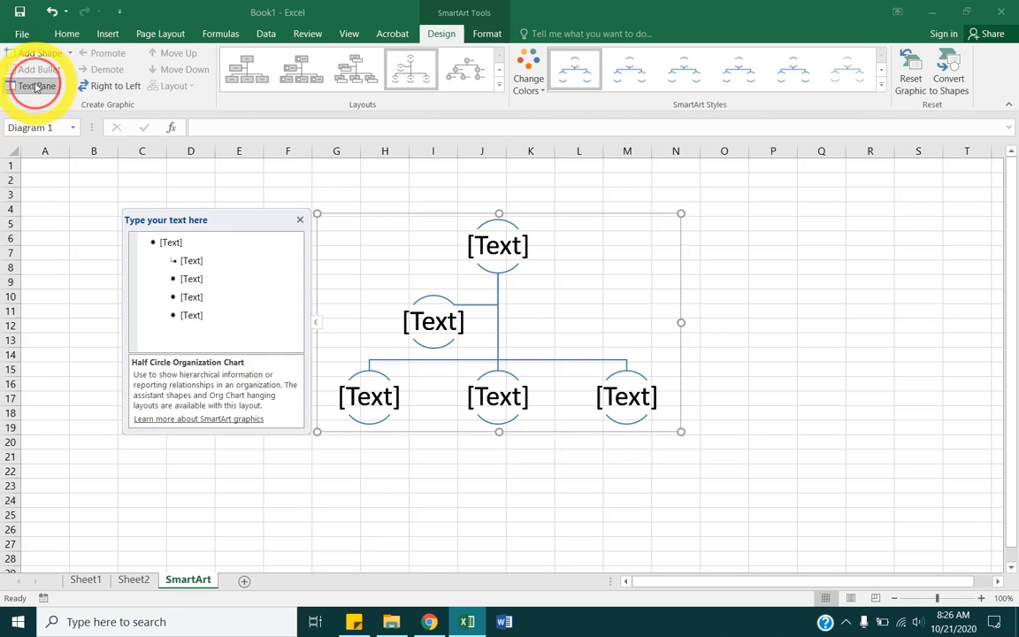
{"action": "left_click", "coordinate": [35, 86]}
- Label the organization chart's top shape President and the shape branching off below it Assistant
{"action": "left_click", "coordinate": [502, 251]}
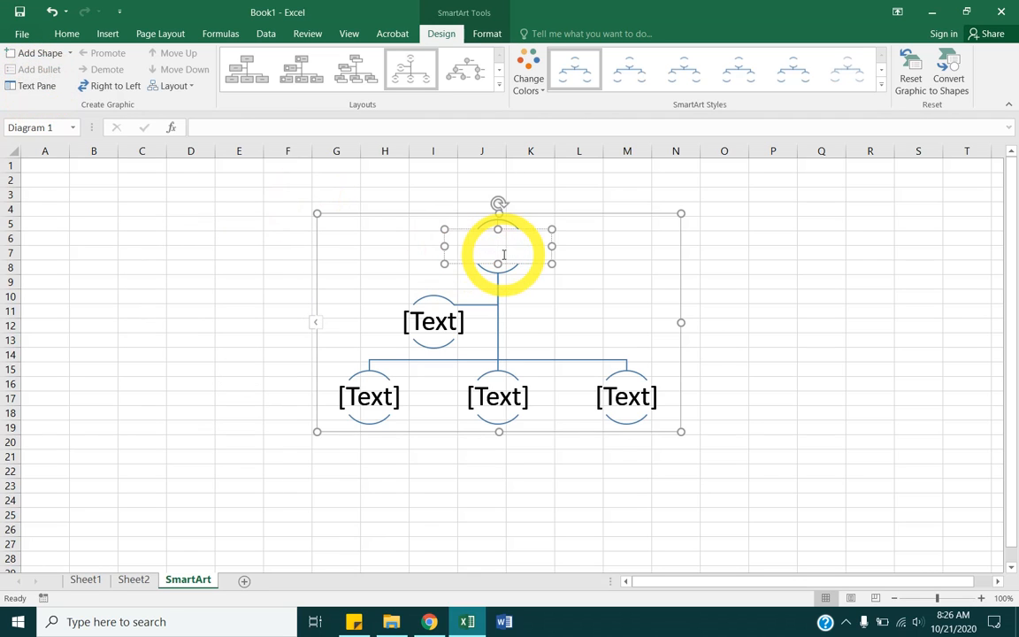
{"action": "type", "text": "President"}
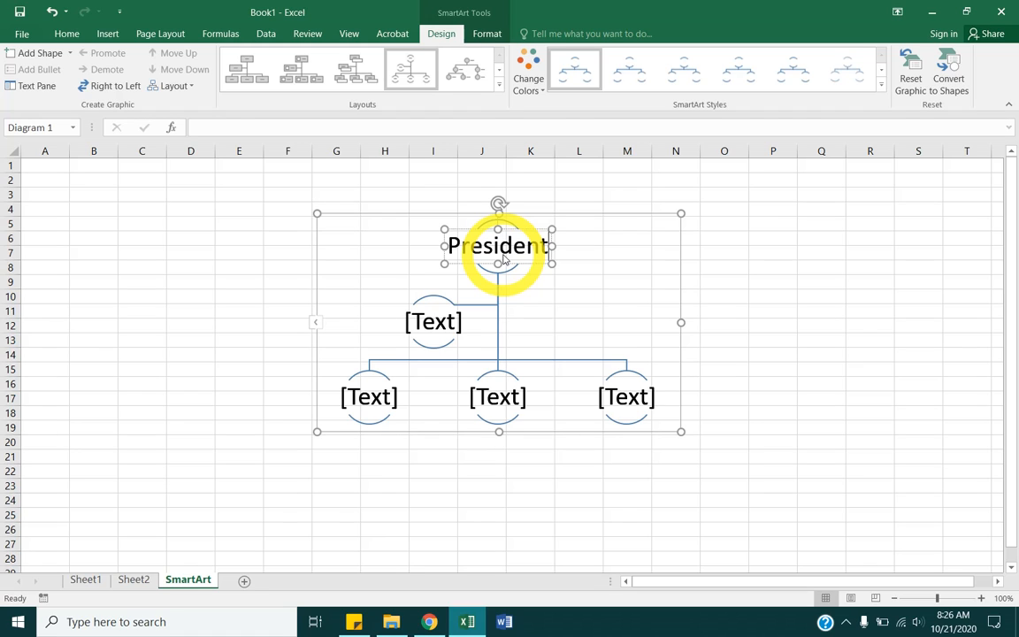
{"action": "left_click", "coordinate": [436, 327]}
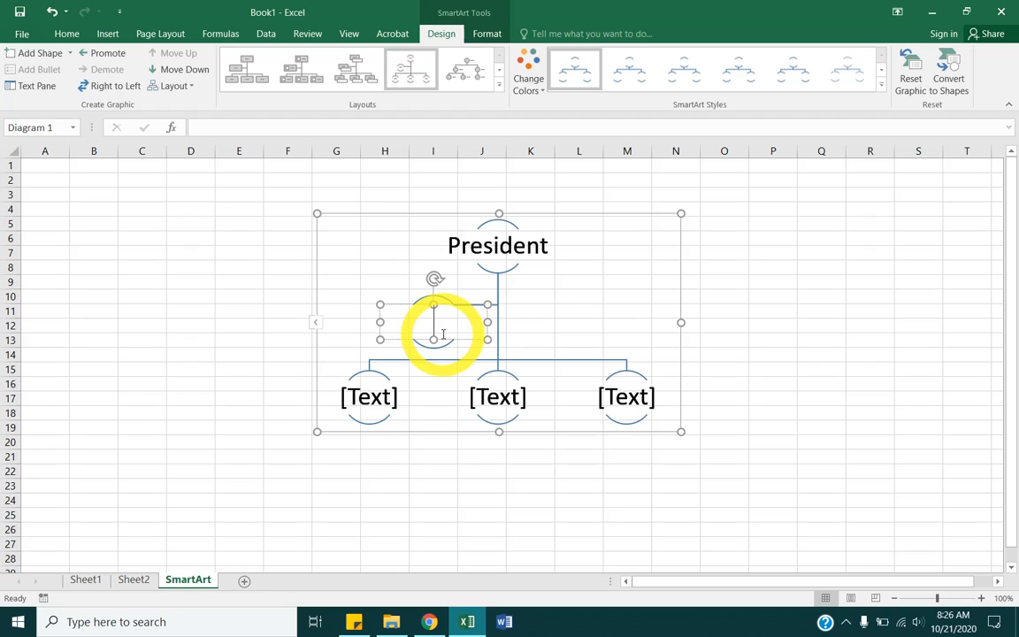
{"action": "type", "text": "Assis"}
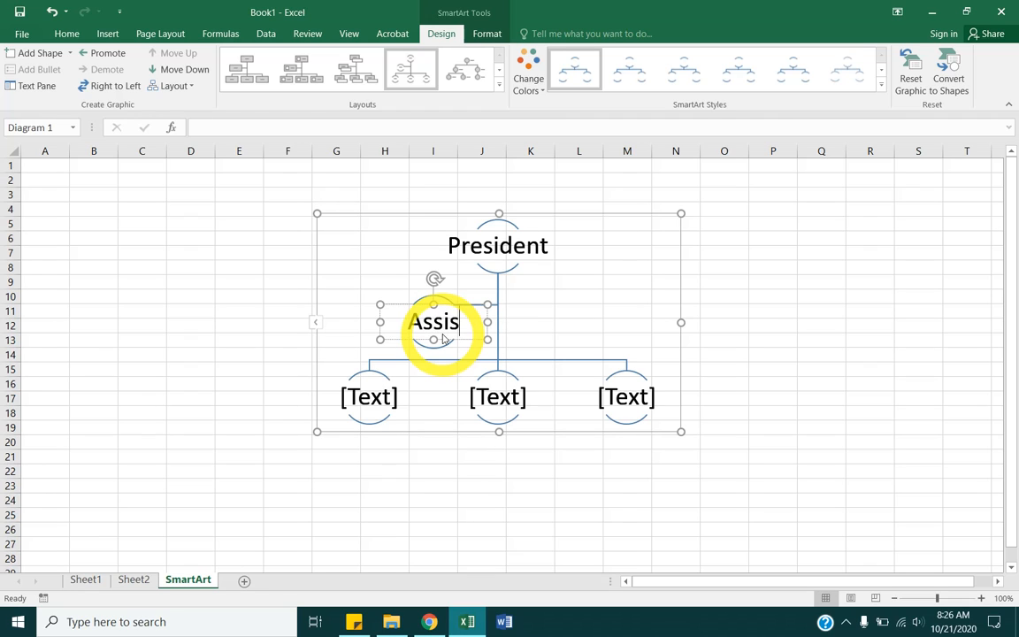
{"action": "type", "text": "tant"}
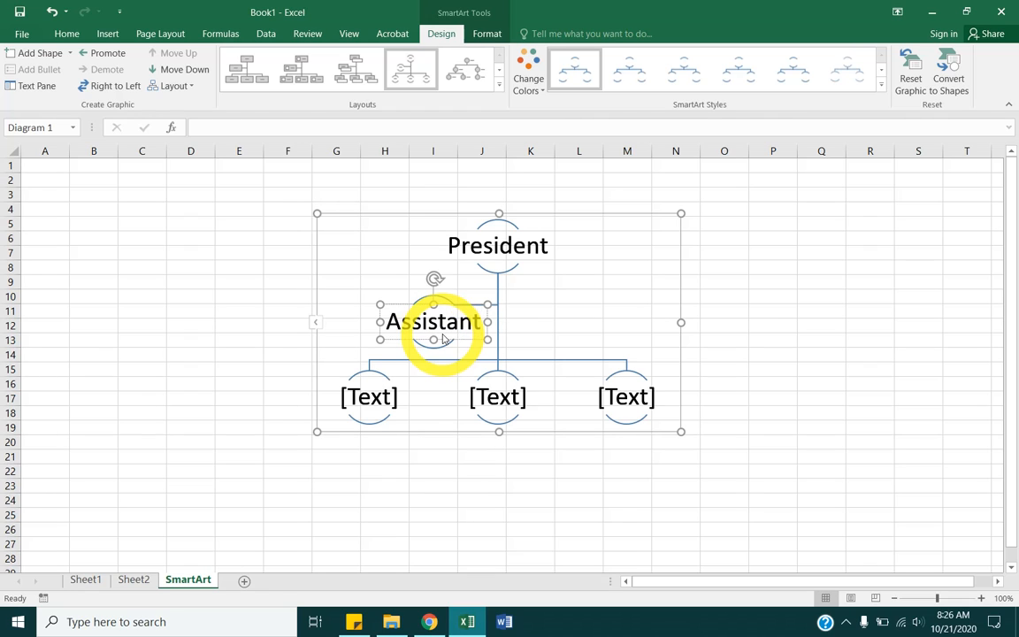
- Label the three lowest-level shapes CEO, CFO and COO from left to right, and dismiss the trial notice
{"action": "left_click", "coordinate": [367, 402]}
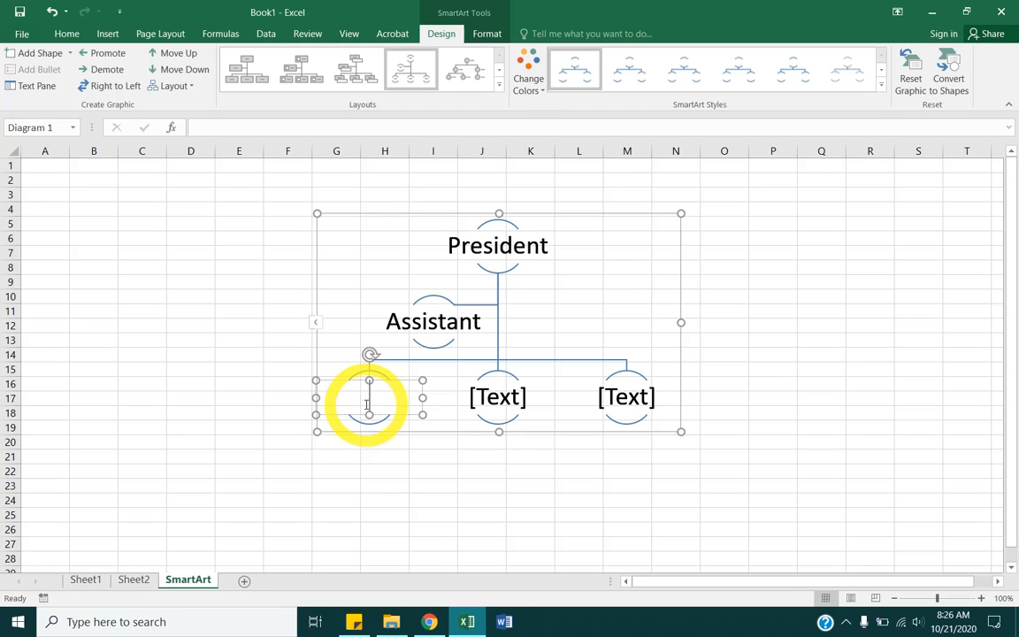
{"action": "type", "text": "CEPO"}
{"action": "key", "text": "BackSpace"}
{"action": "key", "text": "BackSpace"}
{"action": "type", "text": "O"}
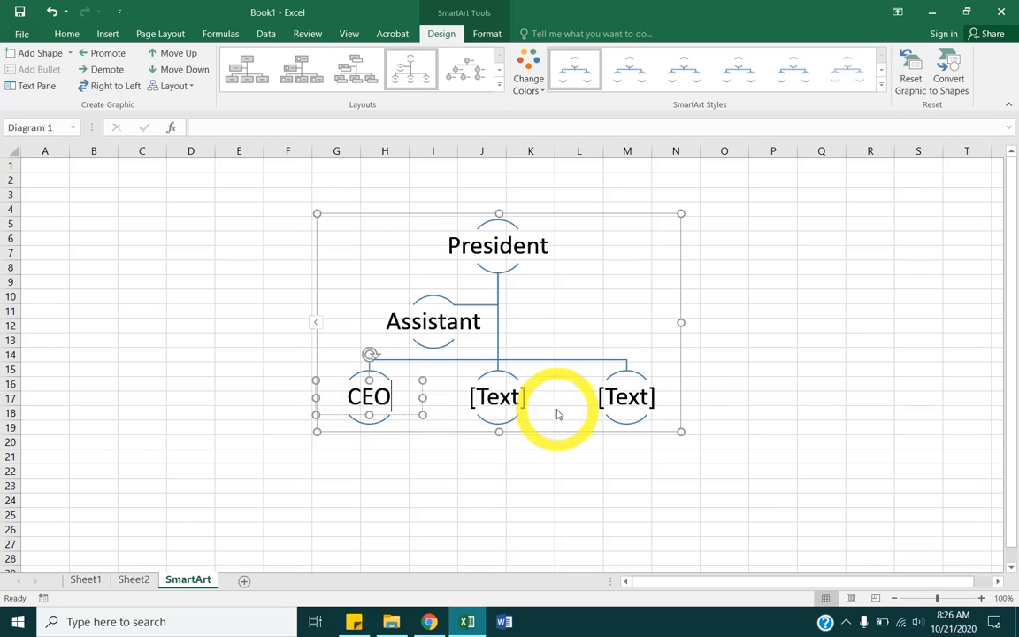
{"action": "left_click", "coordinate": [498, 403]}
{"action": "type", "text": "CFO"}
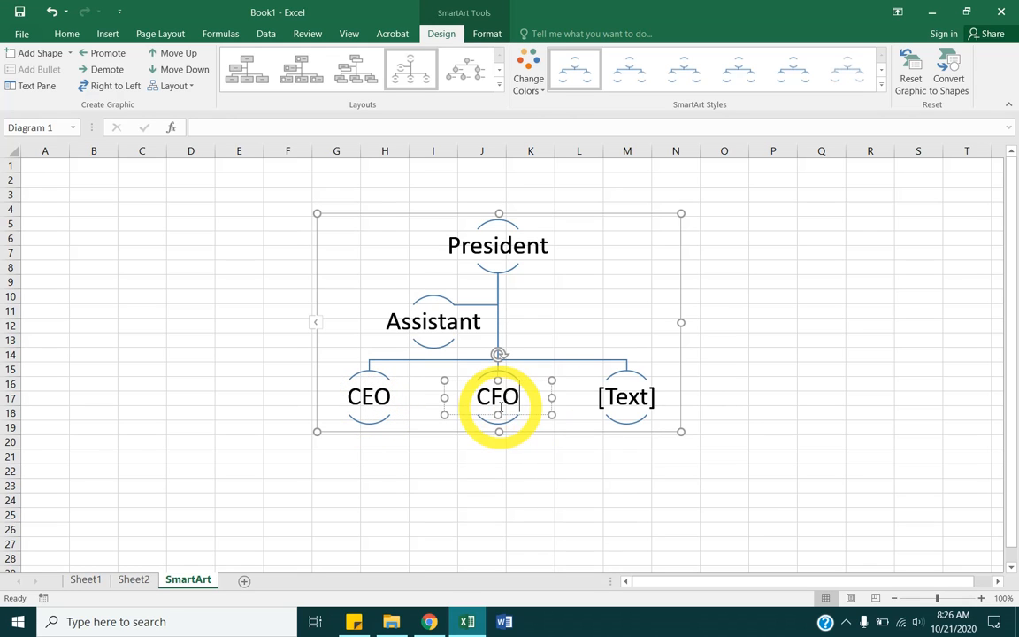
{"action": "left_click", "coordinate": [629, 405]}
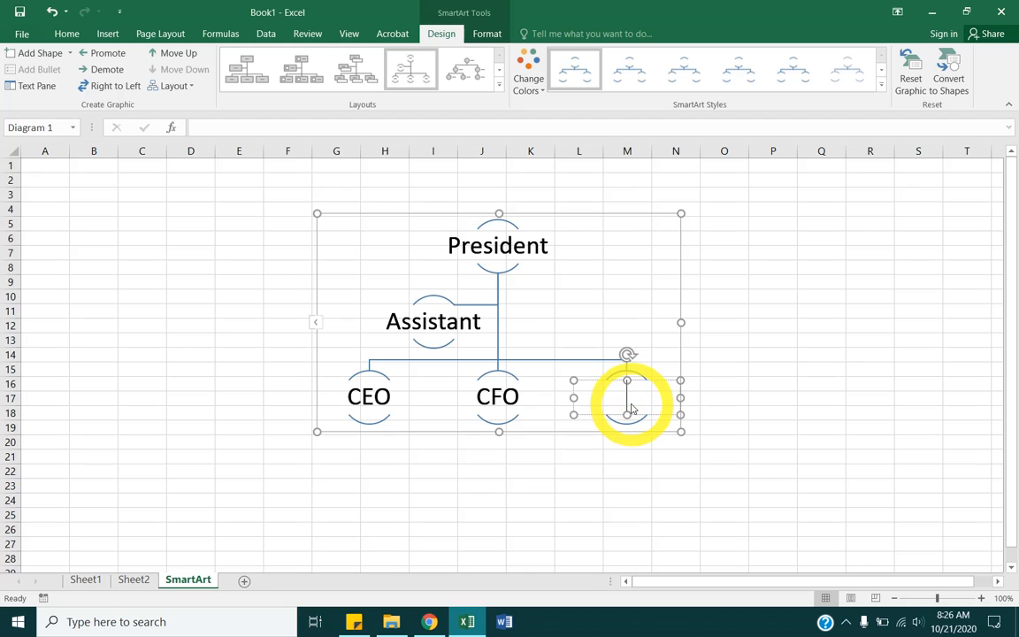
{"action": "type", "text": "COO"}
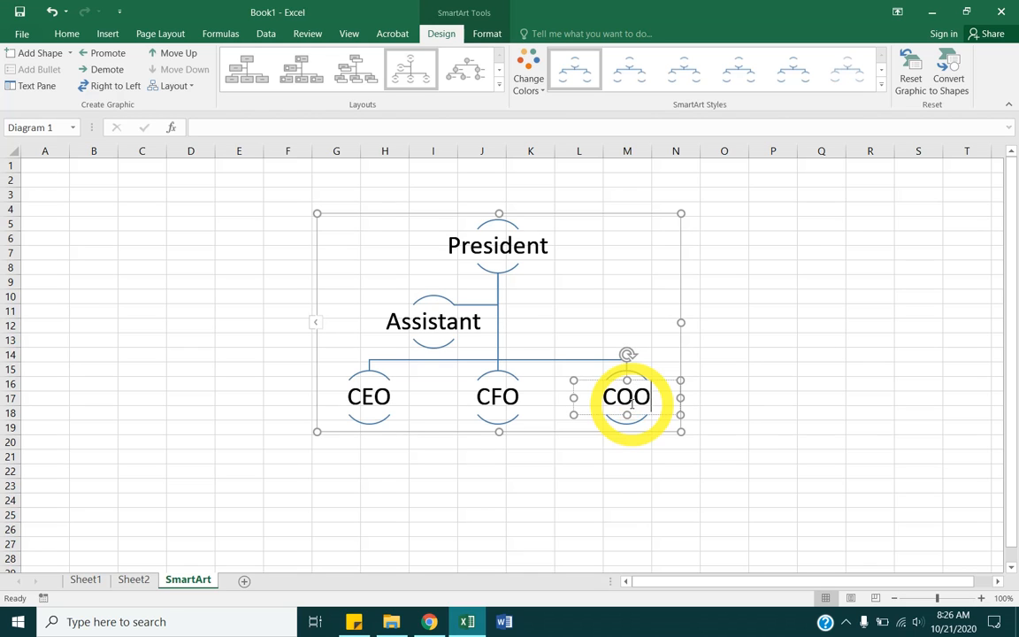
{"action": "left_click", "coordinate": [586, 347]}
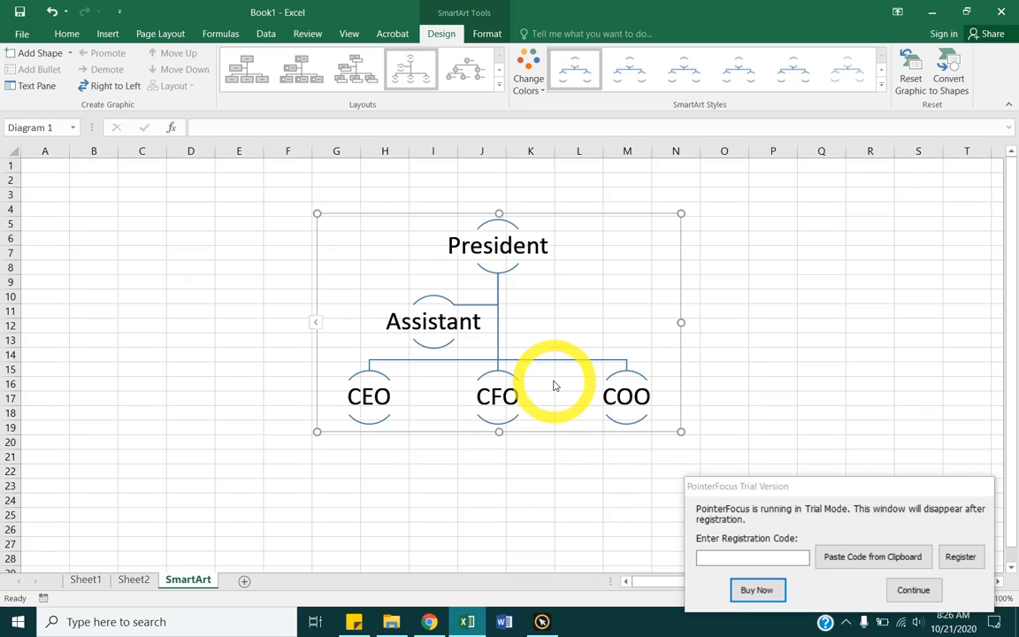
{"action": "left_click", "coordinate": [913, 591]}
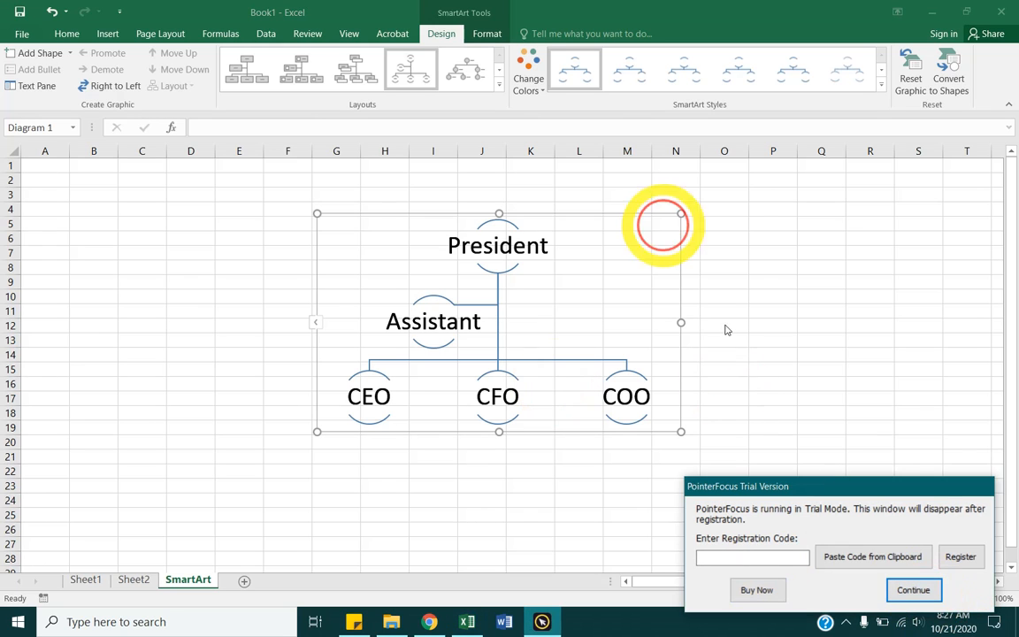
{"action": "left_click", "coordinate": [913, 591]}
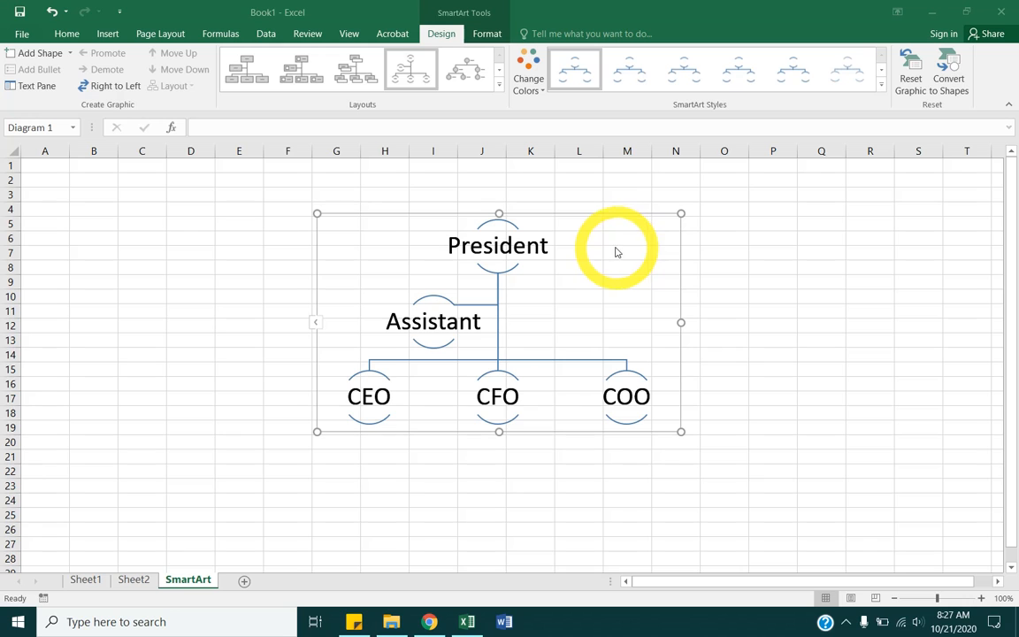
- Review the available chart layouts without changing the layout, and recolor the chart with the fourth Colorful variation of yellow arcs and blue connectors
{"action": "left_click", "coordinate": [499, 85]}
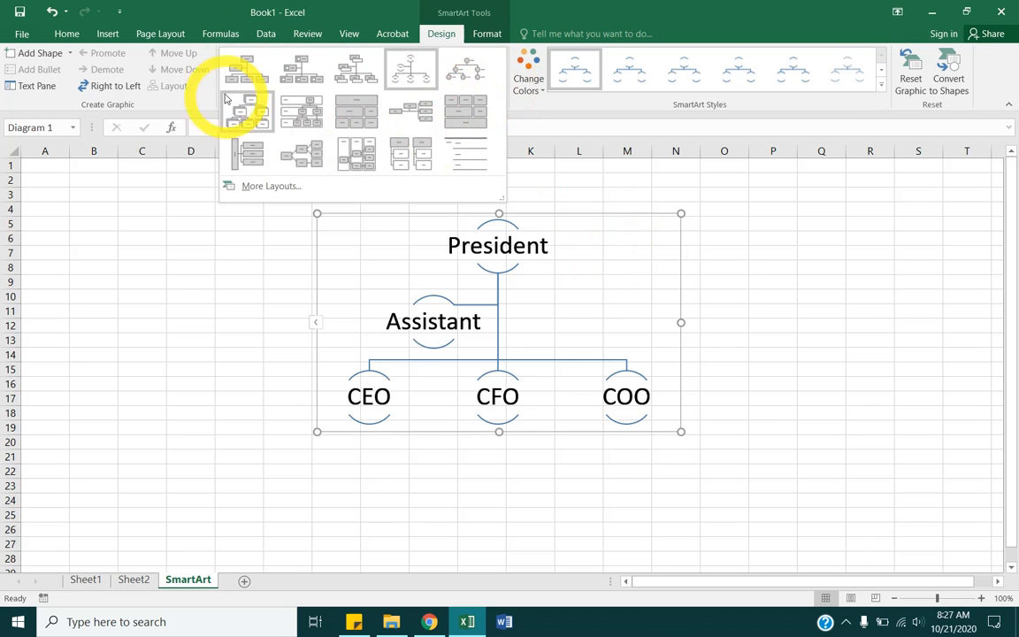
{"action": "left_click", "coordinate": [581, 146]}
{"action": "left_click", "coordinate": [530, 87]}
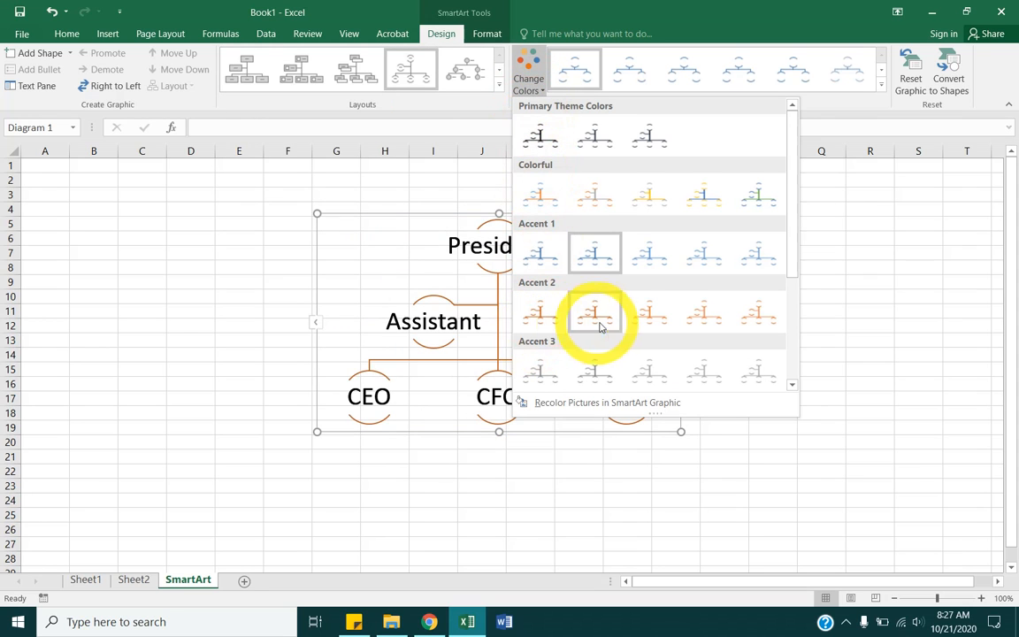
{"action": "left_click", "coordinate": [704, 197]}
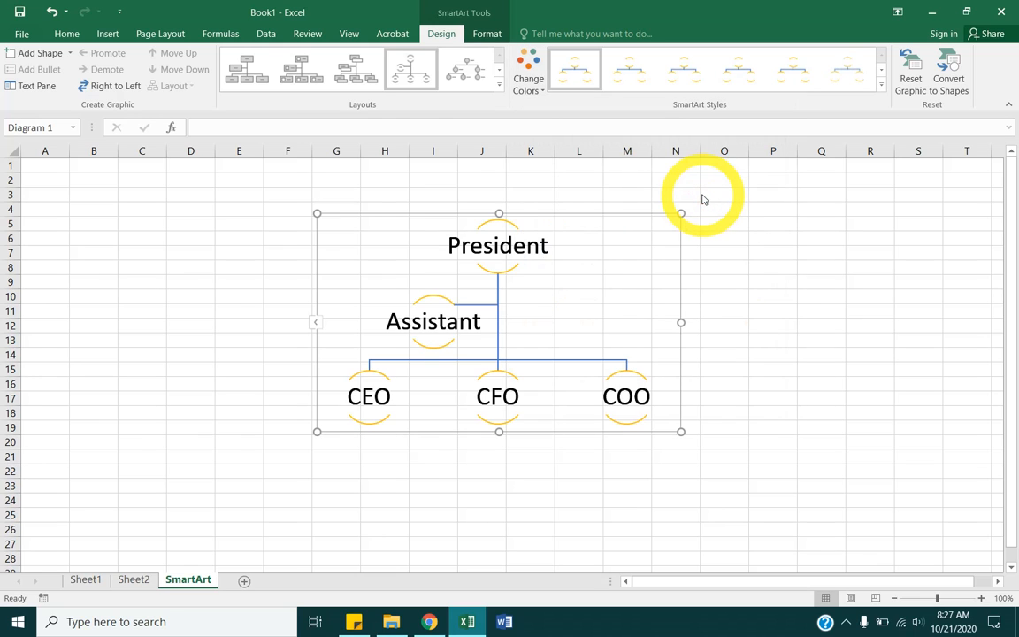
- Fill the organization chart's background with the light gray theme color, and dismiss the trial notice
{"action": "left_click", "coordinate": [490, 33]}
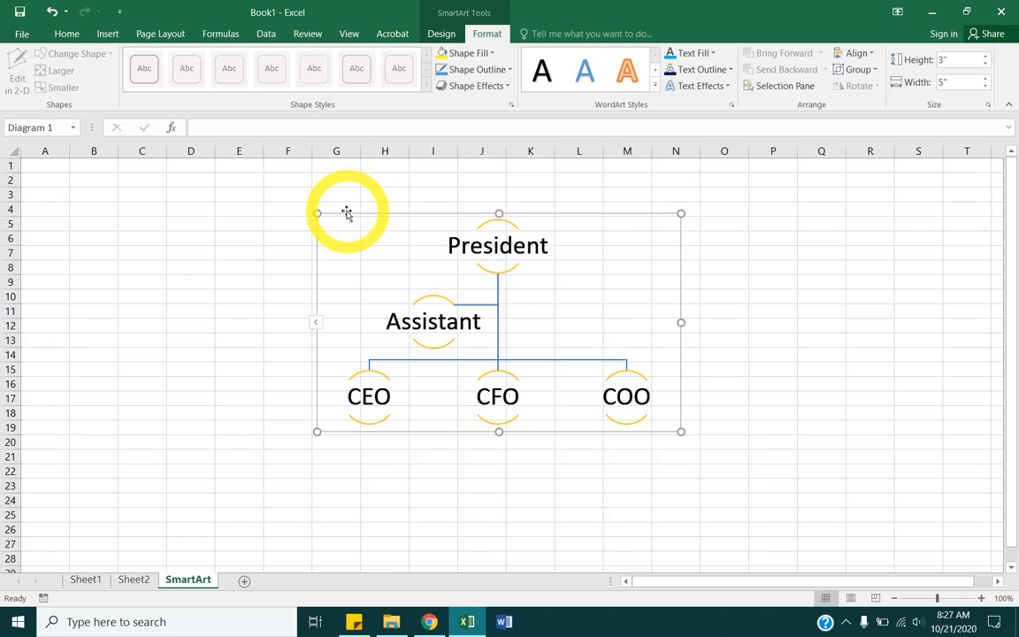
{"action": "left_click", "coordinate": [465, 54]}
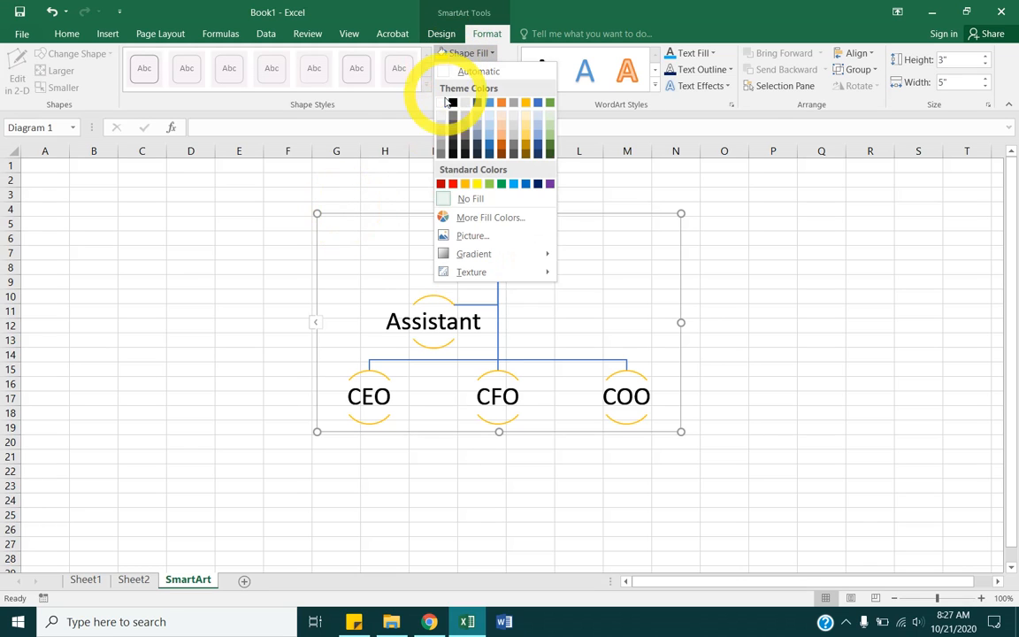
{"action": "left_click", "coordinate": [464, 103]}
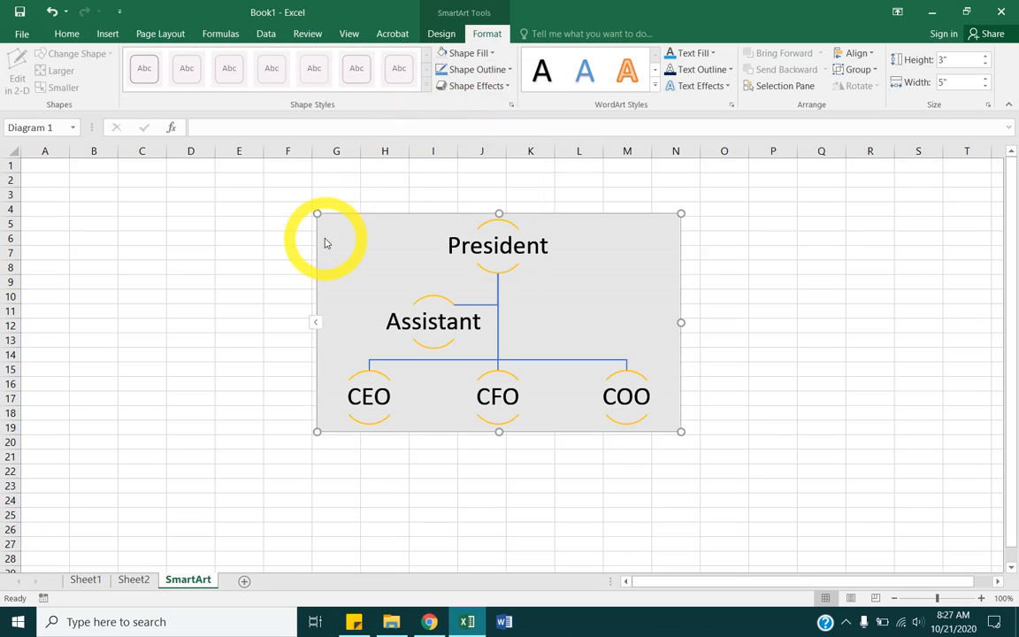
{"action": "left_click", "coordinate": [482, 239]}
{"action": "left_click", "coordinate": [489, 223]}
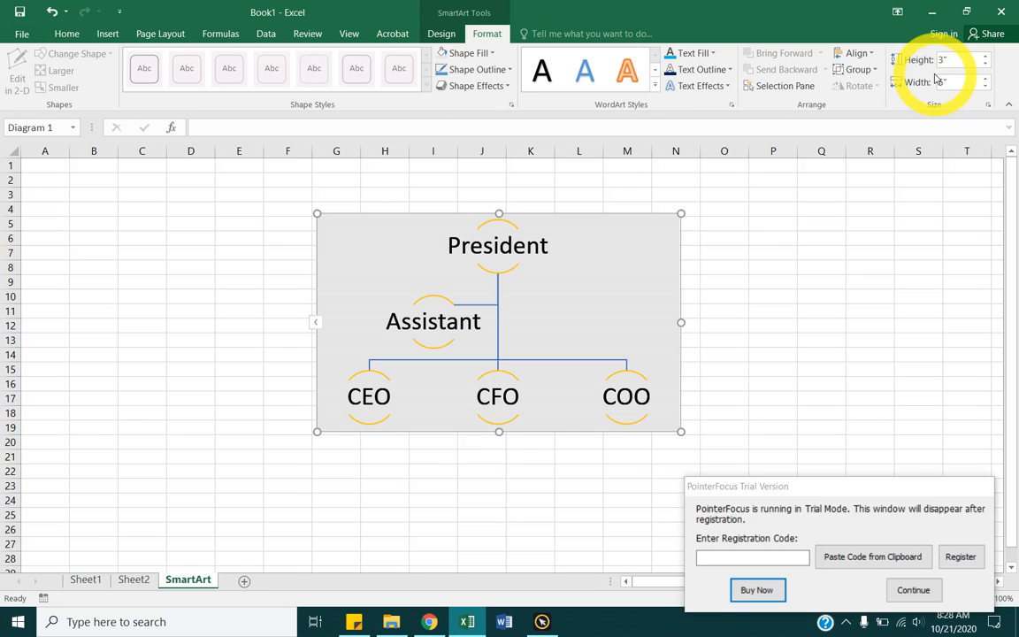
{"action": "left_click", "coordinate": [912, 589]}
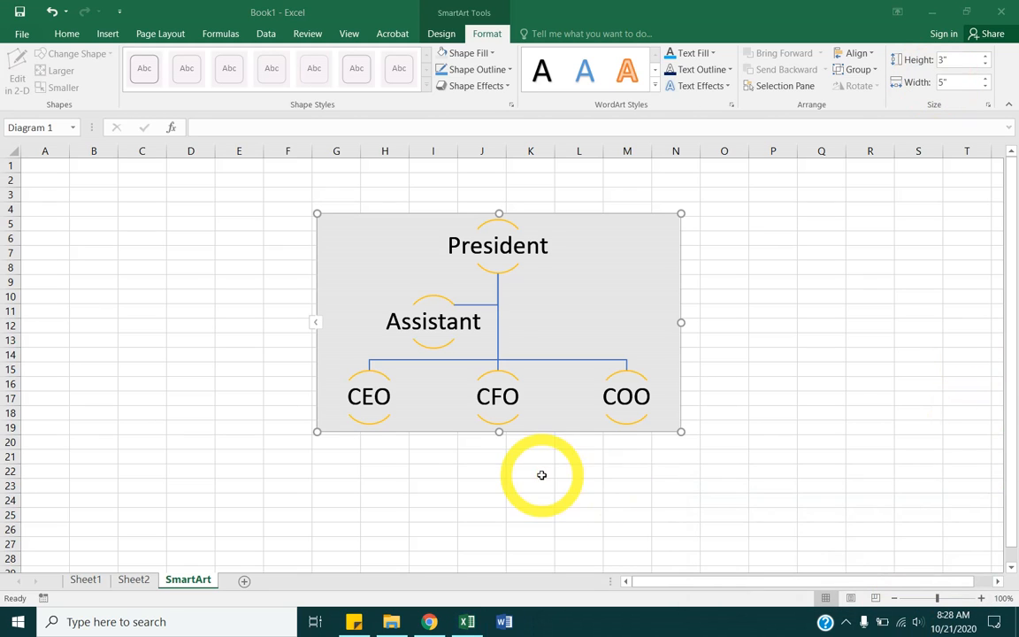
- Move the picture of the two children on Sheet1 to the sheet's upper-left corner at cell A1
{"action": "left_click", "coordinate": [143, 582]}
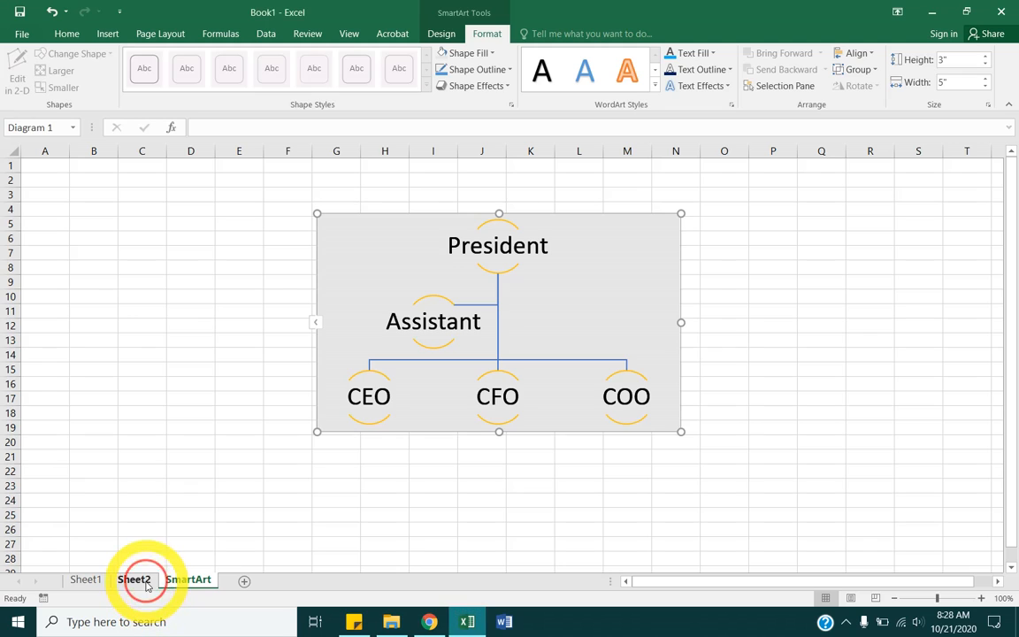
{"action": "left_click", "coordinate": [86, 581]}
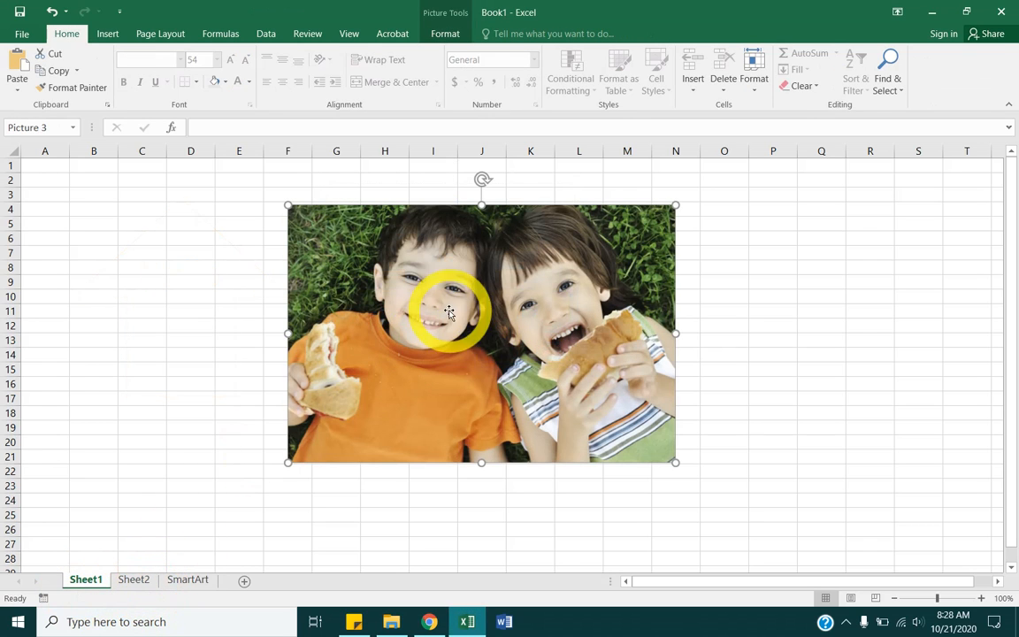
{"action": "left_click_drag", "start_coordinate": [448, 312], "coordinate": [158, 232]}
{"action": "right_click", "coordinate": [140, 215]}
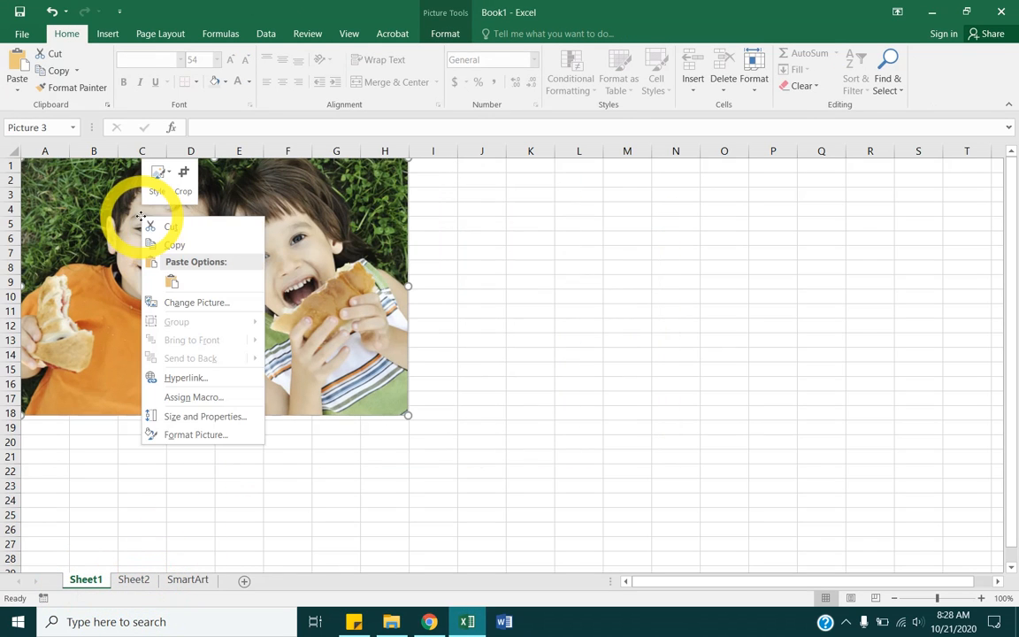
{"action": "left_click", "coordinate": [87, 213]}
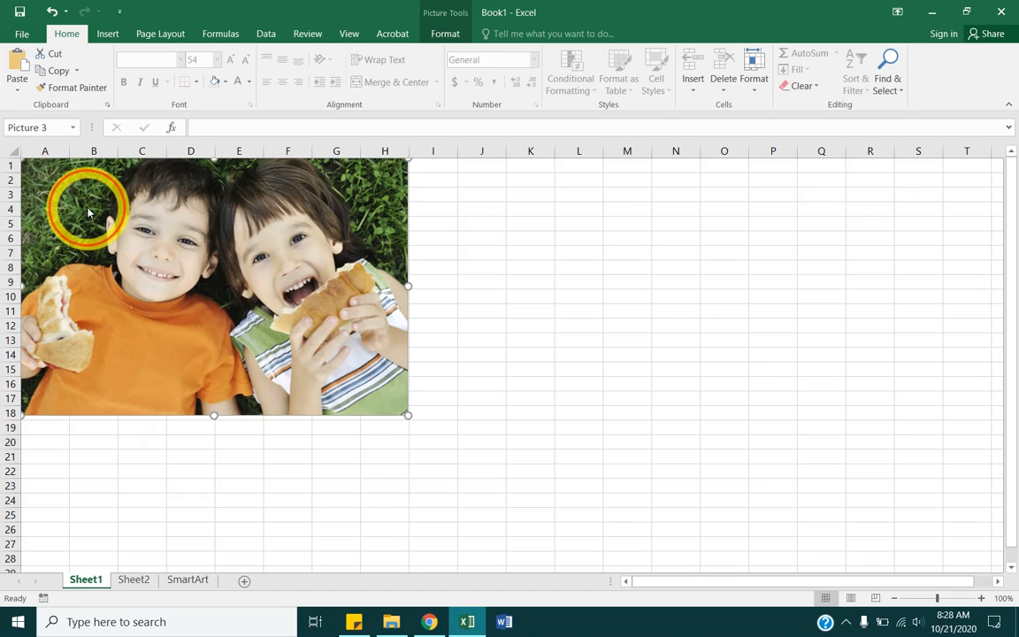
{"action": "left_click", "coordinate": [452, 29]}
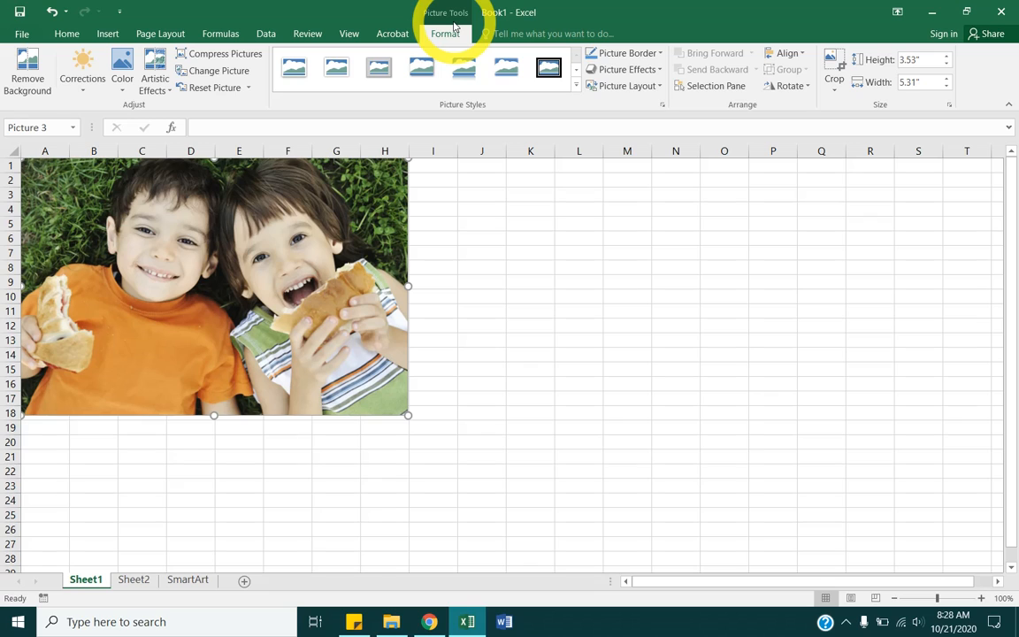
- Cut the picture from Sheet1, undo the cut, and cut the picture again
{"action": "right_click", "coordinate": [310, 267]}
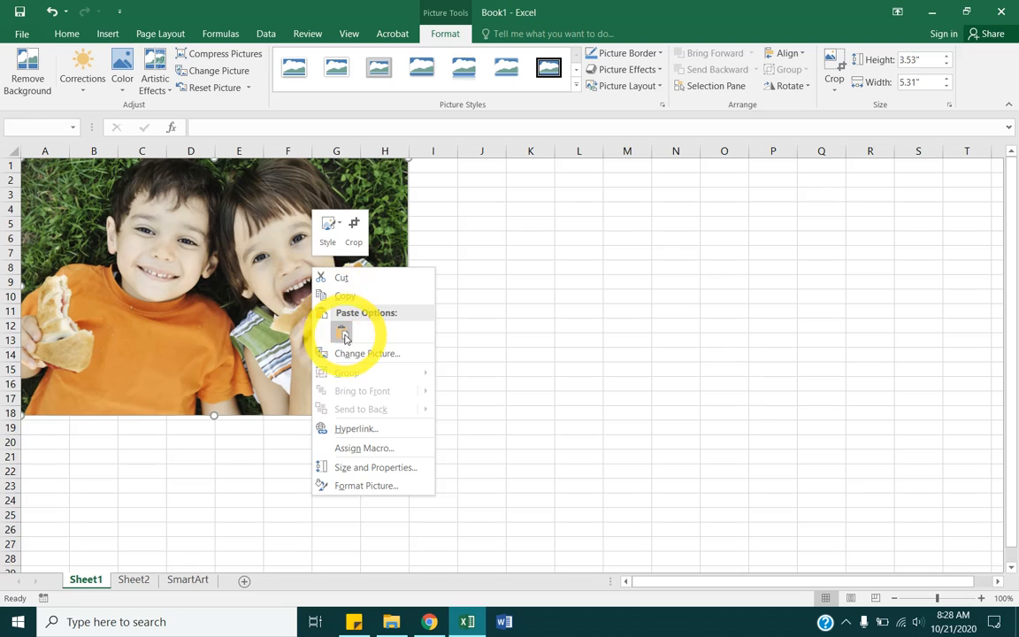
{"action": "left_click", "coordinate": [369, 281]}
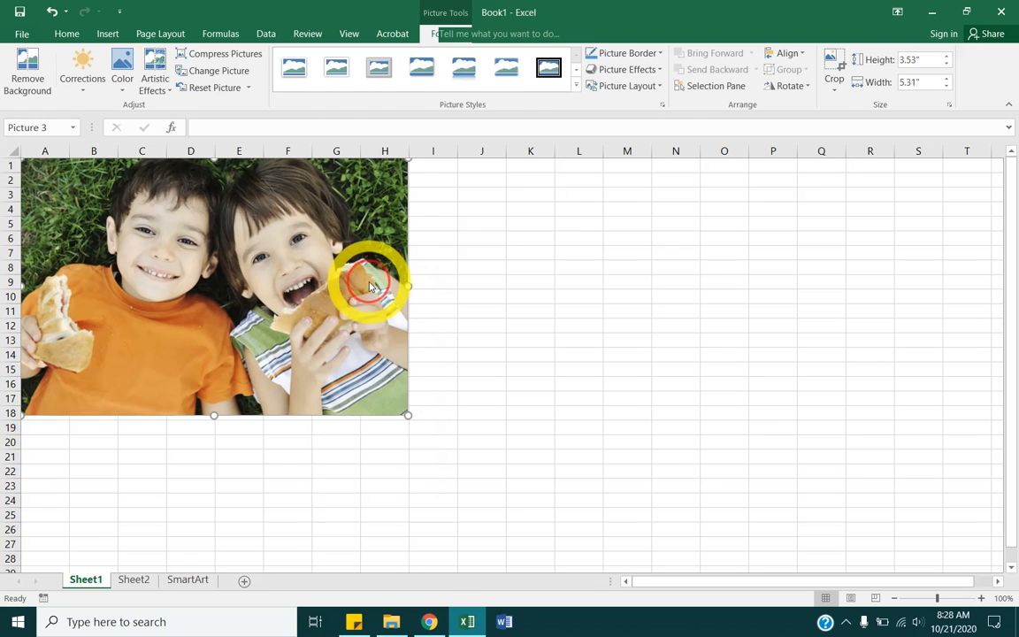
{"action": "key", "text": "ctrl+z"}
{"action": "left_click", "coordinate": [278, 292]}
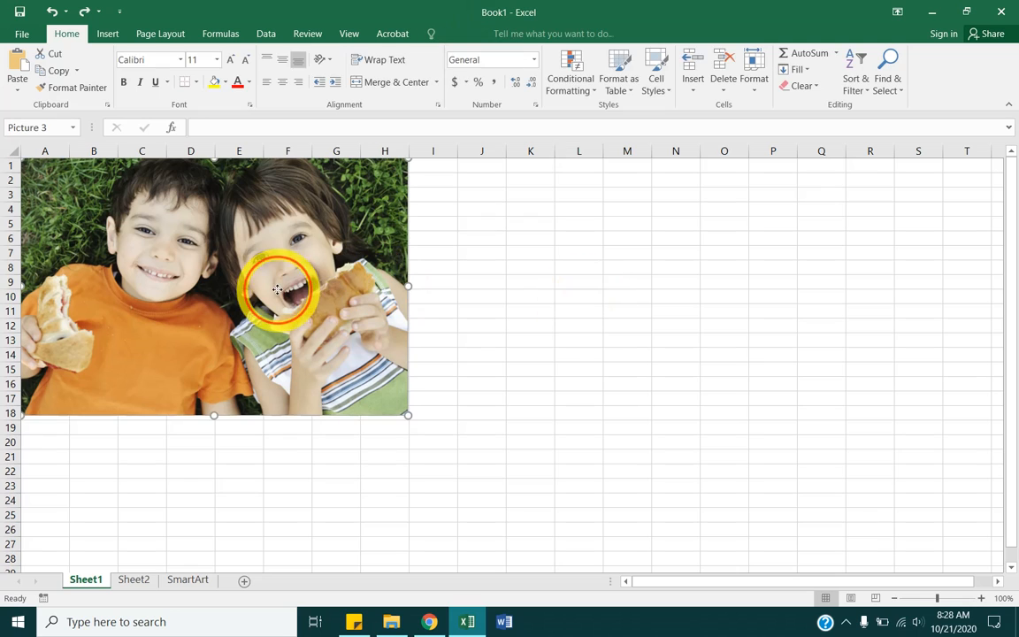
{"action": "key", "text": "ctrl+x"}
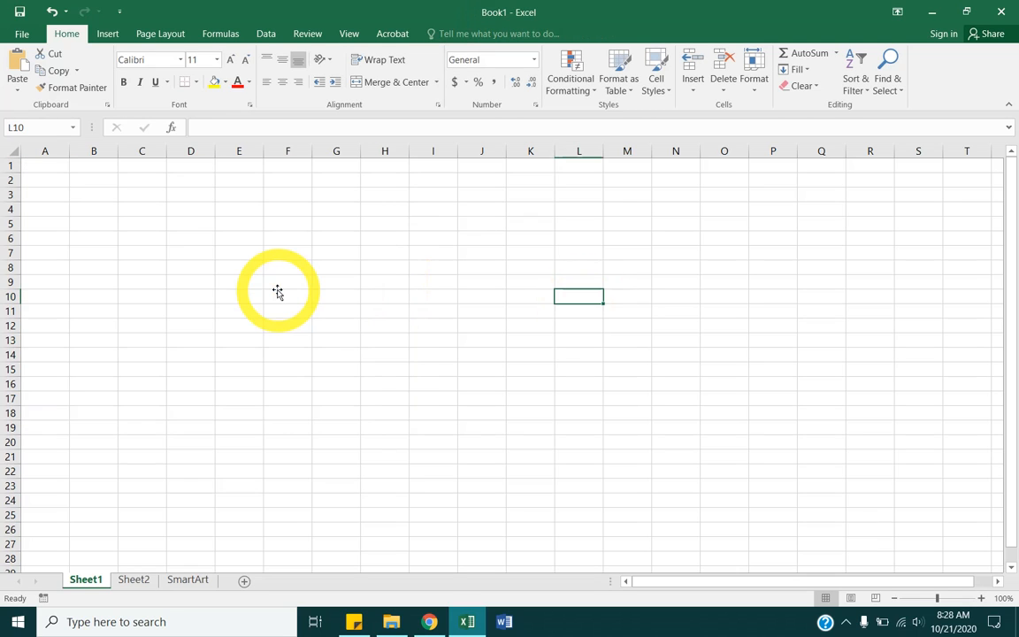
- Delete the outlined Hello arrow and the grouped blue arrow with its yellow text box from Sheet2
{"action": "left_click", "coordinate": [134, 579]}
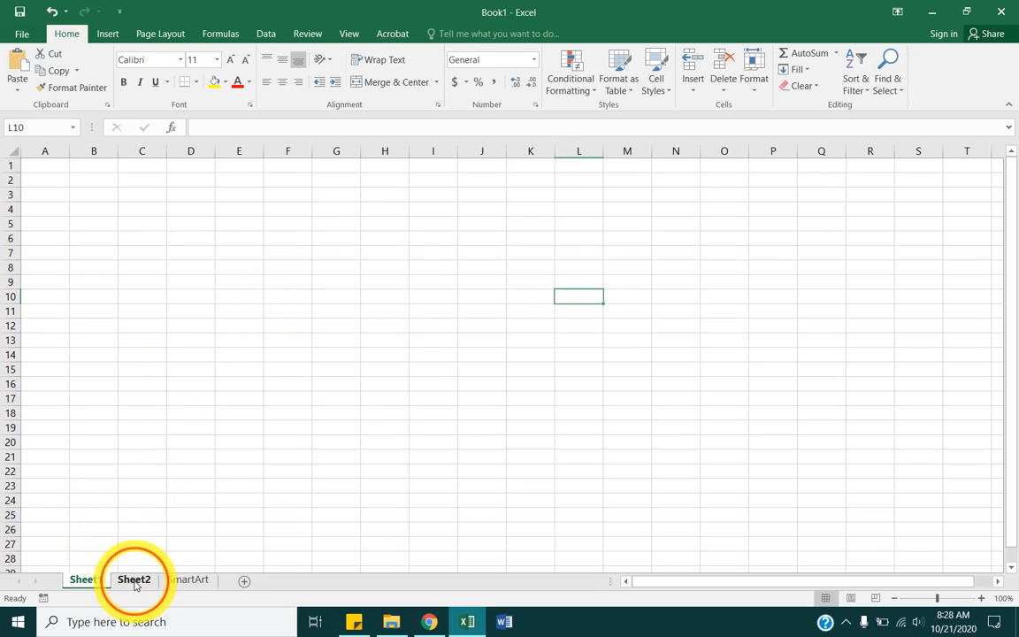
{"action": "left_click", "coordinate": [189, 370]}
{"action": "left_click", "coordinate": [235, 382]}
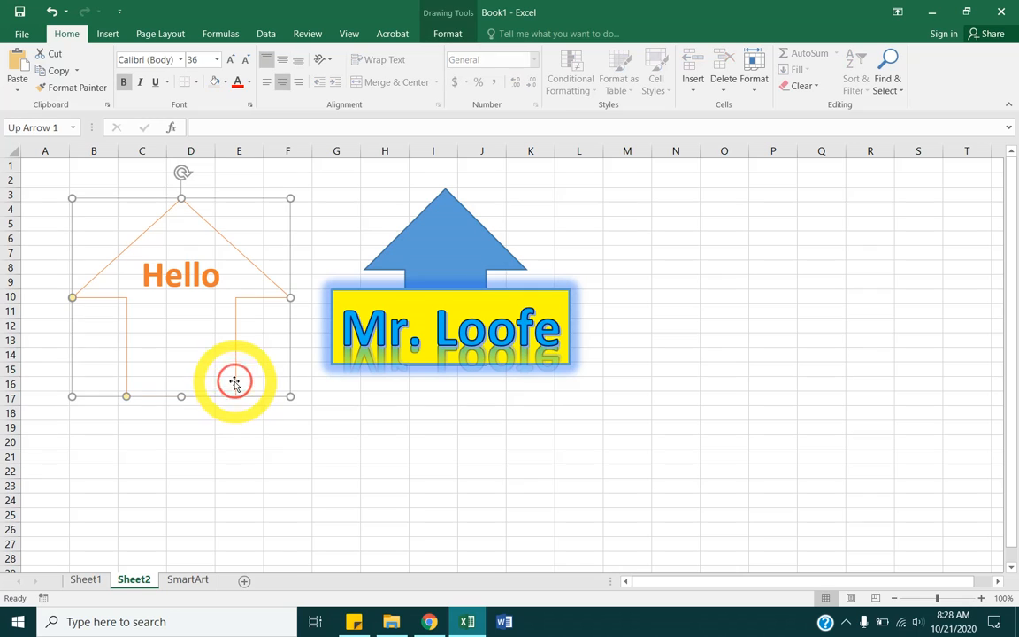
{"action": "key", "text": "Delete"}
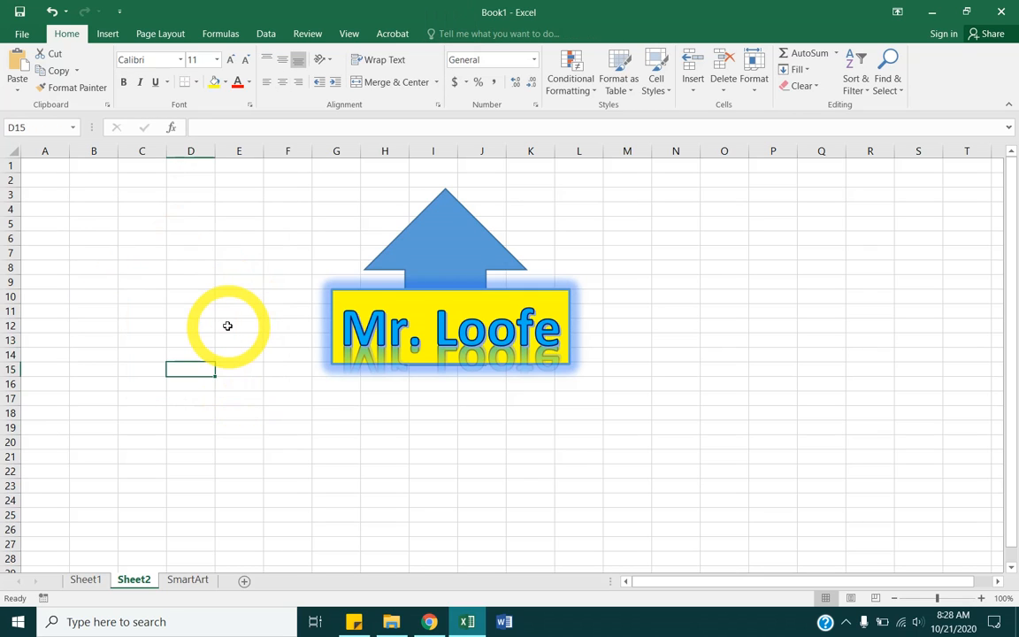
{"action": "left_click", "coordinate": [454, 240]}
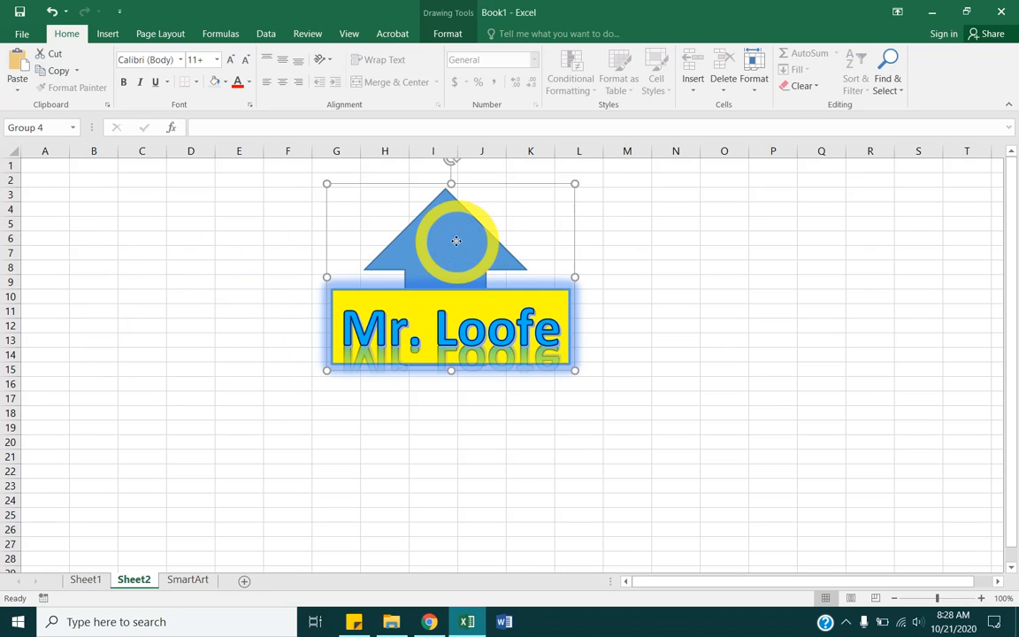
{"action": "key", "text": "Delete"}
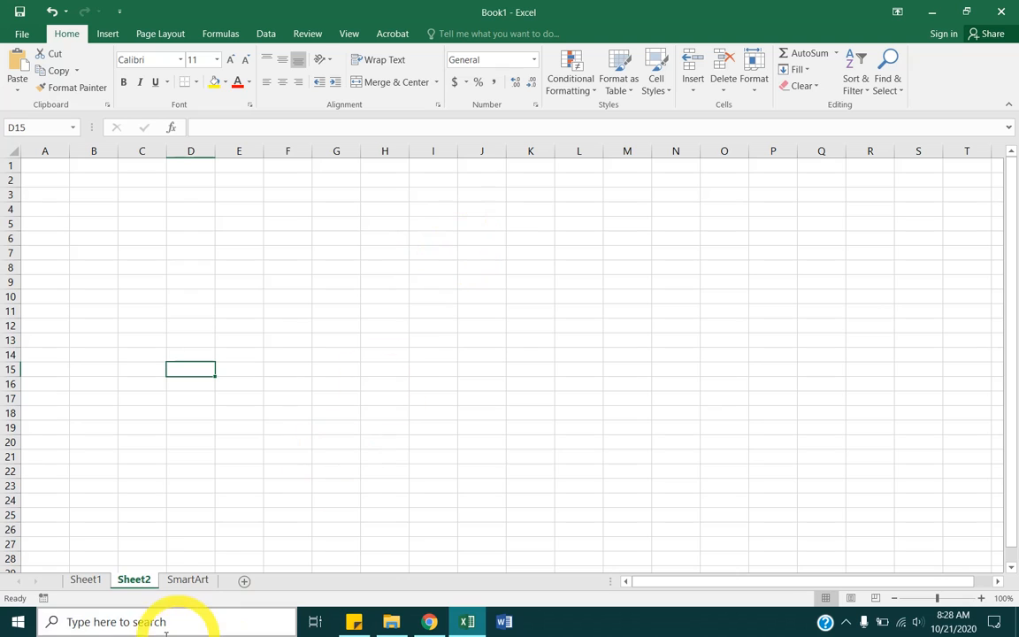
- Delete the organization chart from the SmartArt sheet, dismiss the trial notice, and select cell A1
{"action": "left_click", "coordinate": [179, 579]}
{"action": "left_click", "coordinate": [339, 177]}
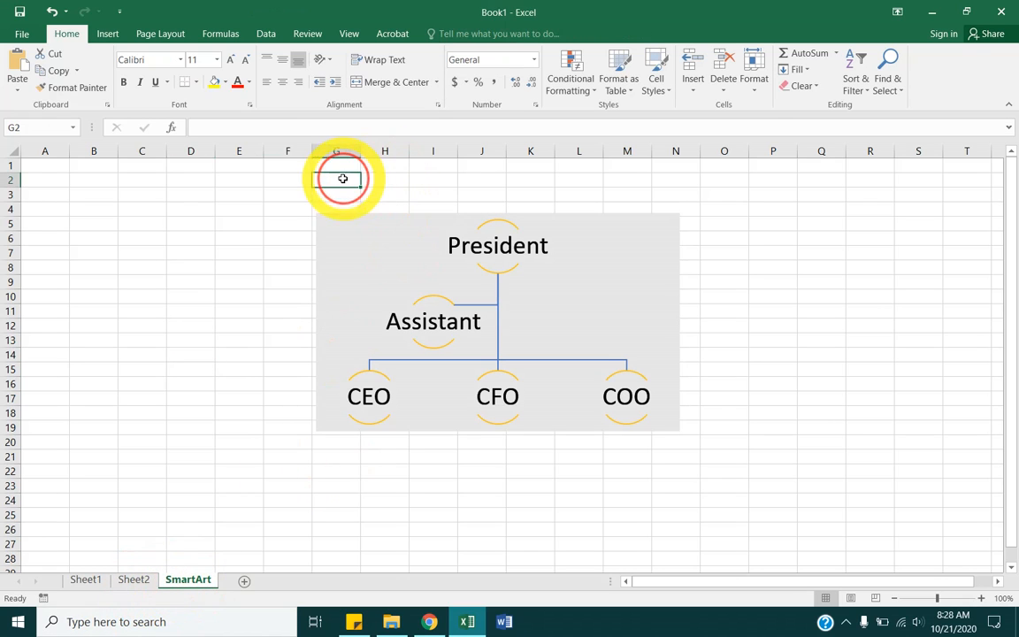
{"action": "left_click", "coordinate": [332, 216]}
{"action": "key", "text": "Delete"}
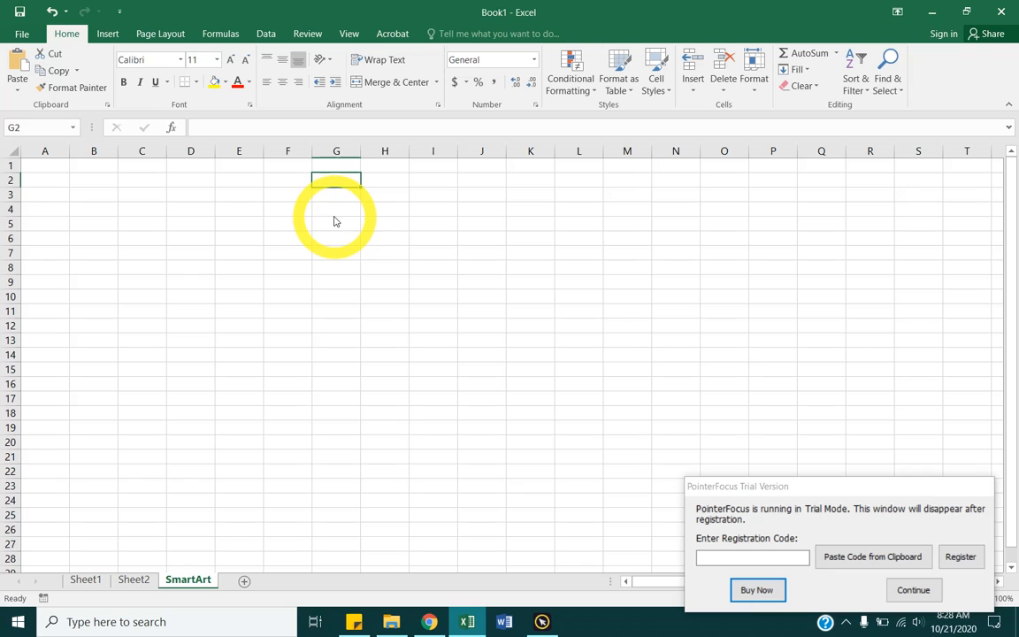
{"action": "left_click", "coordinate": [334, 212]}
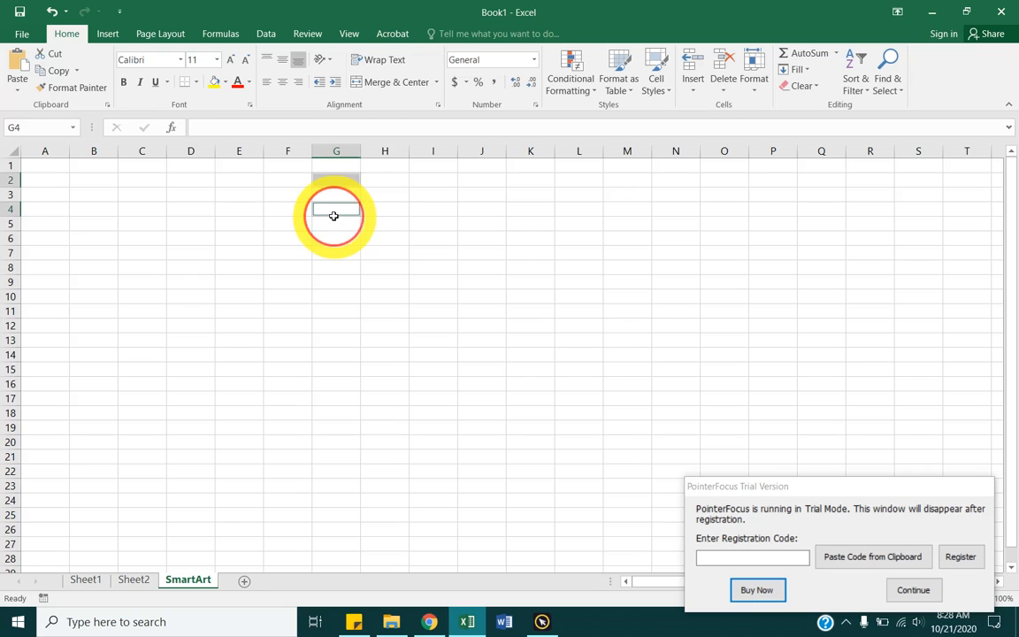
{"action": "left_click", "coordinate": [42, 166]}
{"action": "left_click", "coordinate": [913, 589]}
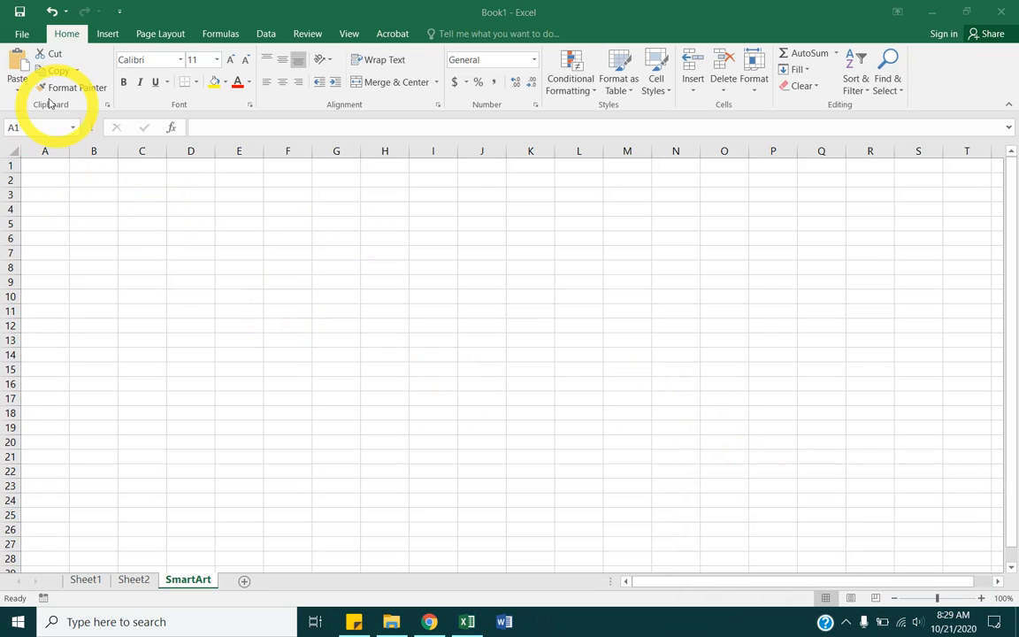
{"action": "left_click", "coordinate": [40, 167]}
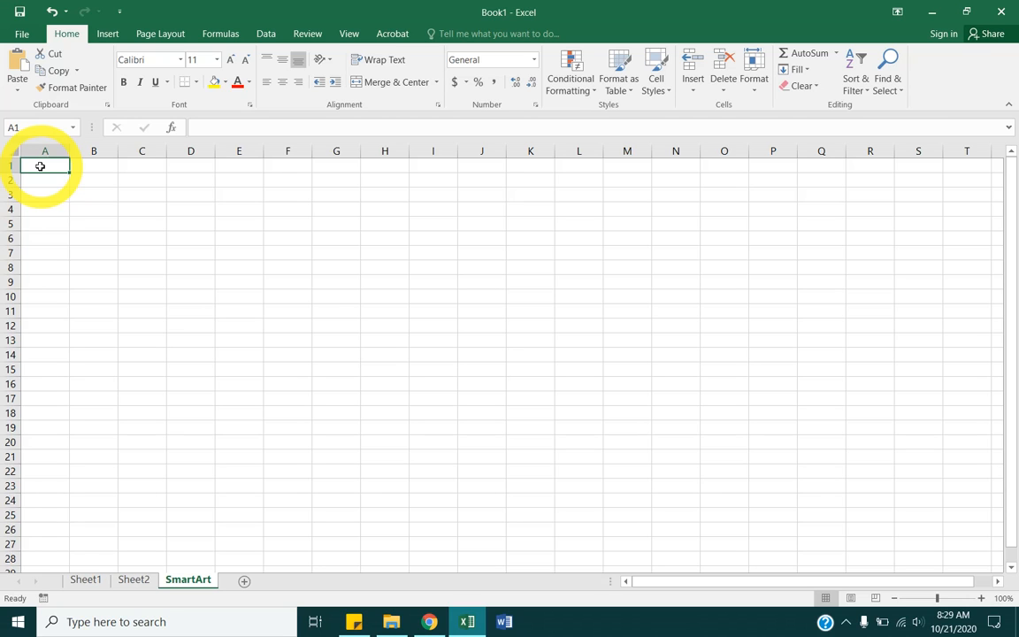
- Run the Accessibility Checker on the workbook
{"action": "left_click", "coordinate": [22, 35]}
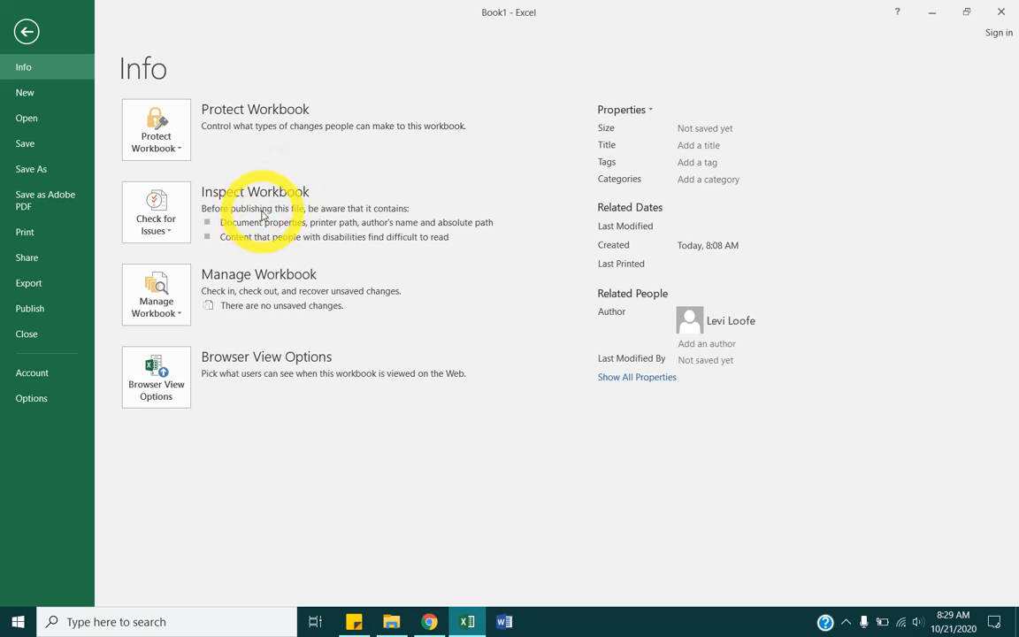
{"action": "left_click", "coordinate": [176, 235]}
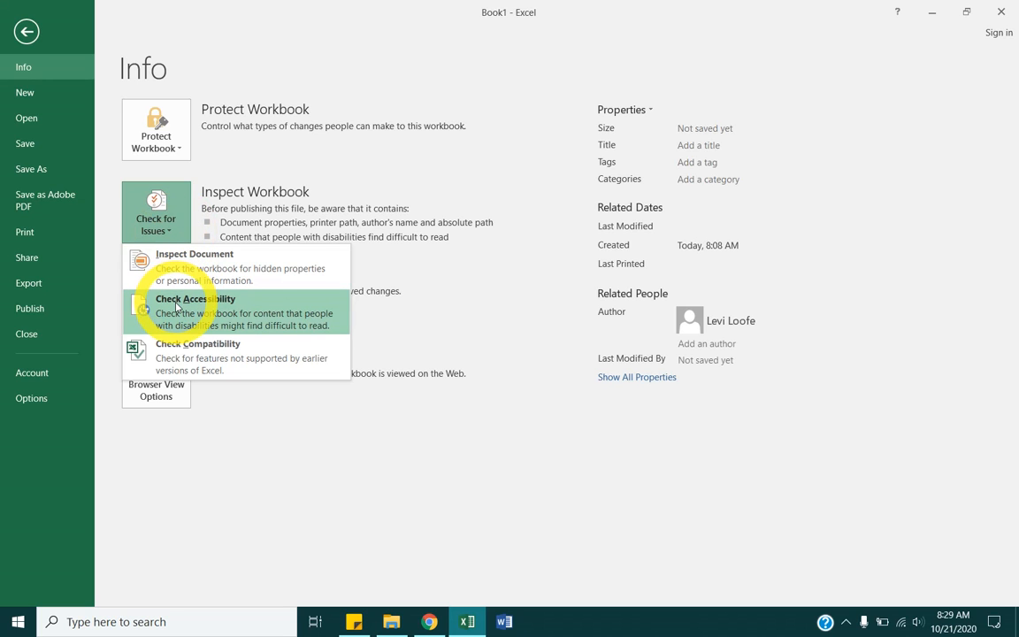
{"action": "left_click", "coordinate": [235, 327]}
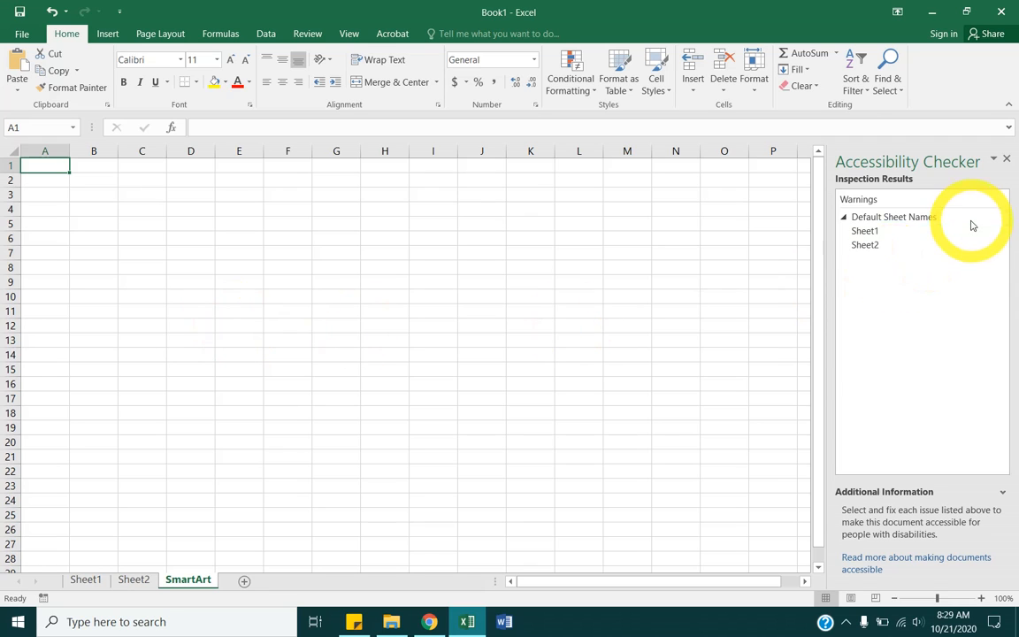
- Review the Sheet1 and Sheet2 entries under the Default Sheet Names warning, and collapse that warning group
{"action": "left_click", "coordinate": [880, 231]}
{"action": "left_click", "coordinate": [876, 244]}
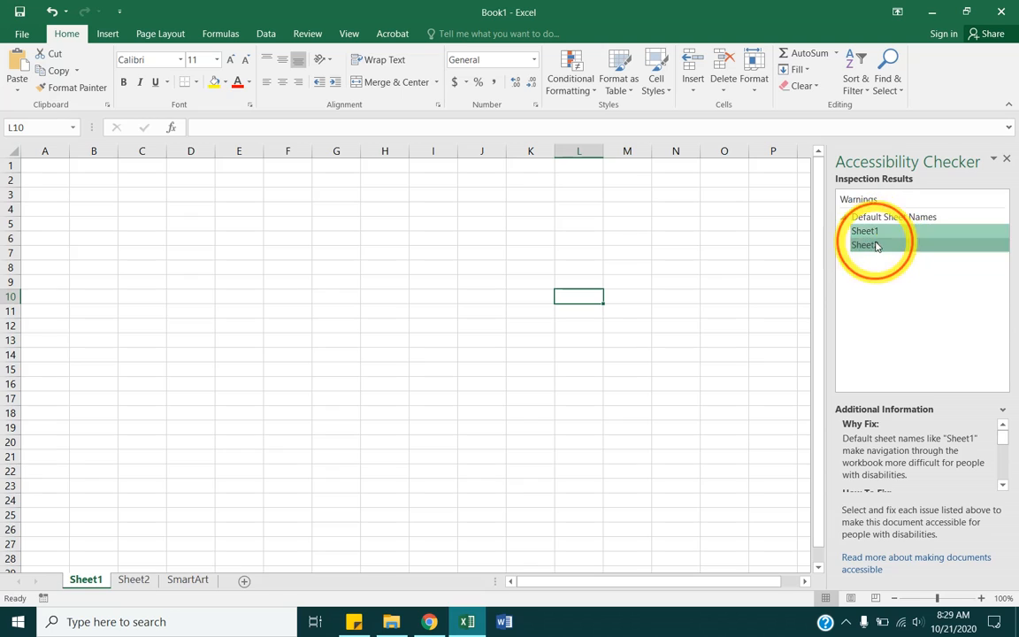
{"action": "left_click", "coordinate": [877, 232]}
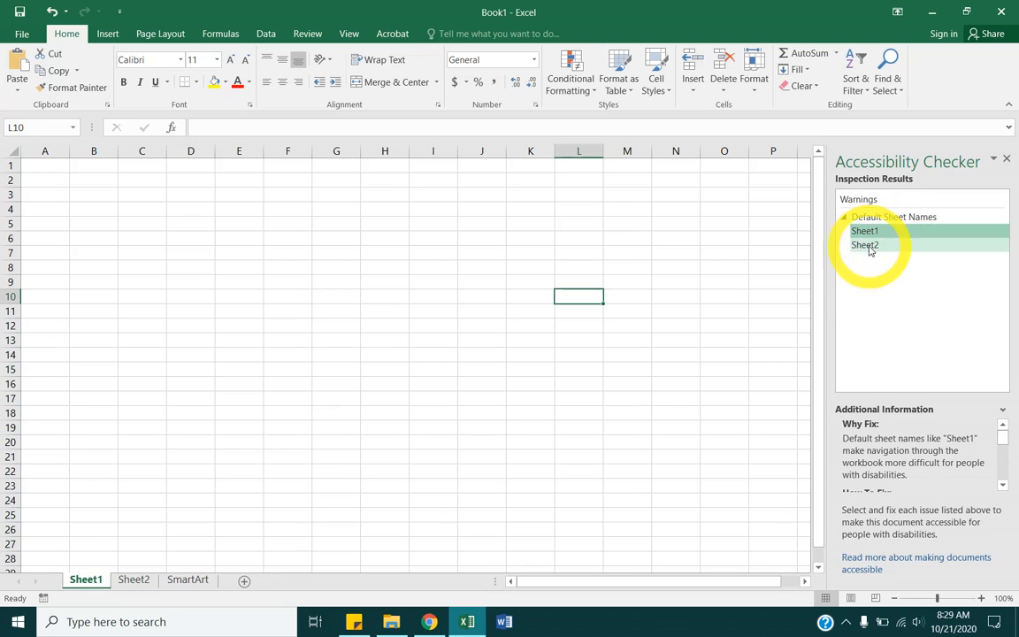
{"action": "left_click", "coordinate": [869, 246]}
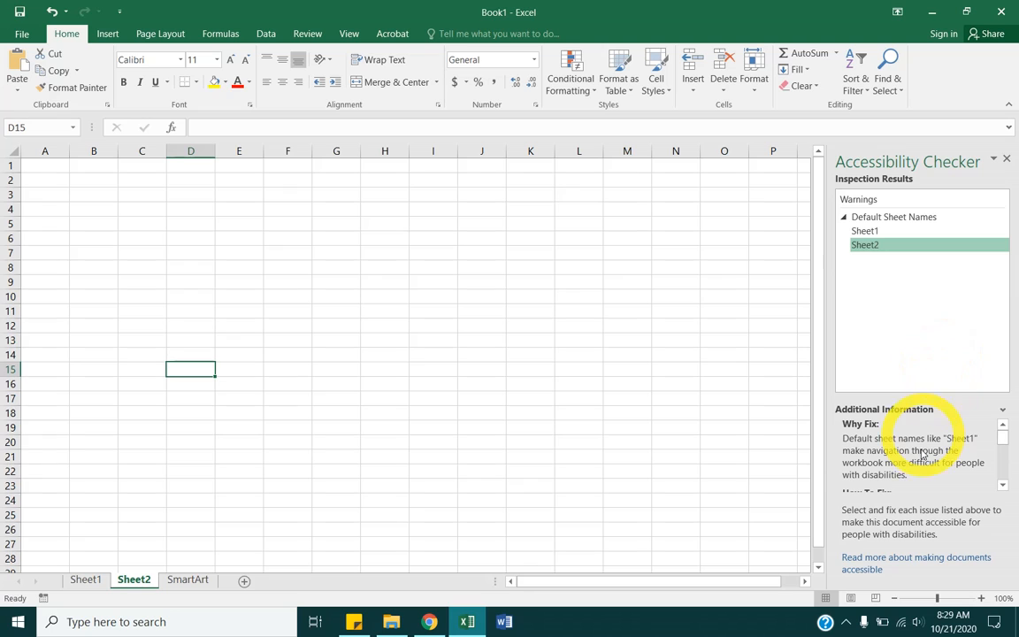
{"action": "left_click", "coordinate": [845, 218]}
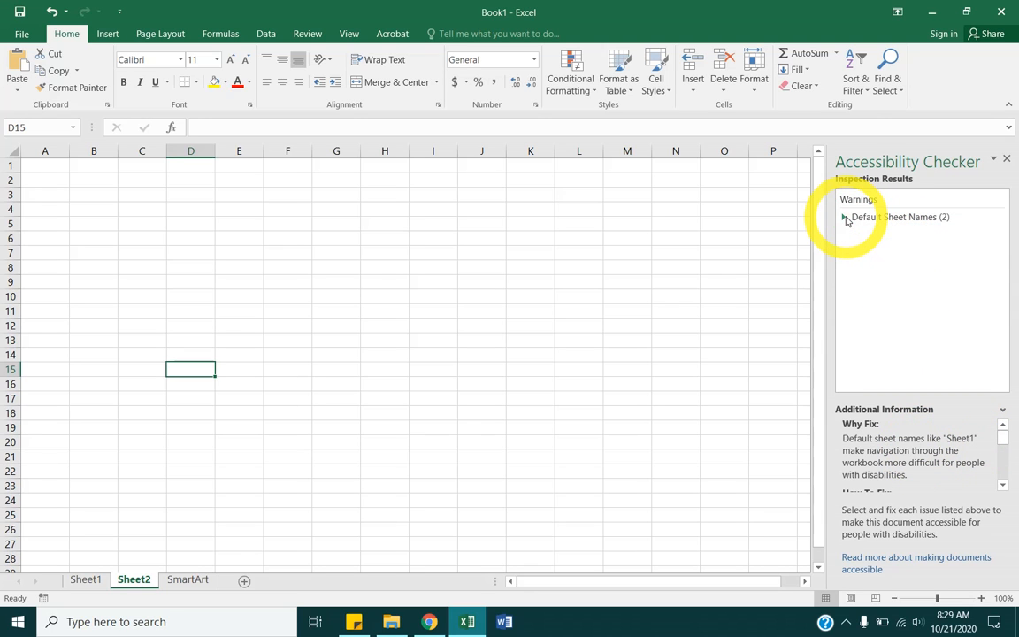
- View the workbook's options for checking issues again without running a check, and dismiss the trial notice
{"action": "left_click", "coordinate": [22, 34]}
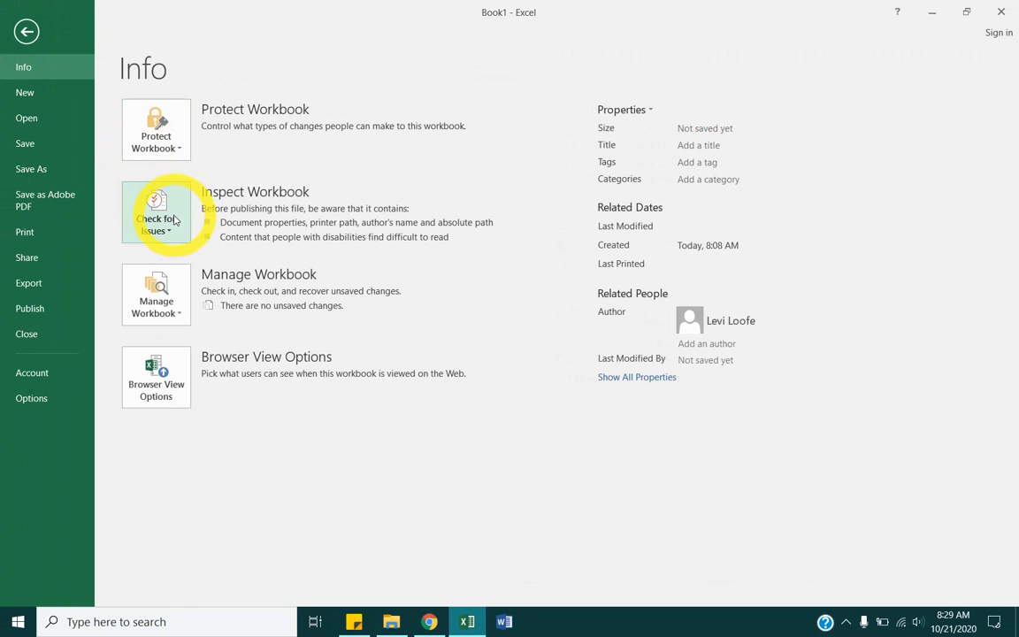
{"action": "left_click", "coordinate": [175, 221]}
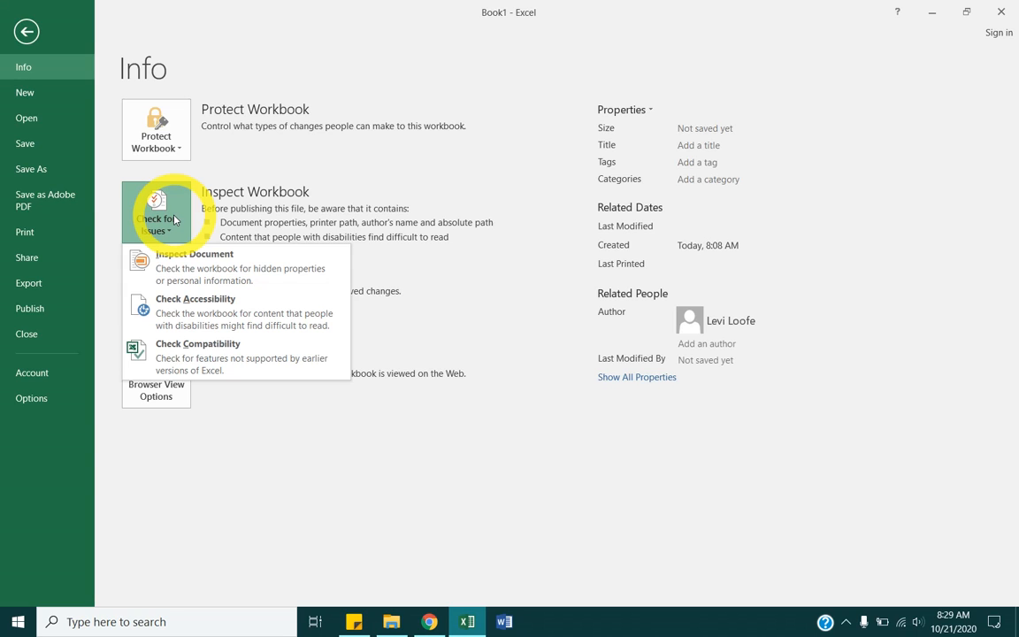
{"action": "left_click", "coordinate": [210, 173]}
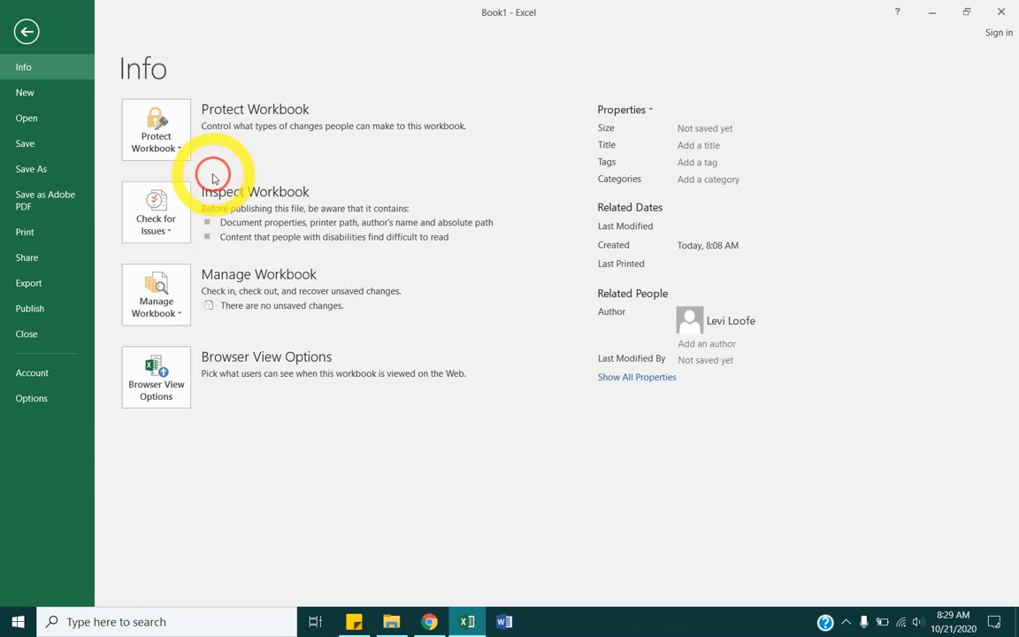
{"action": "left_click", "coordinate": [156, 200]}
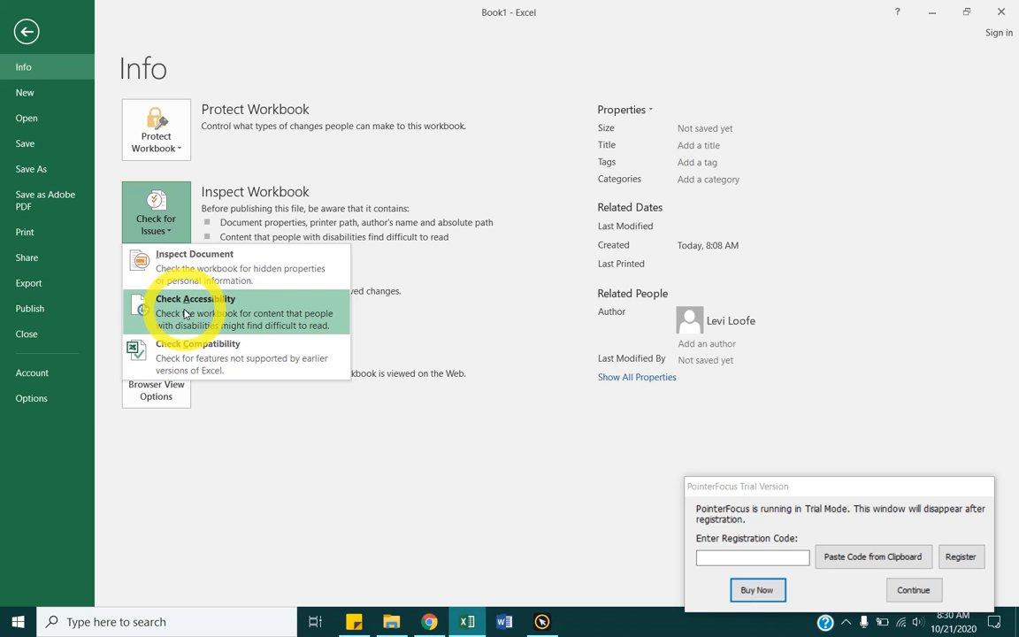
{"action": "left_click", "coordinate": [912, 592]}
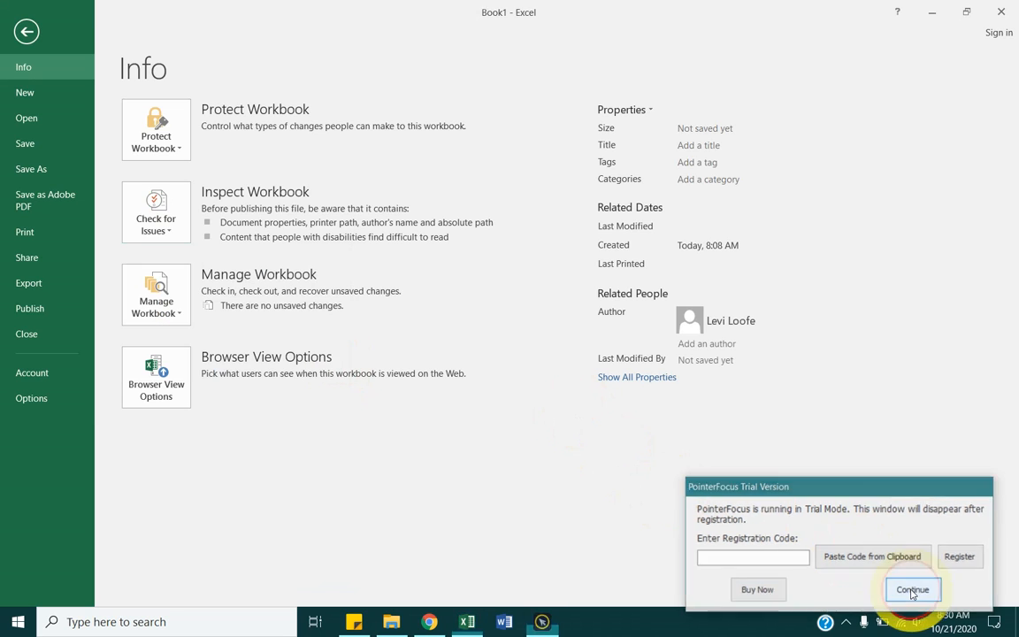